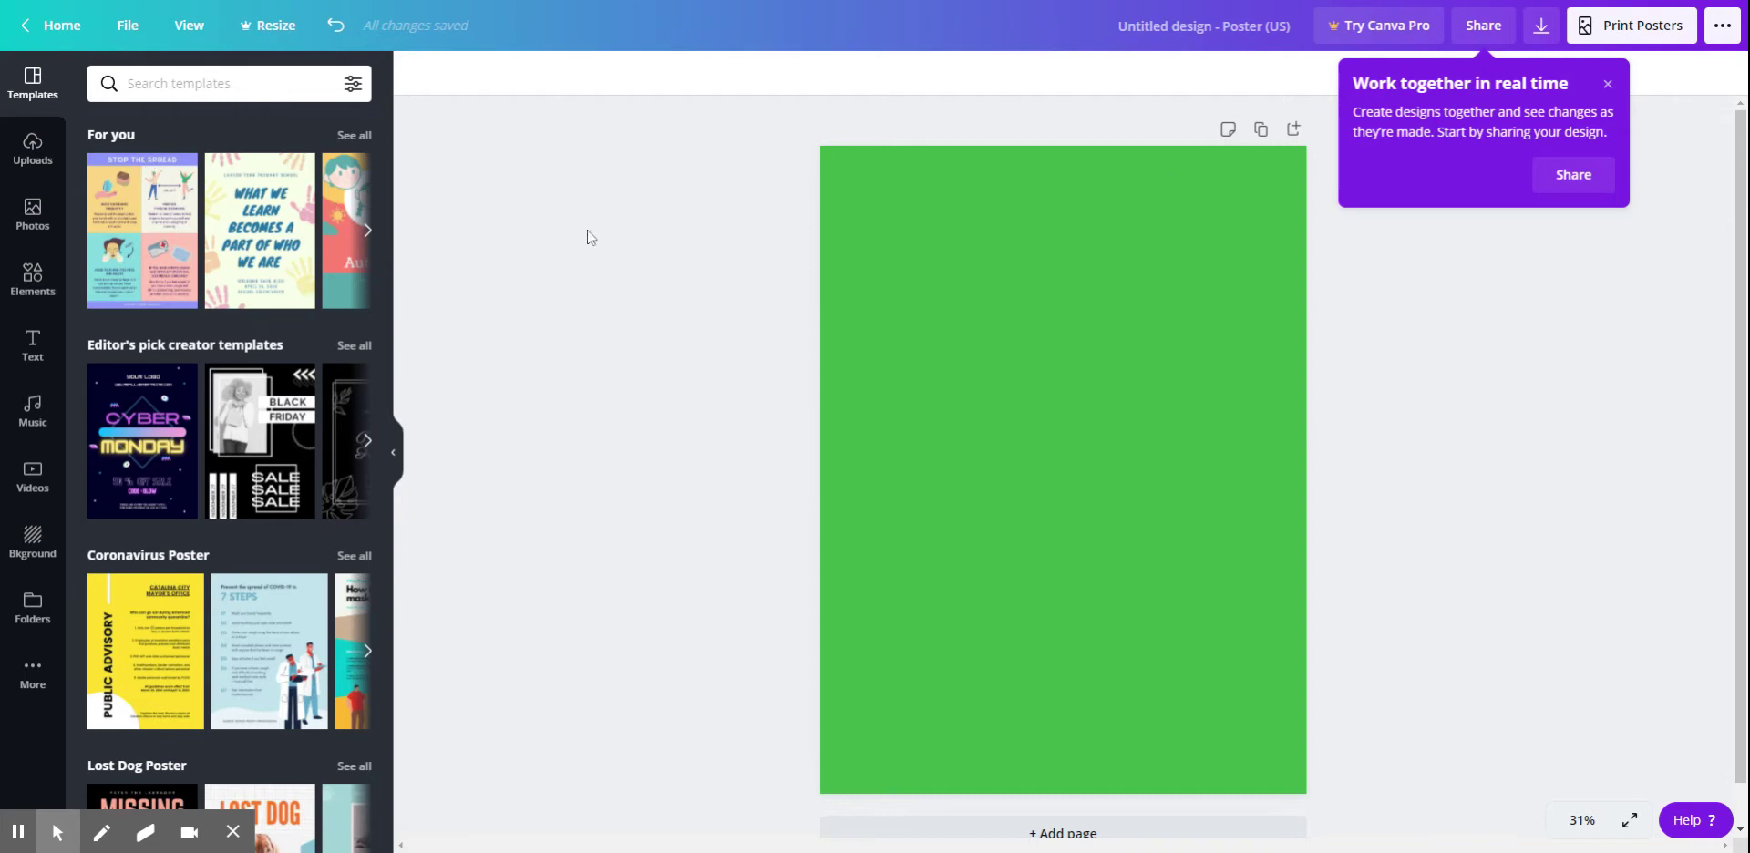
Add a second green page below page 1 of the poster.
click(1067, 832)
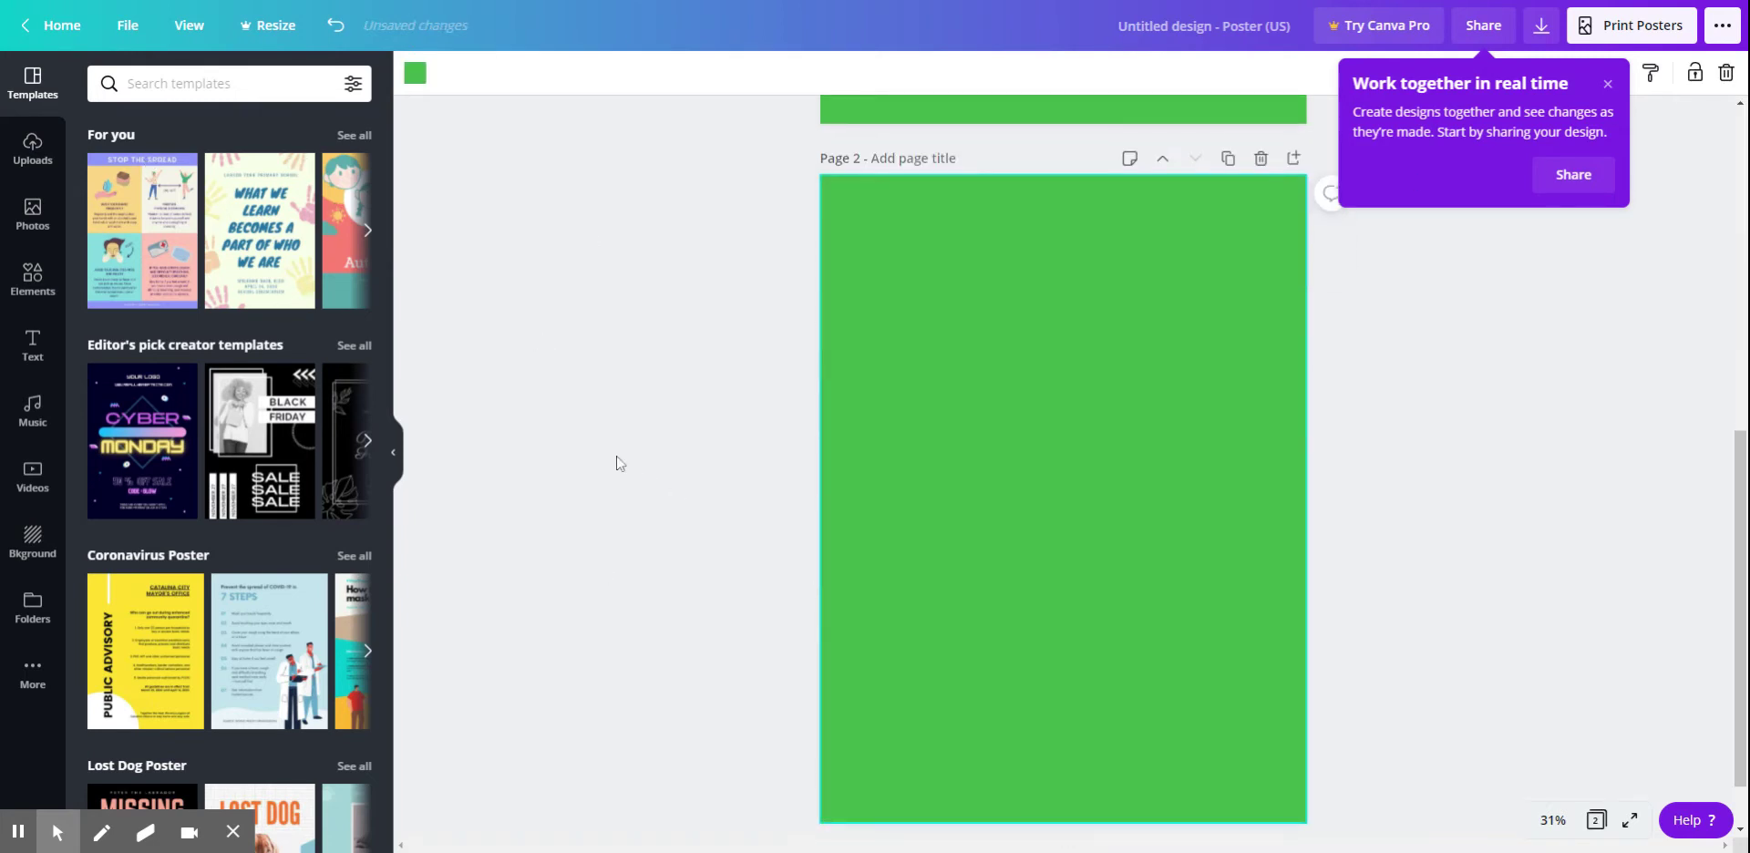
scroll(625, 461, up, 5)
scroll(625, 462, up, 3)
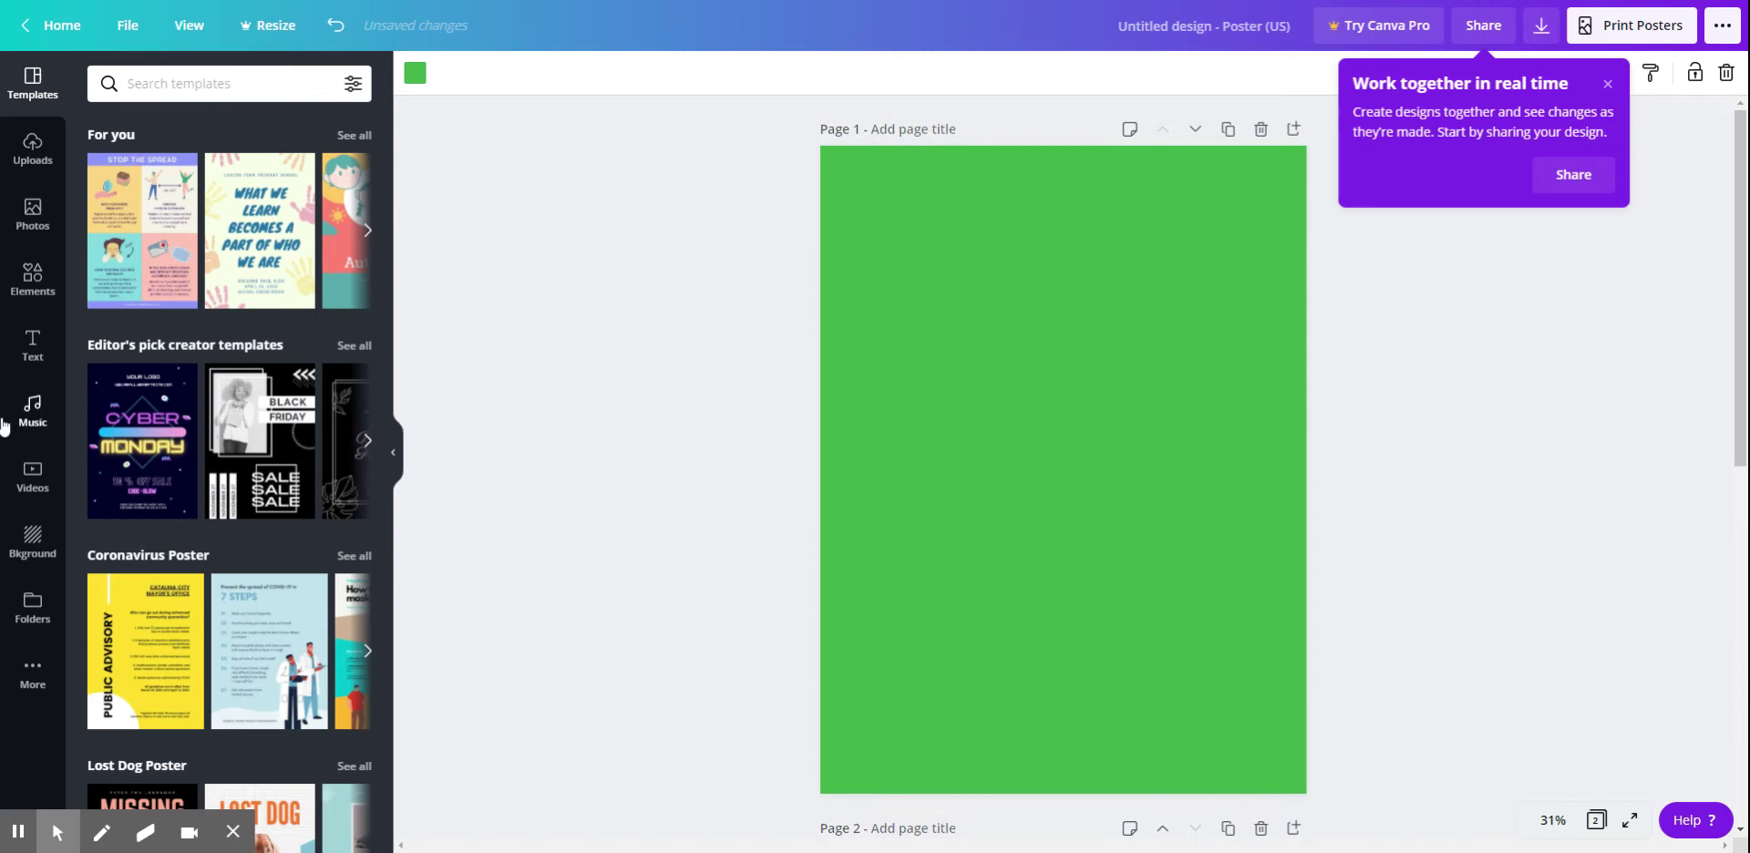
Set the green hills photo from Recently used as page 1's background.
click(35, 544)
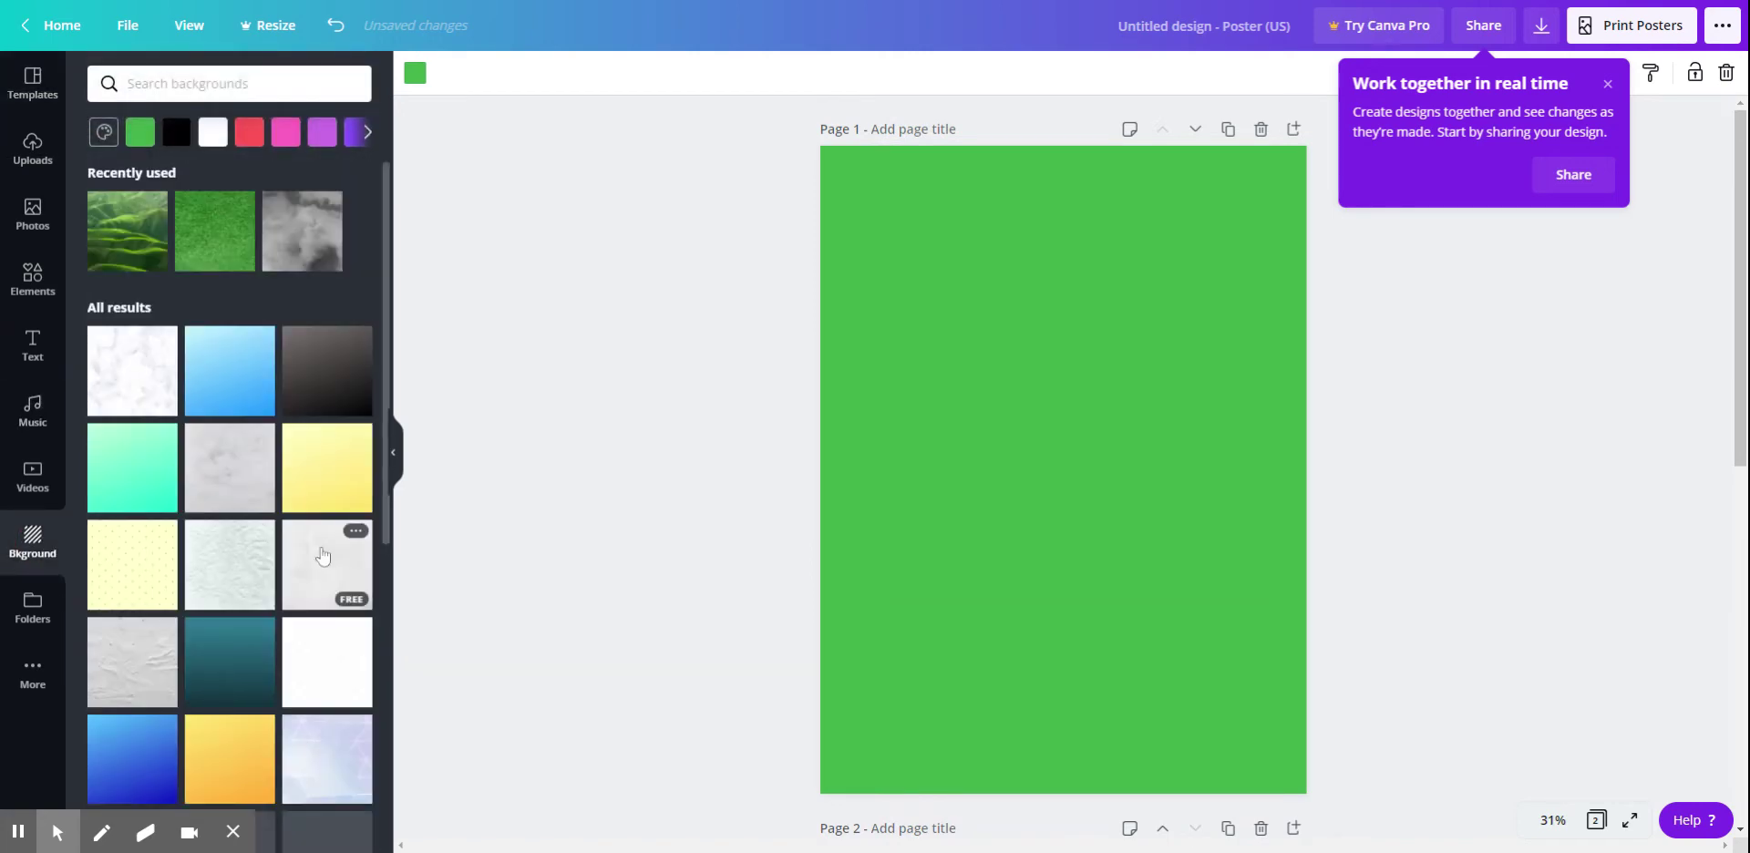
scroll(319, 506, down, 5)
scroll(319, 507, down, 5)
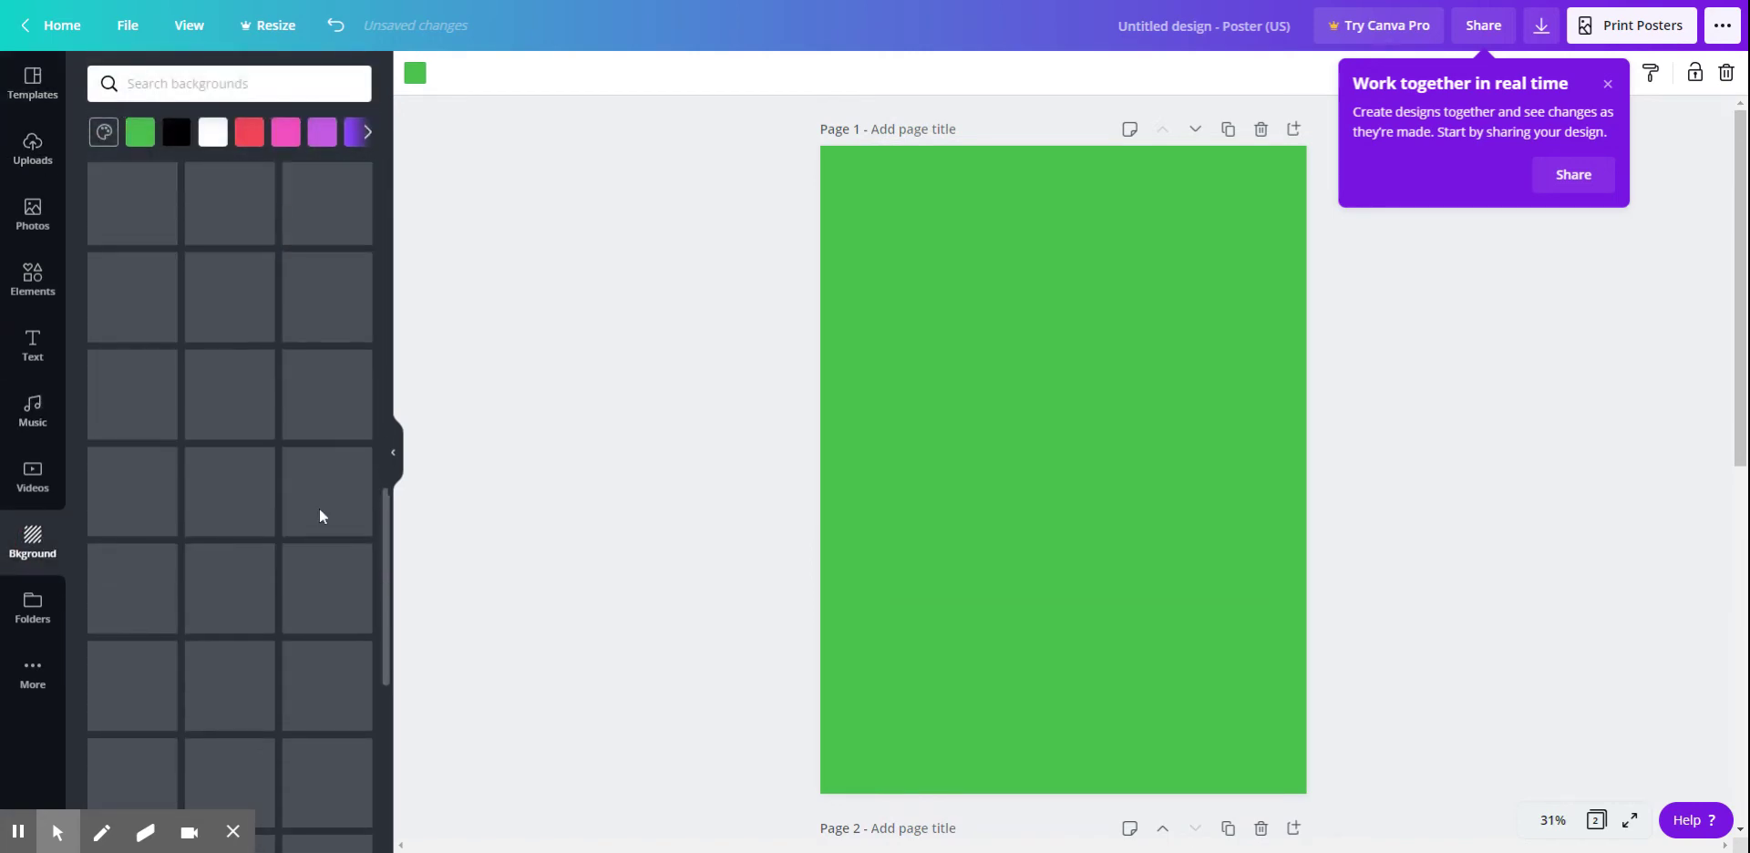
scroll(319, 507, down, 5)
scroll(310, 500, down, 5)
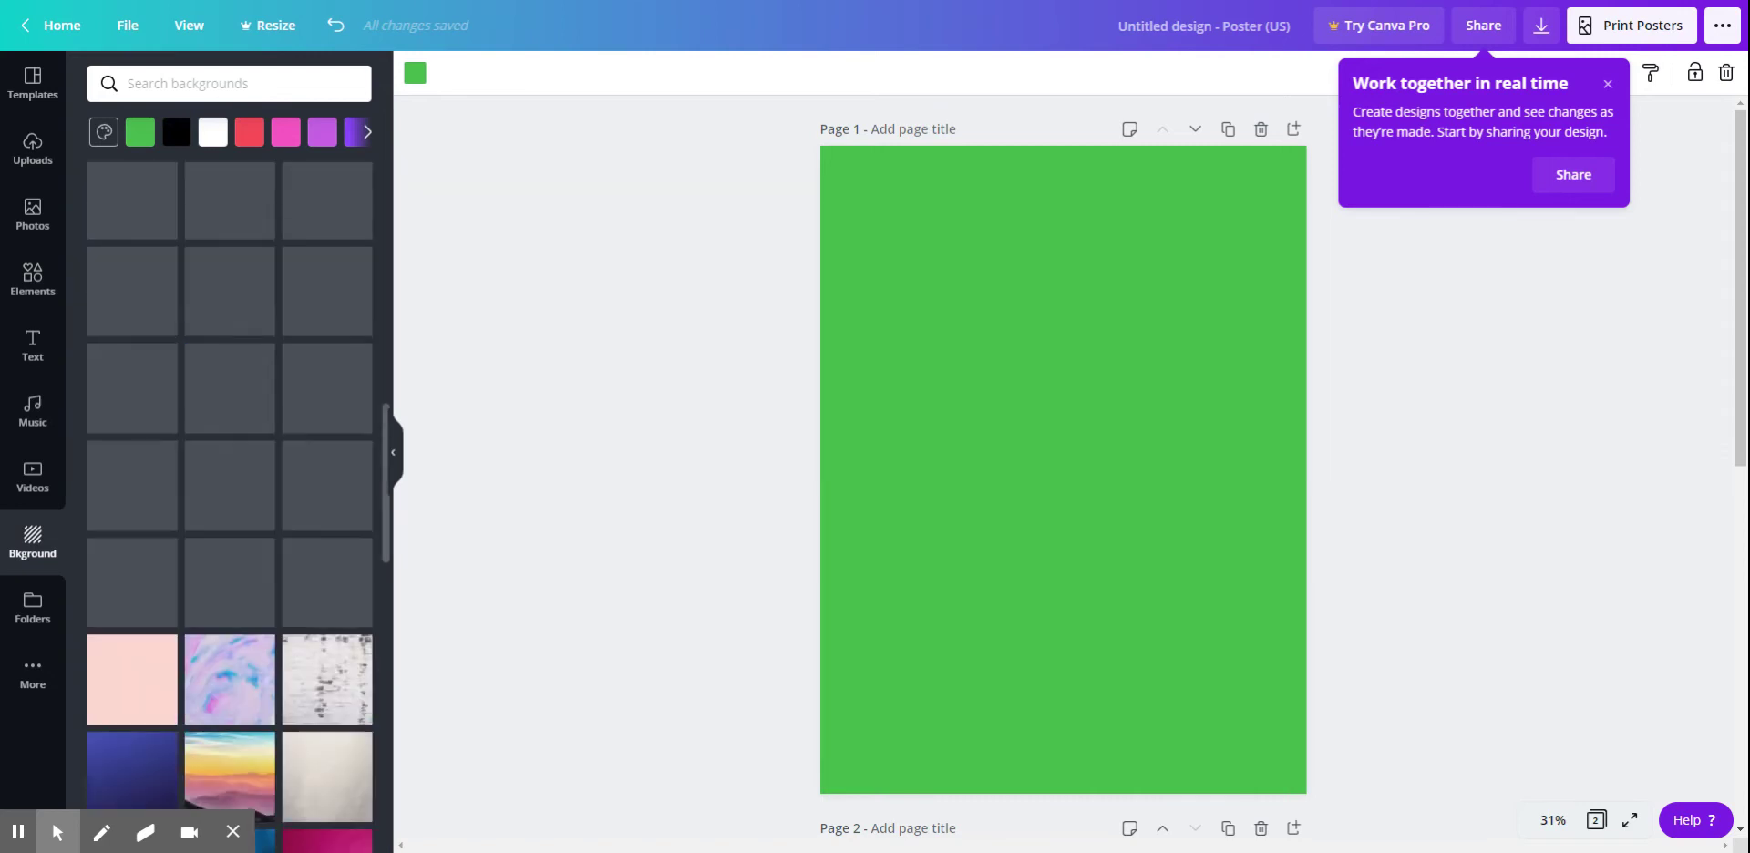
scroll(294, 488, down, 5)
scroll(283, 489, up, 15)
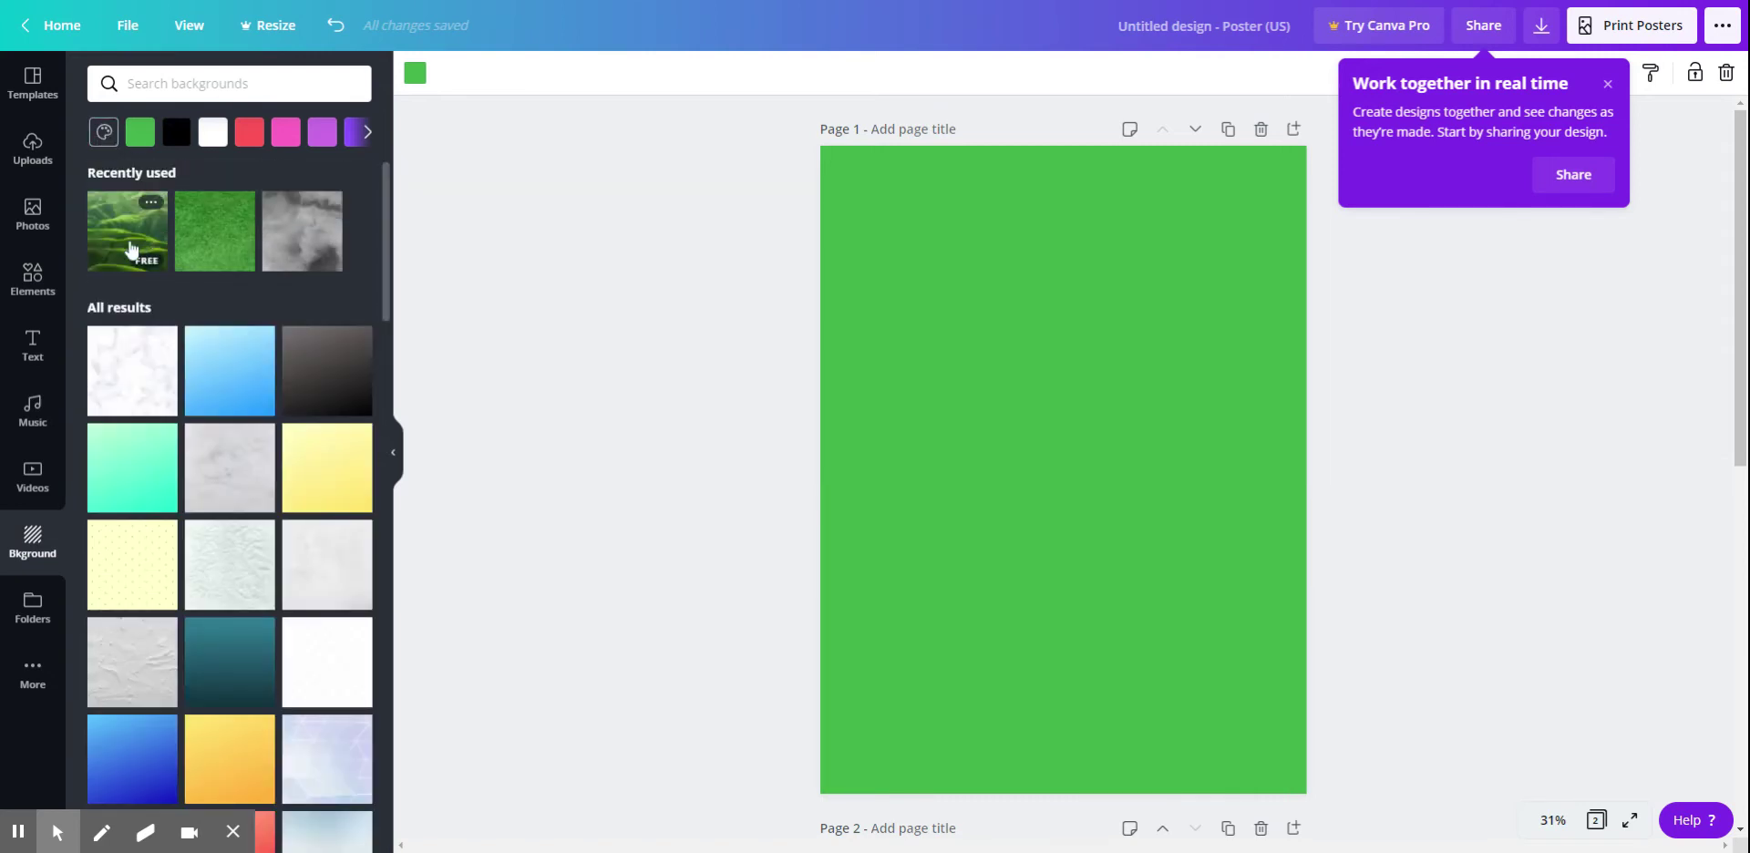
drag(127, 246, 1176, 405)
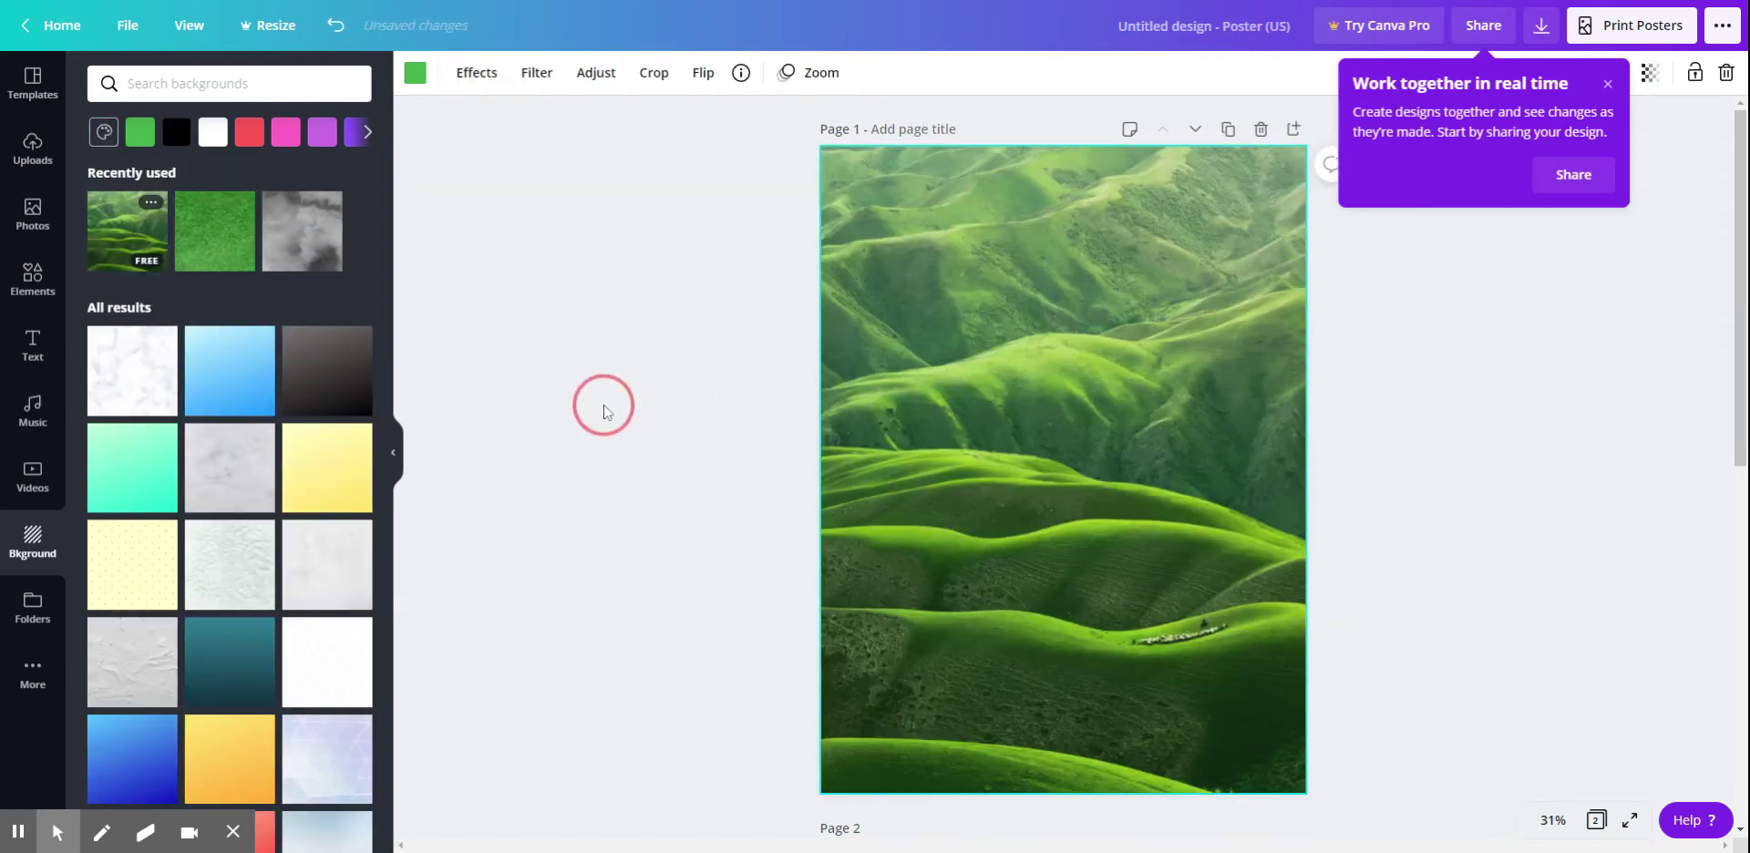
Reframe the hills photo within page 1 so the hills fill the page.
double_click(1030, 326)
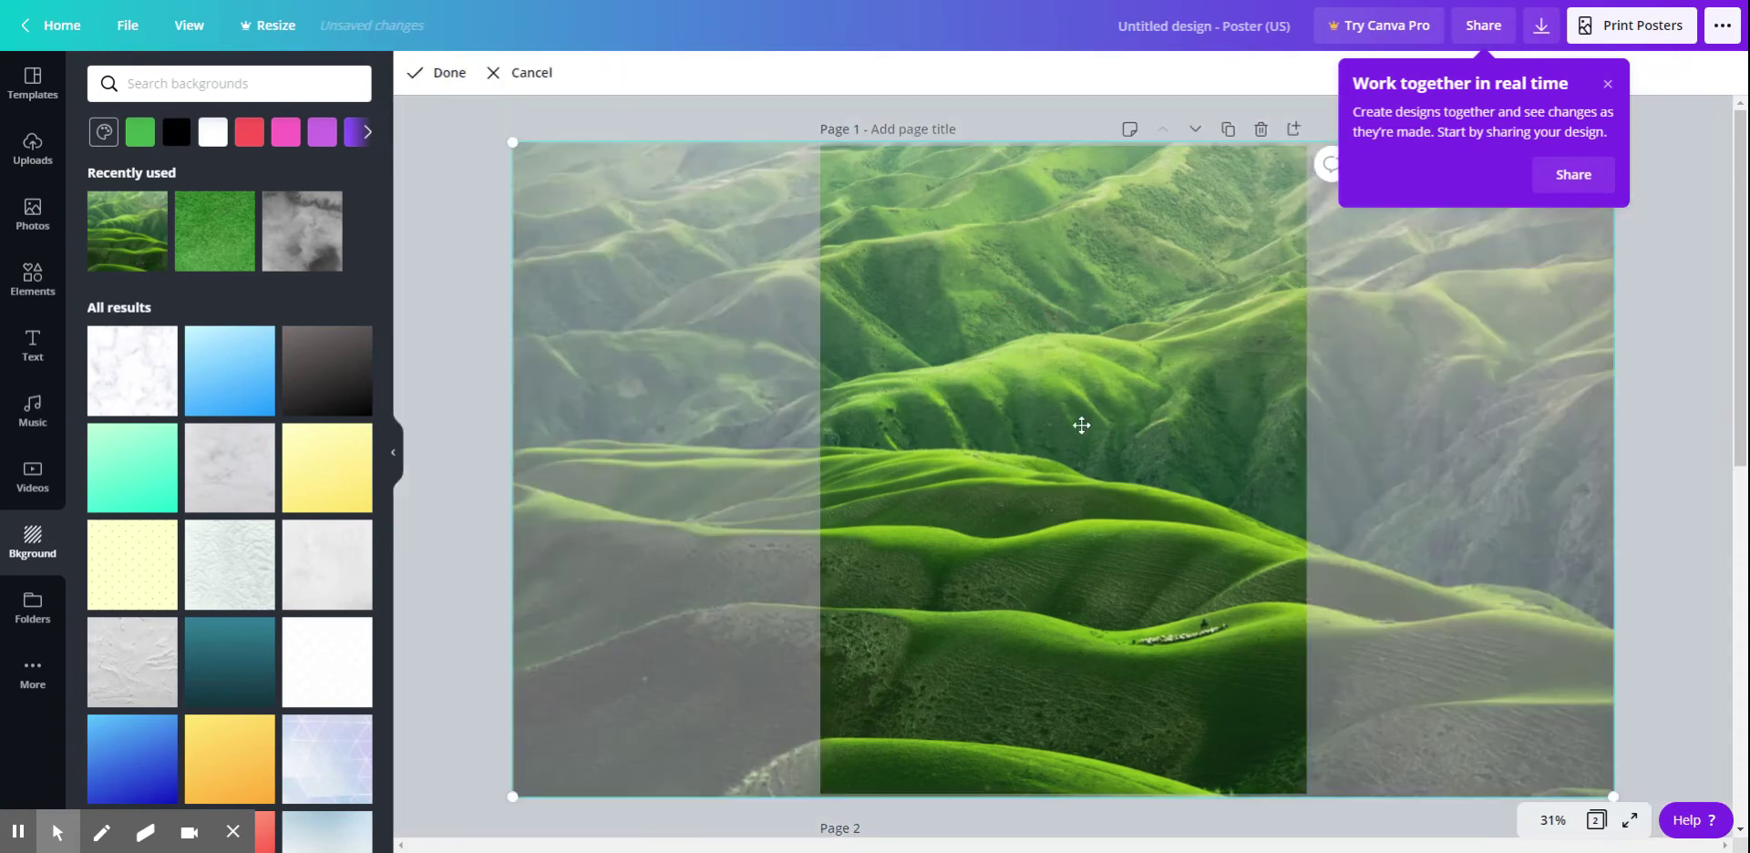
mouse_move(1082, 425)
mouse_down()
mouse_move(1338, 431)
mouse_move(1347, 413)
mouse_up()
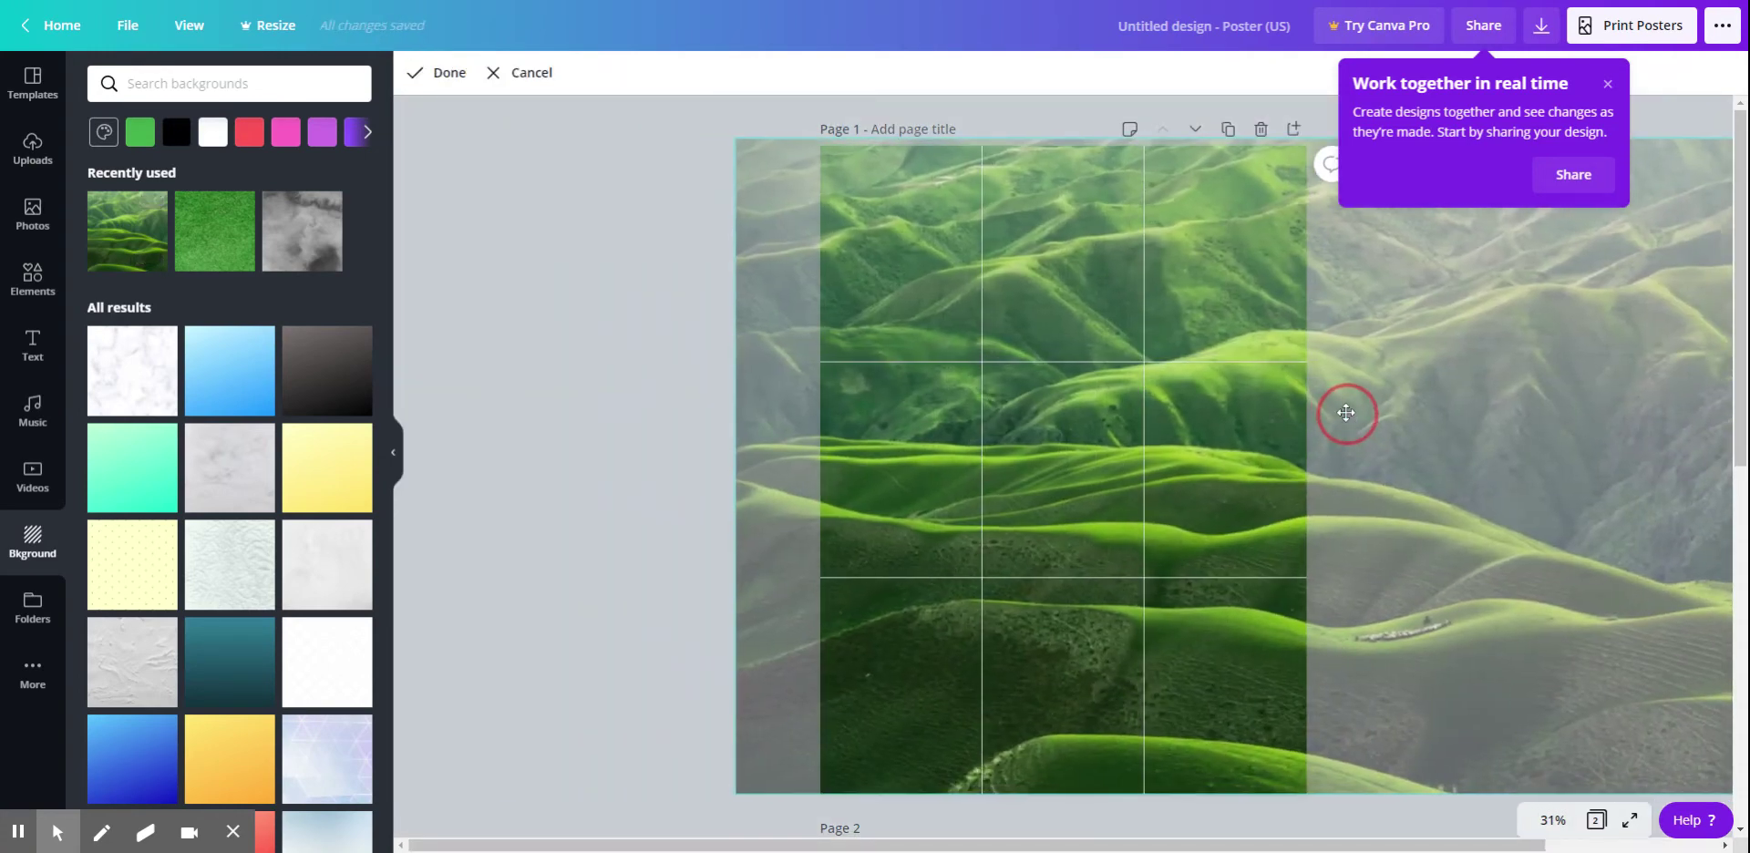
click(565, 350)
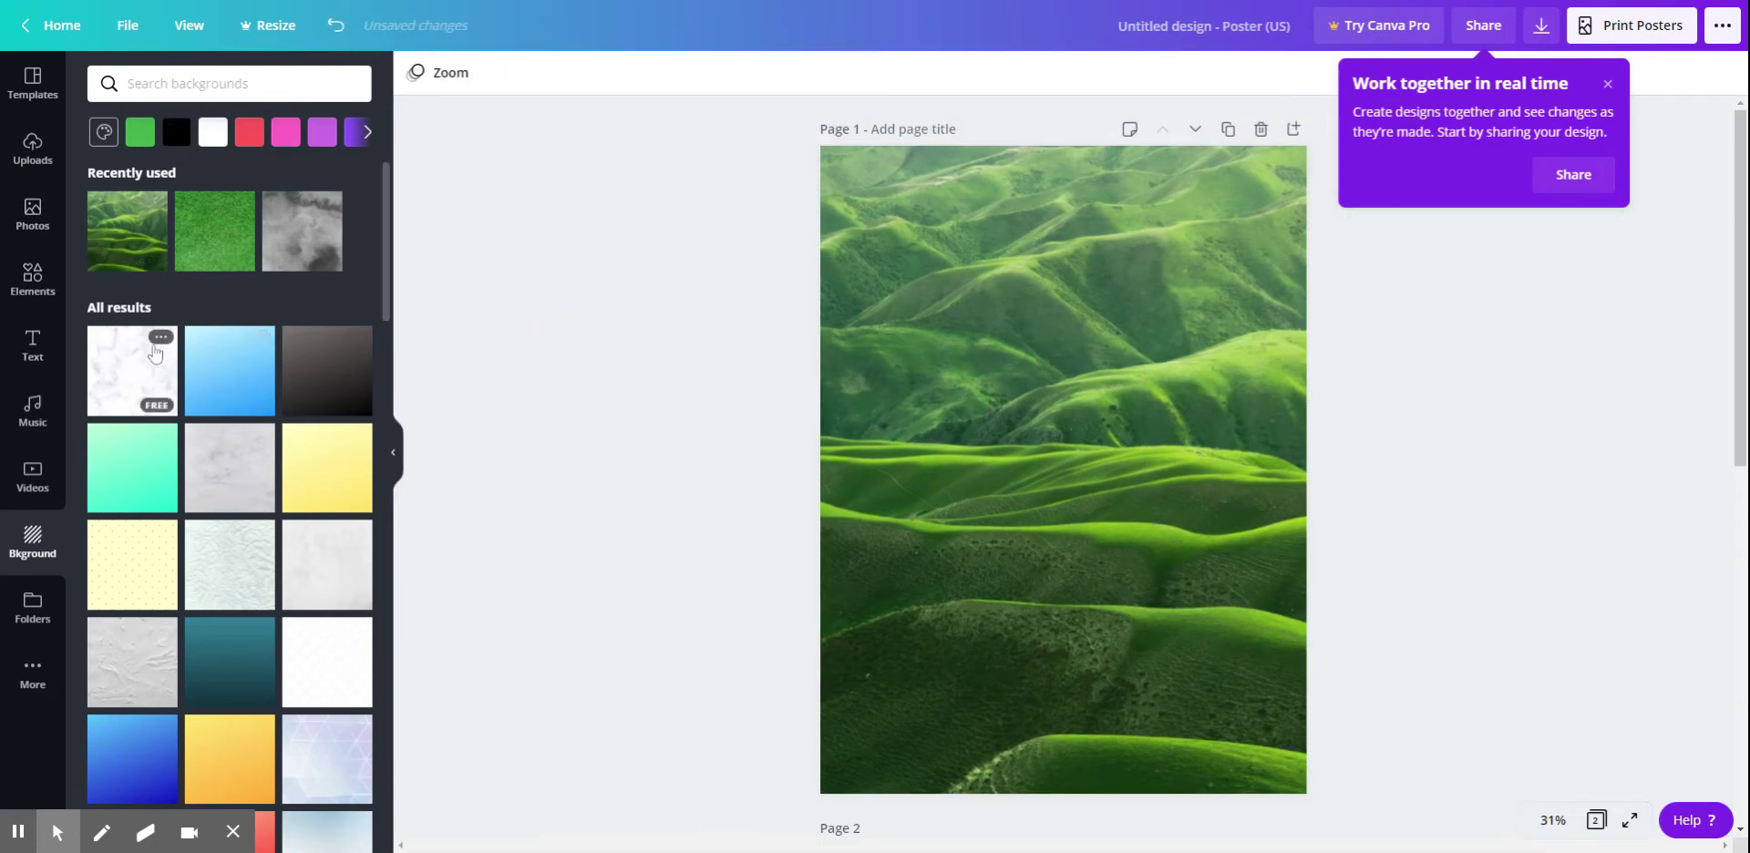
Apply the black-and-white brush-stroke background to page 2.
scroll(757, 543, down, 5)
scroll(824, 543, down, 2)
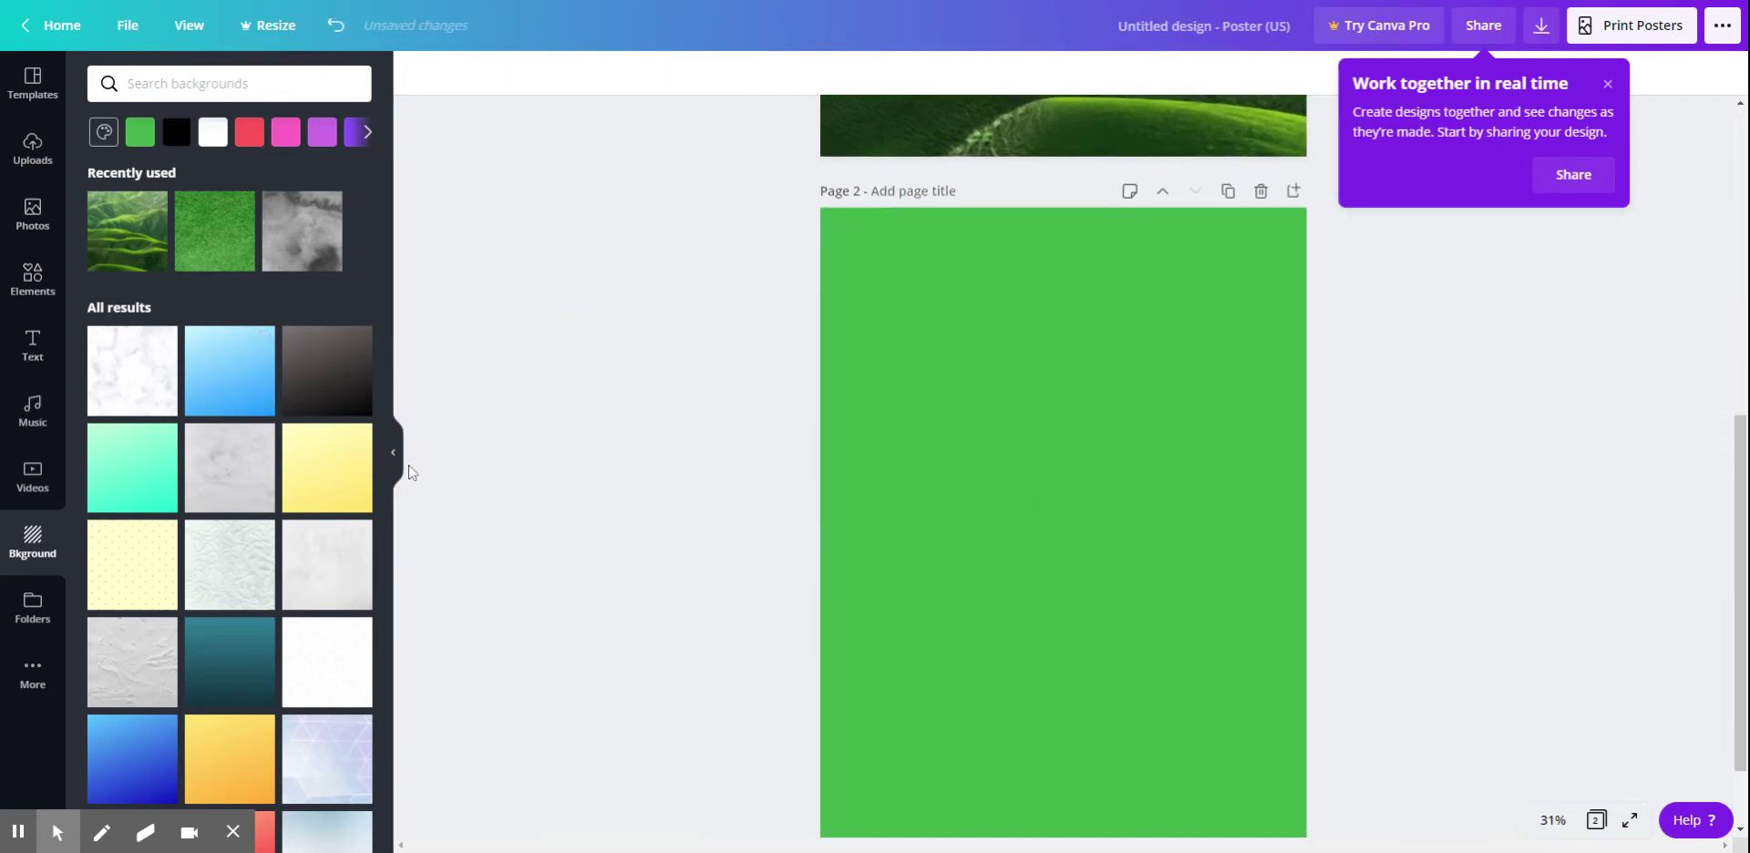
scroll(211, 444, down, 1)
scroll(212, 444, down, 3)
click(228, 585)
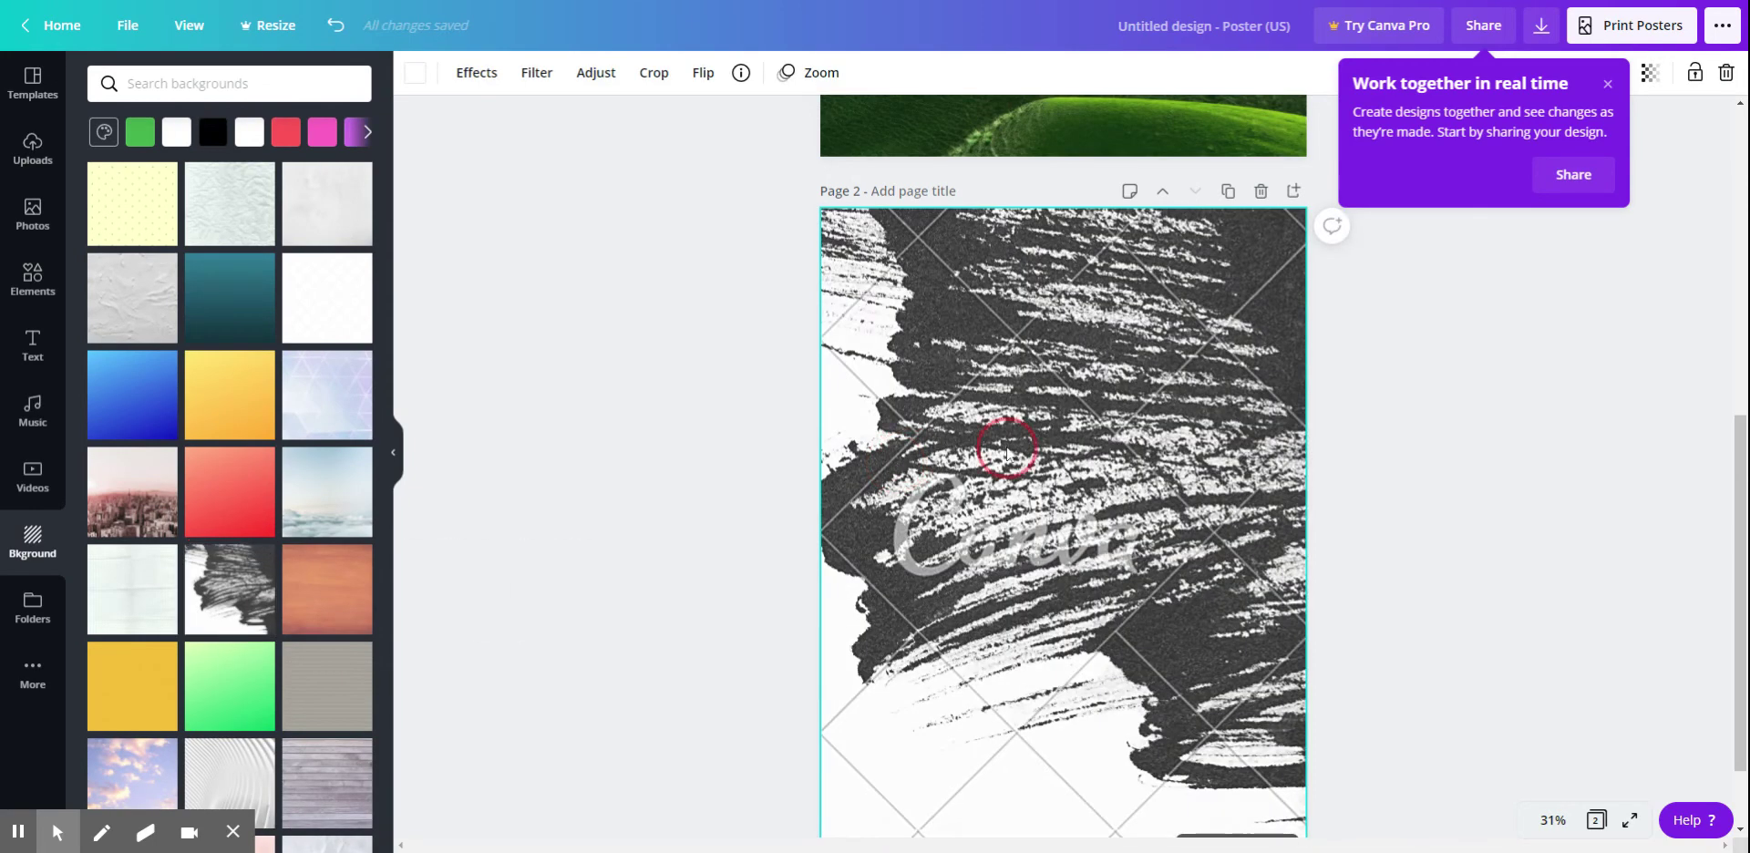
Reposition the brush-stroke image so the stroke is framed within page 2.
double_click(1182, 445)
drag(1181, 445, 1378, 432)
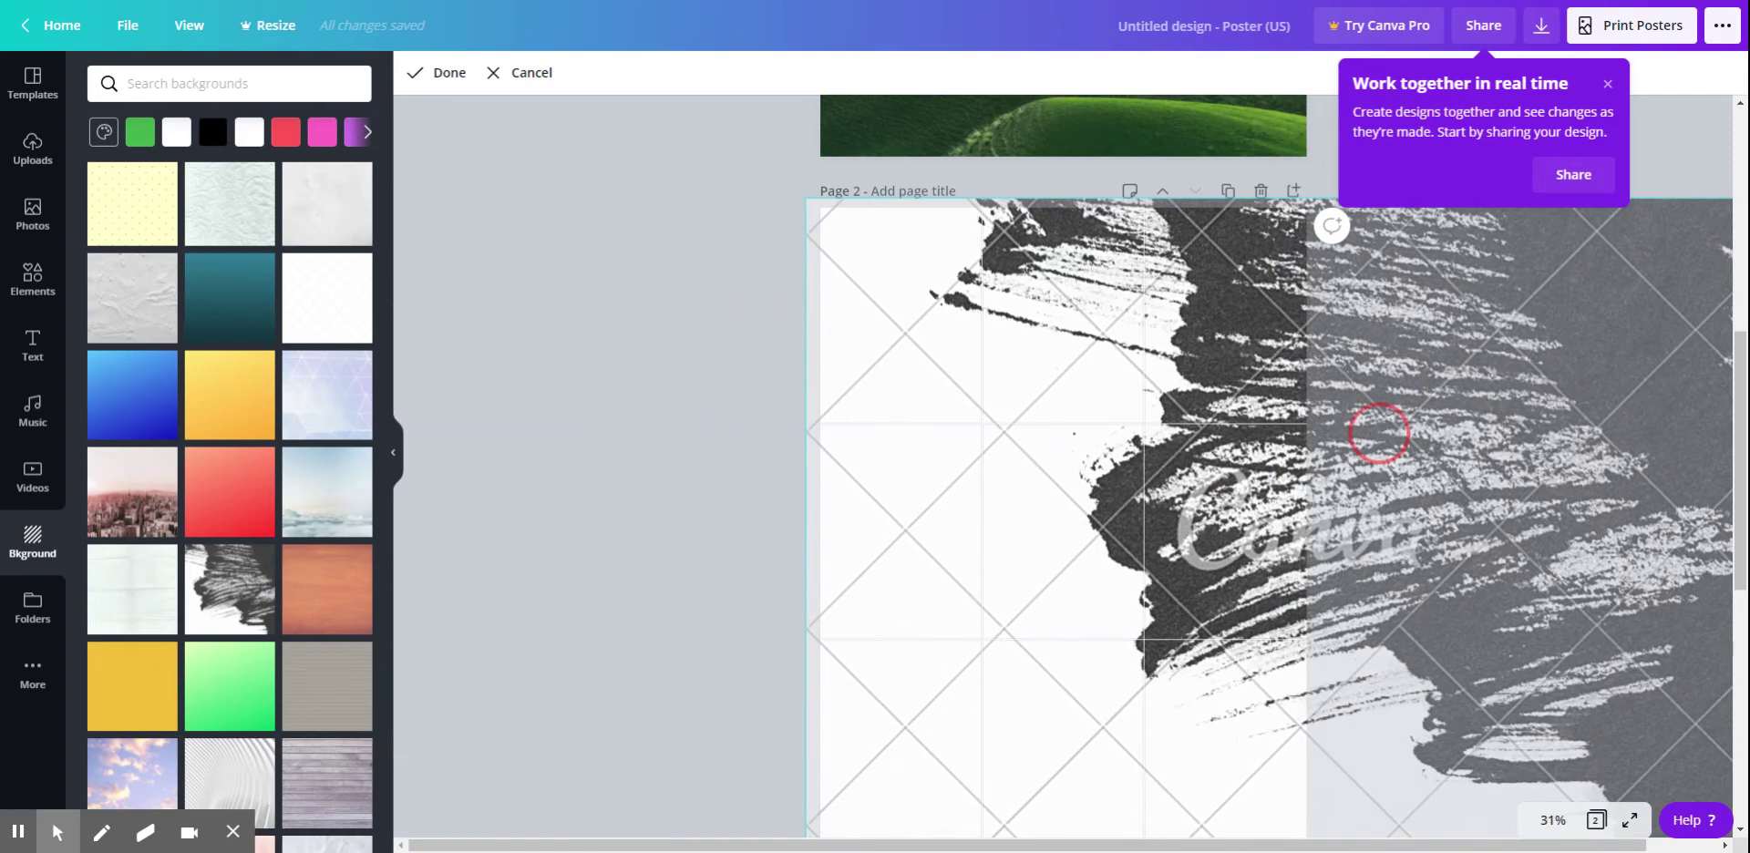
drag(1378, 432, 1192, 438)
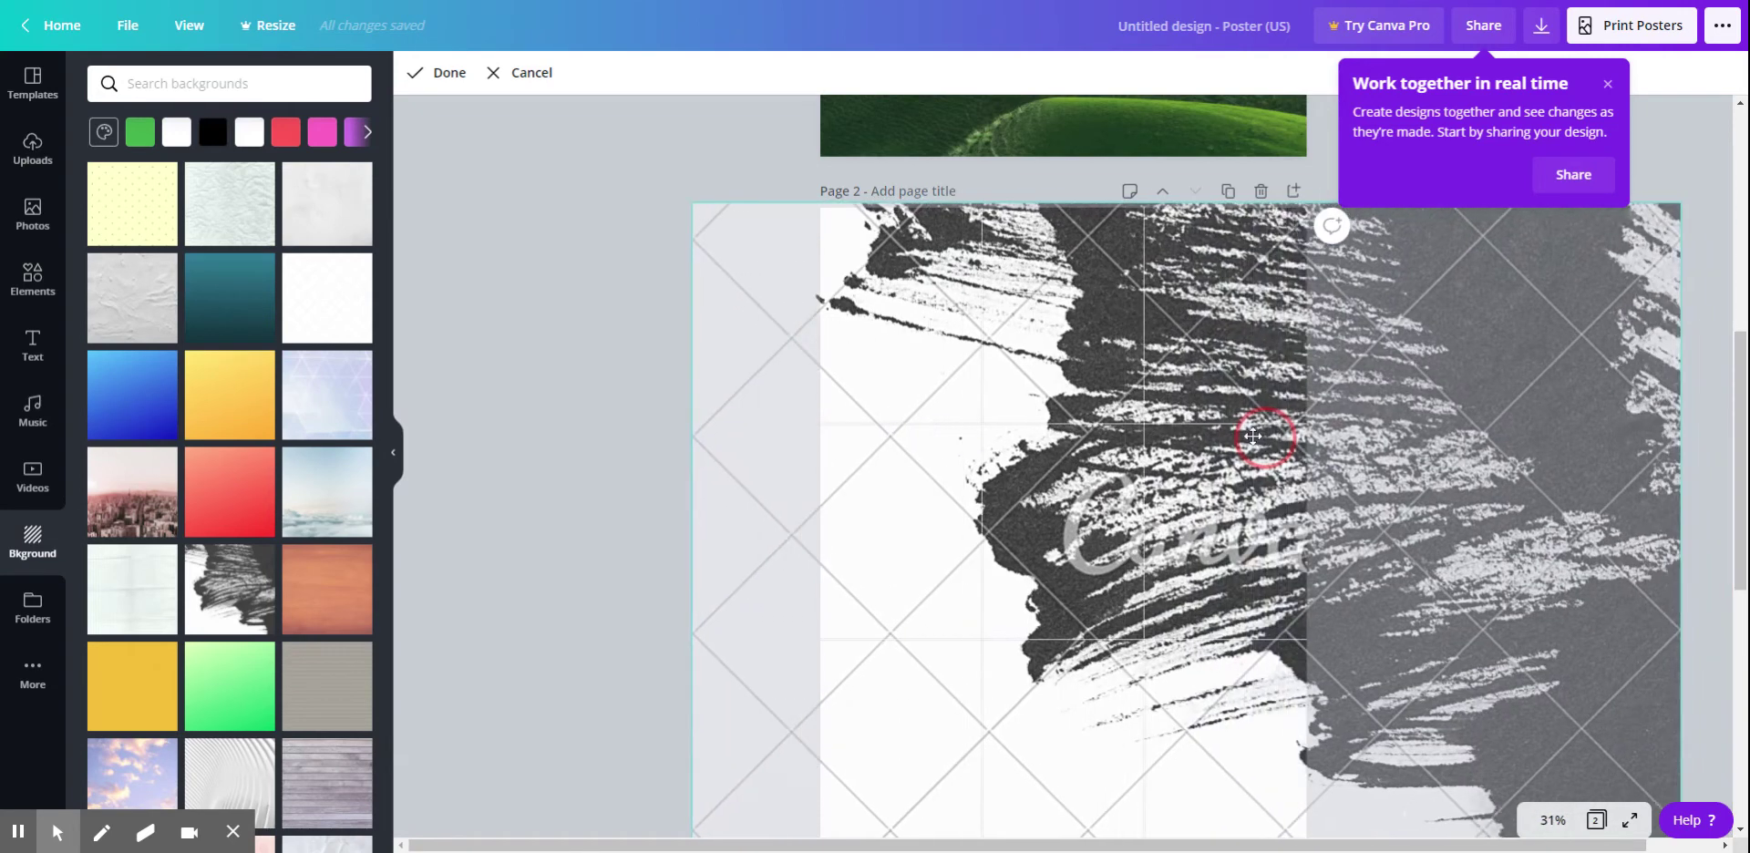
click(602, 524)
scroll(597, 492, up, 2)
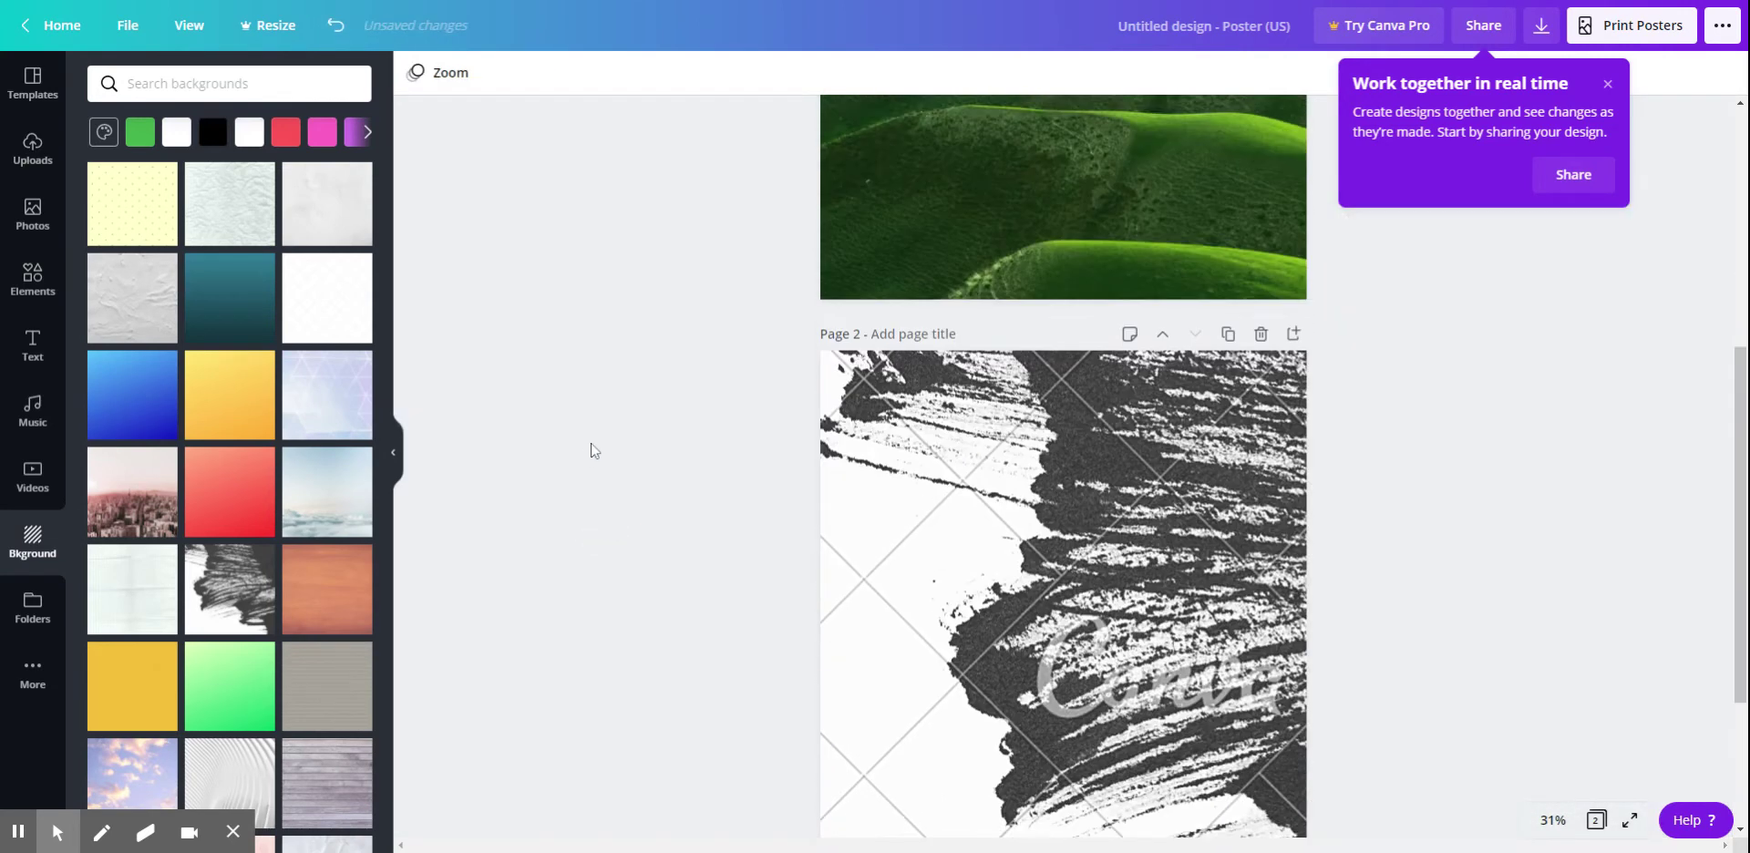
scroll(594, 466, up, 3)
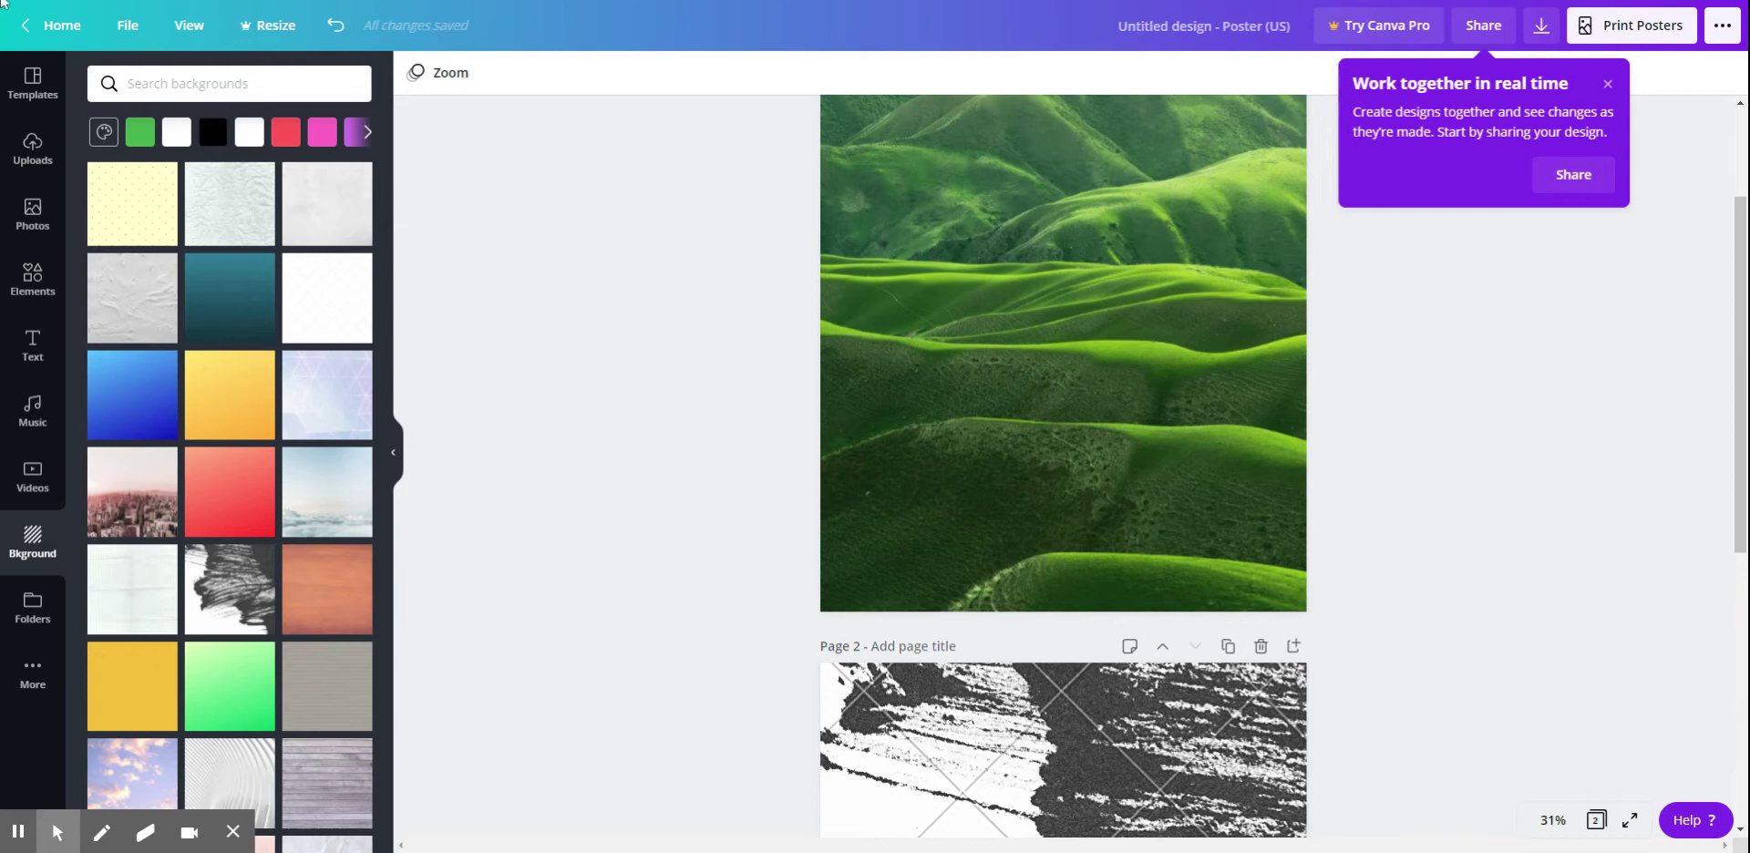
Add a green square from Shapes and shrink it into page 1's top-left corner.
click(38, 305)
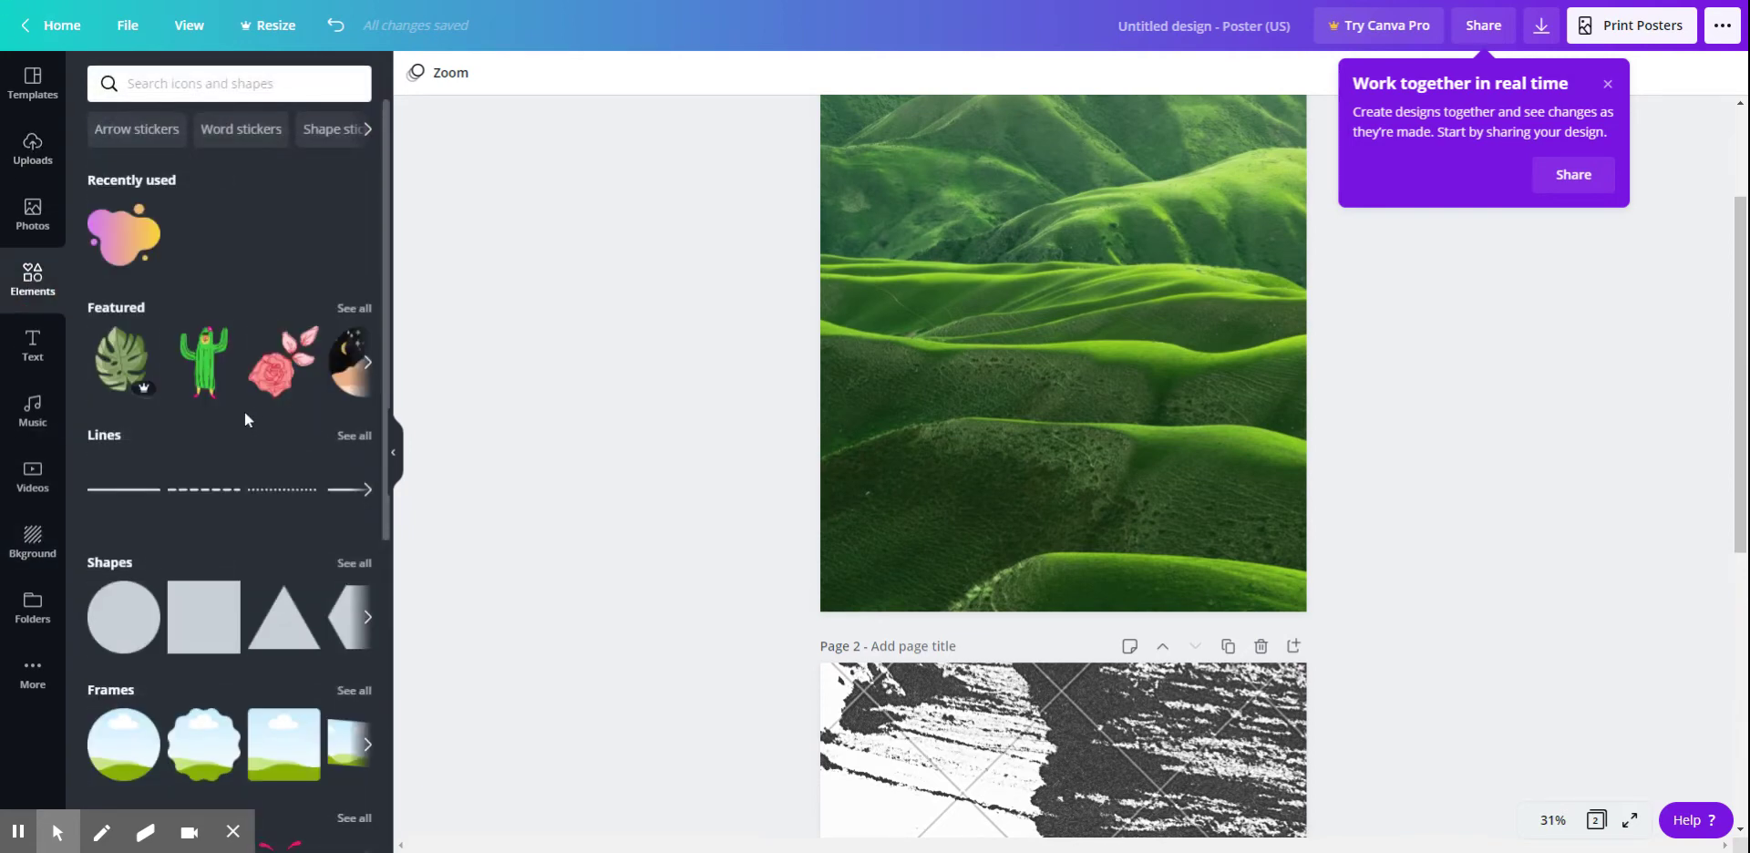
scroll(245, 413, down, 1)
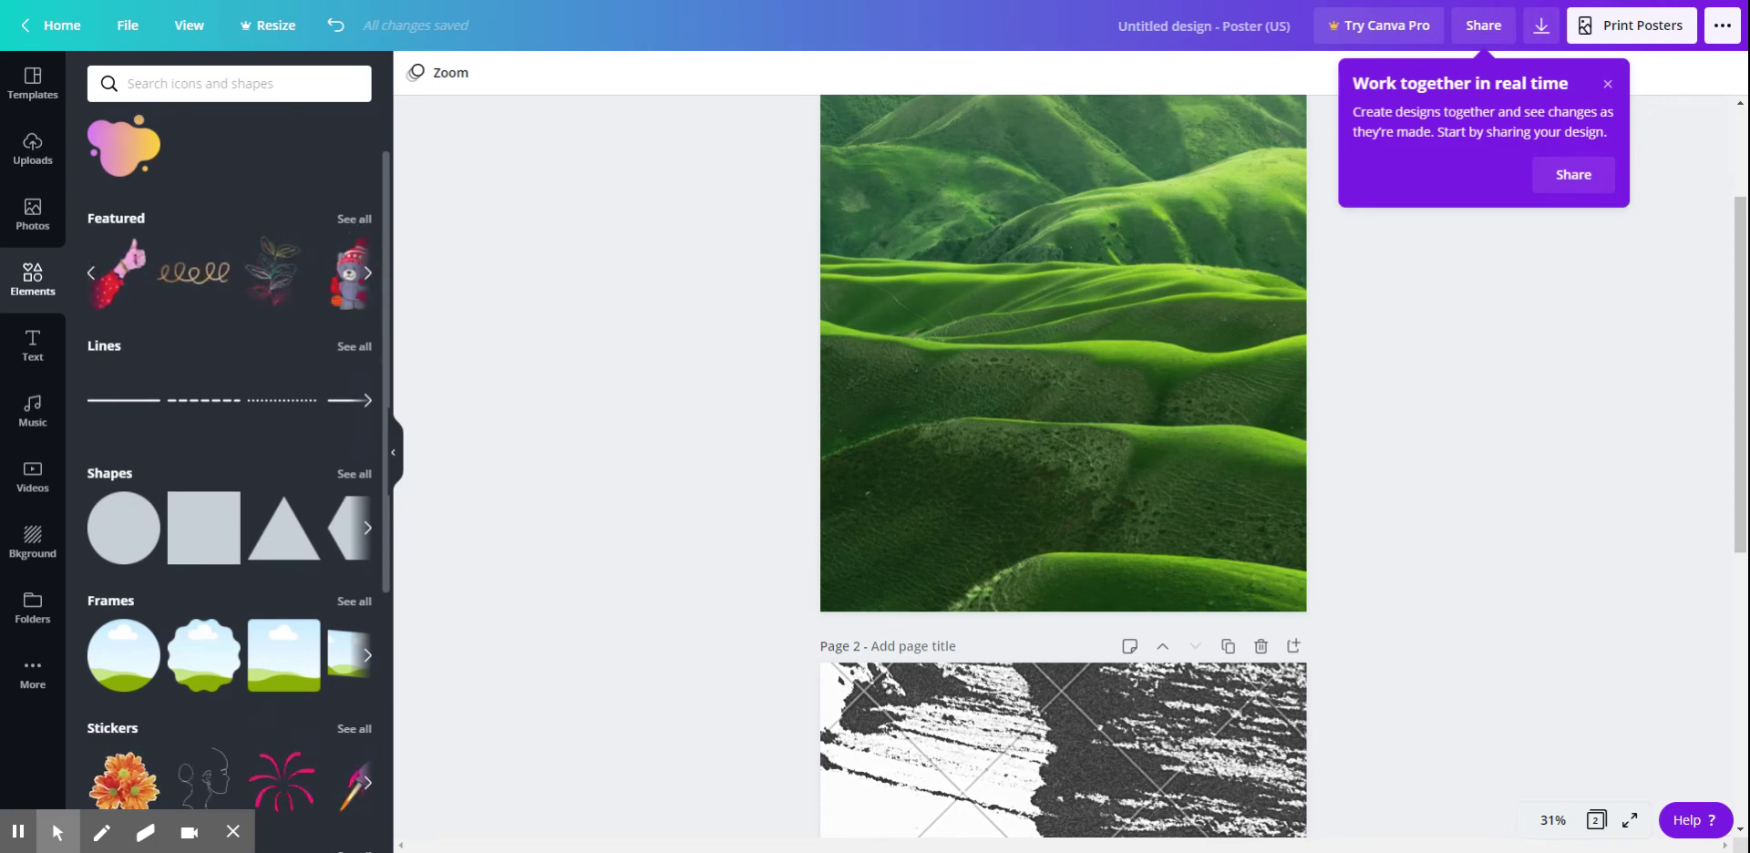
scroll(237, 445, down, 2)
click(349, 293)
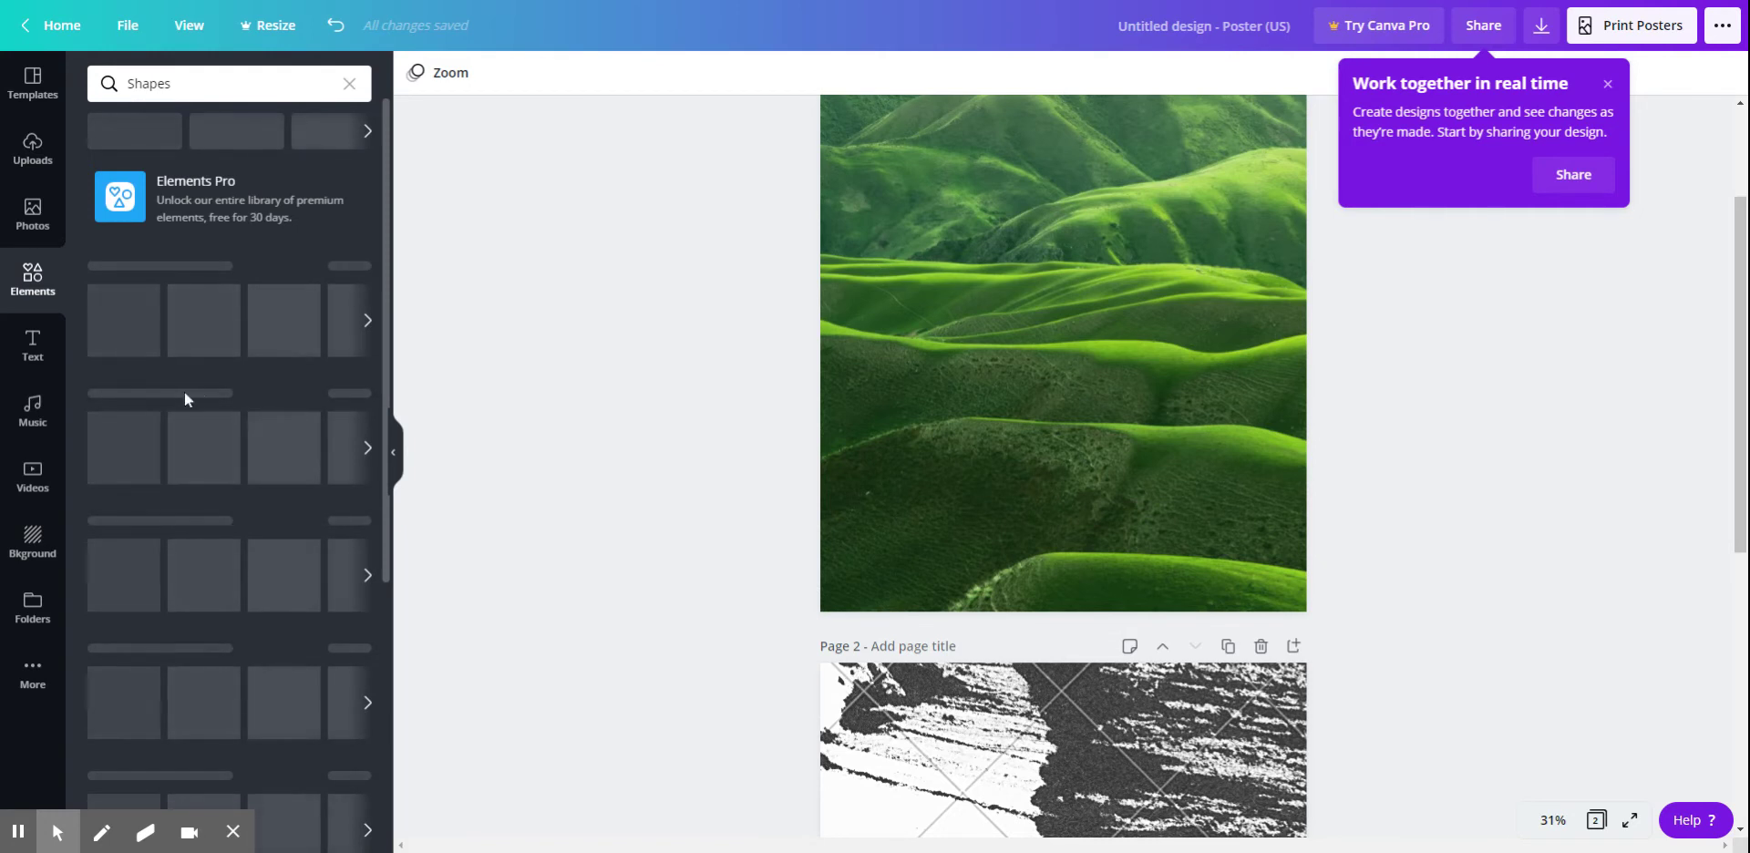
click(235, 302)
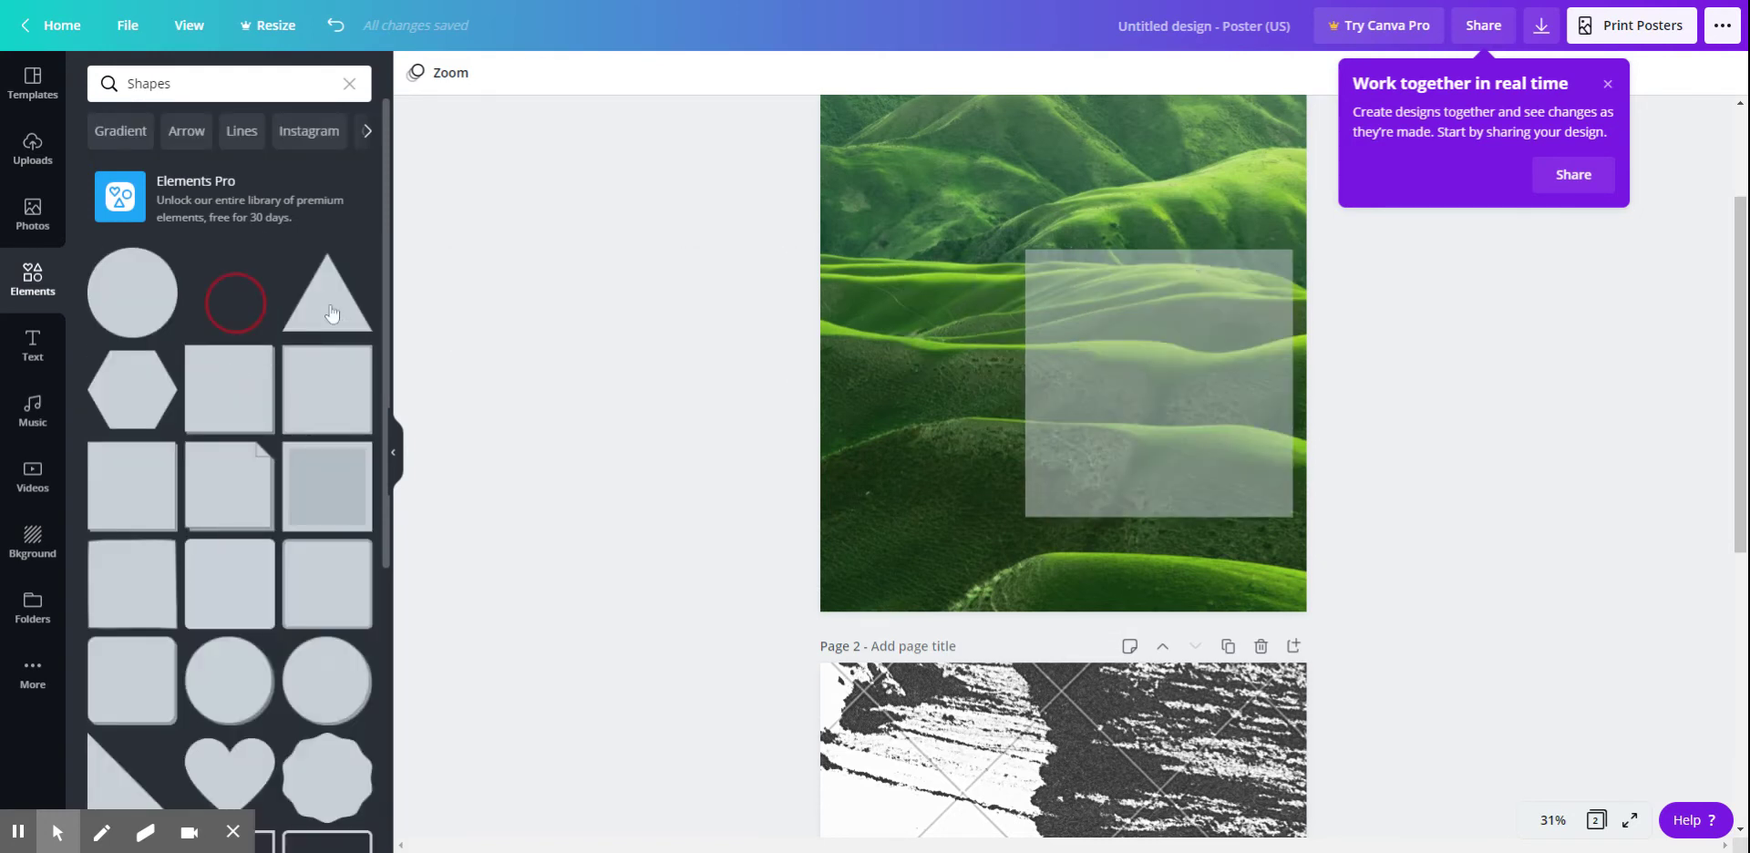
click(1062, 319)
mouse_move(1034, 241)
mouse_down()
mouse_move(1180, 442)
mouse_move(862, 135)
mouse_up()
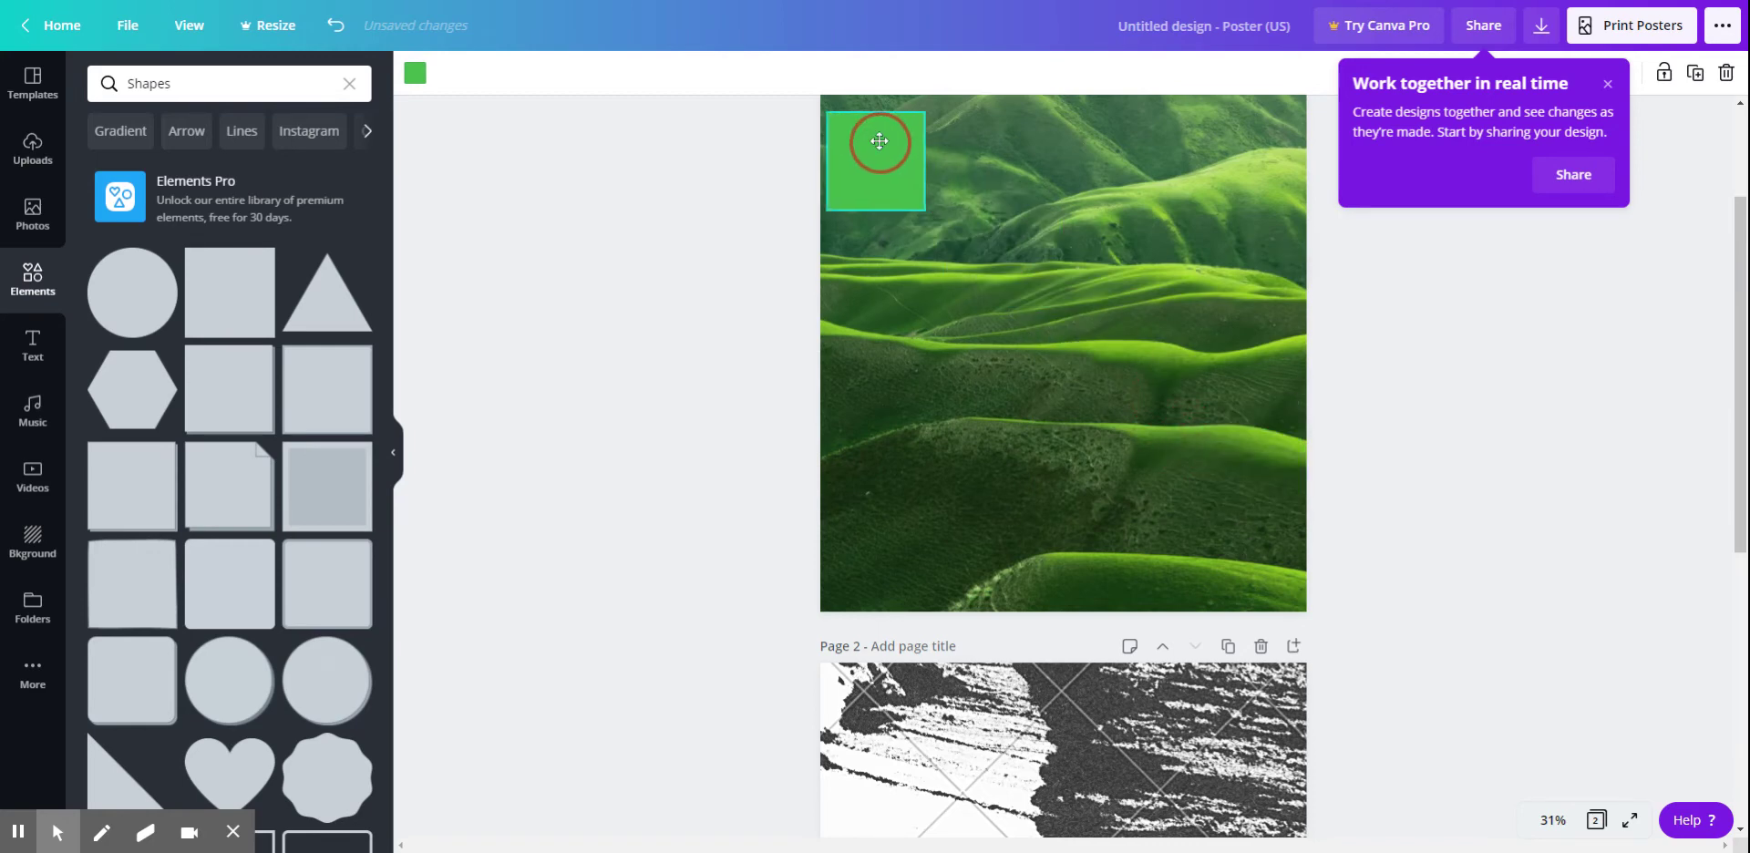
Add an 'Add a subheading' text box and move it onto the green square.
click(34, 361)
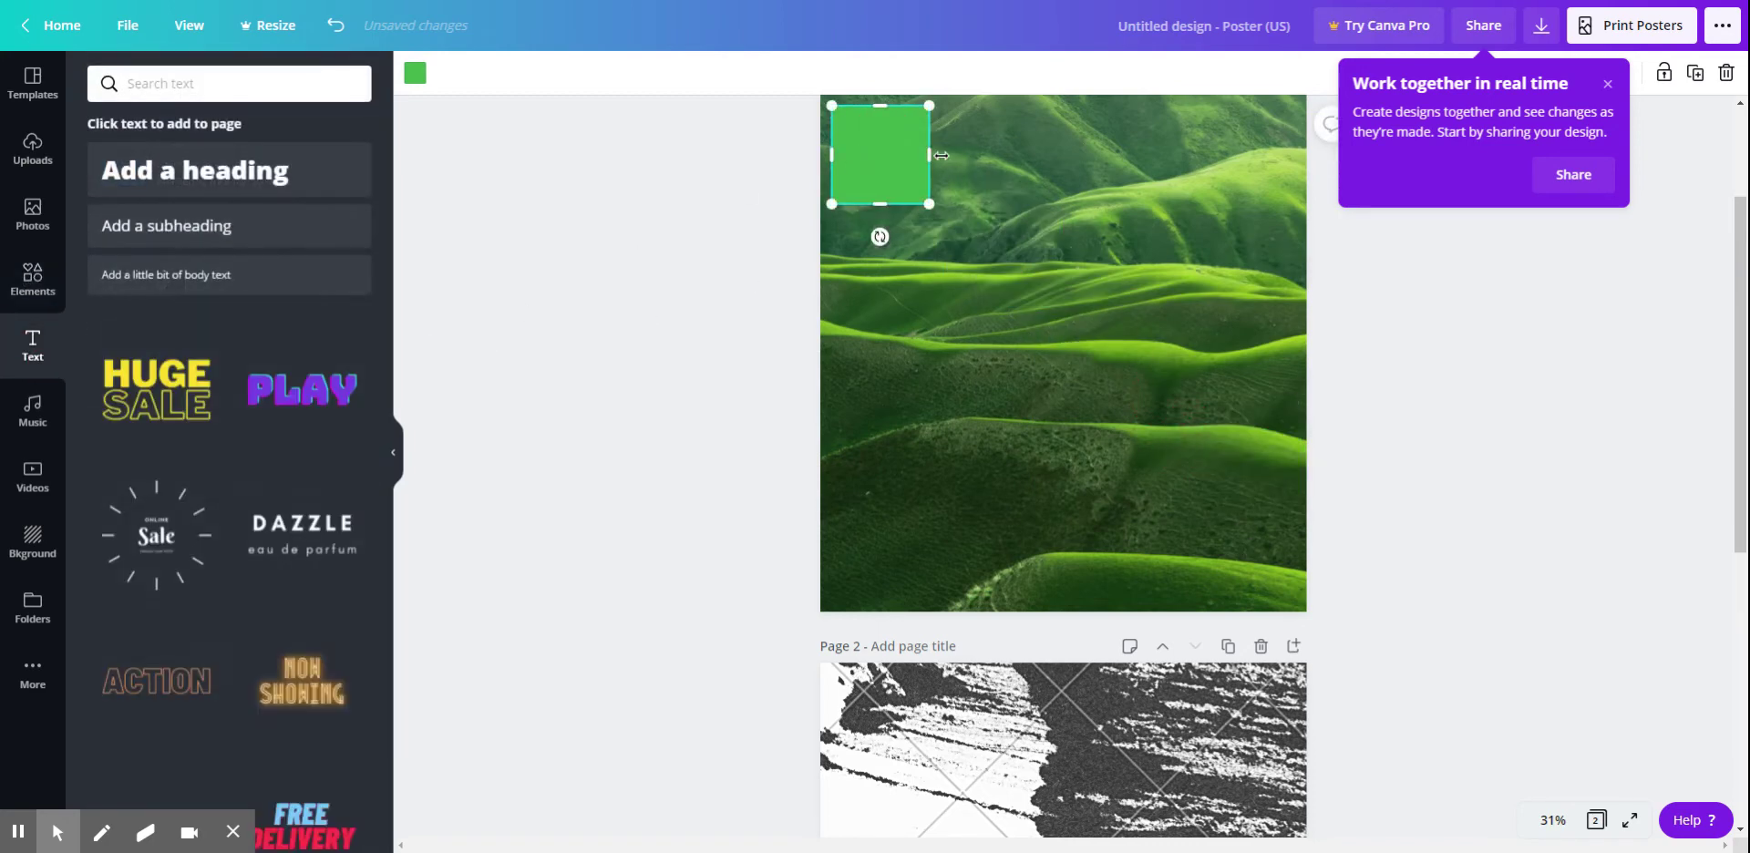
click(203, 226)
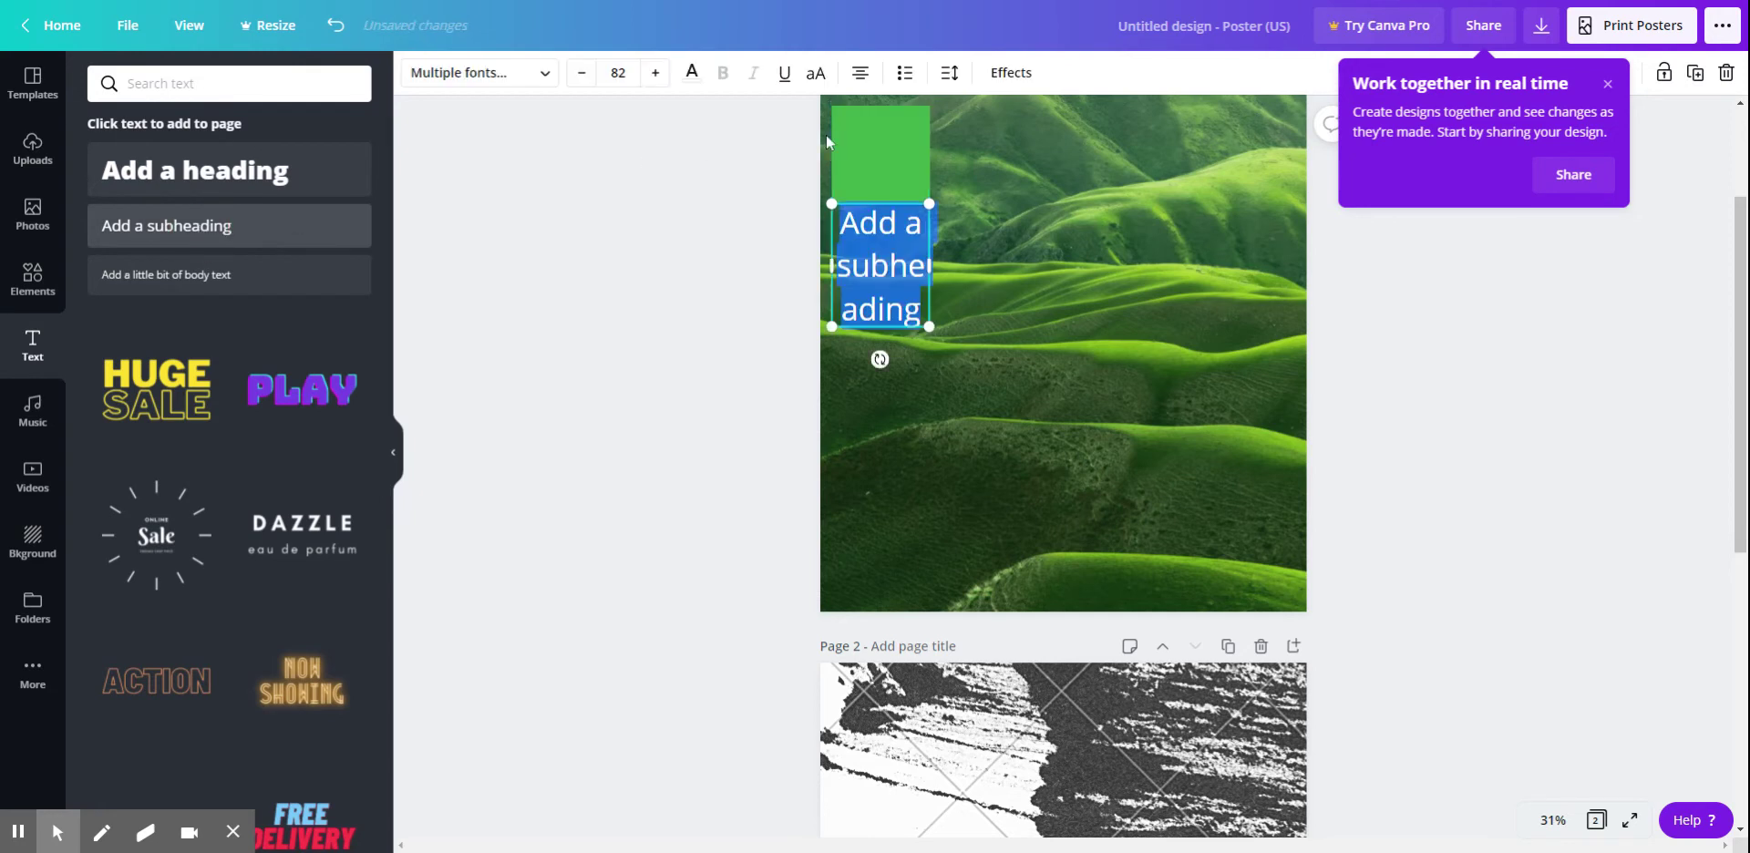
click(883, 185)
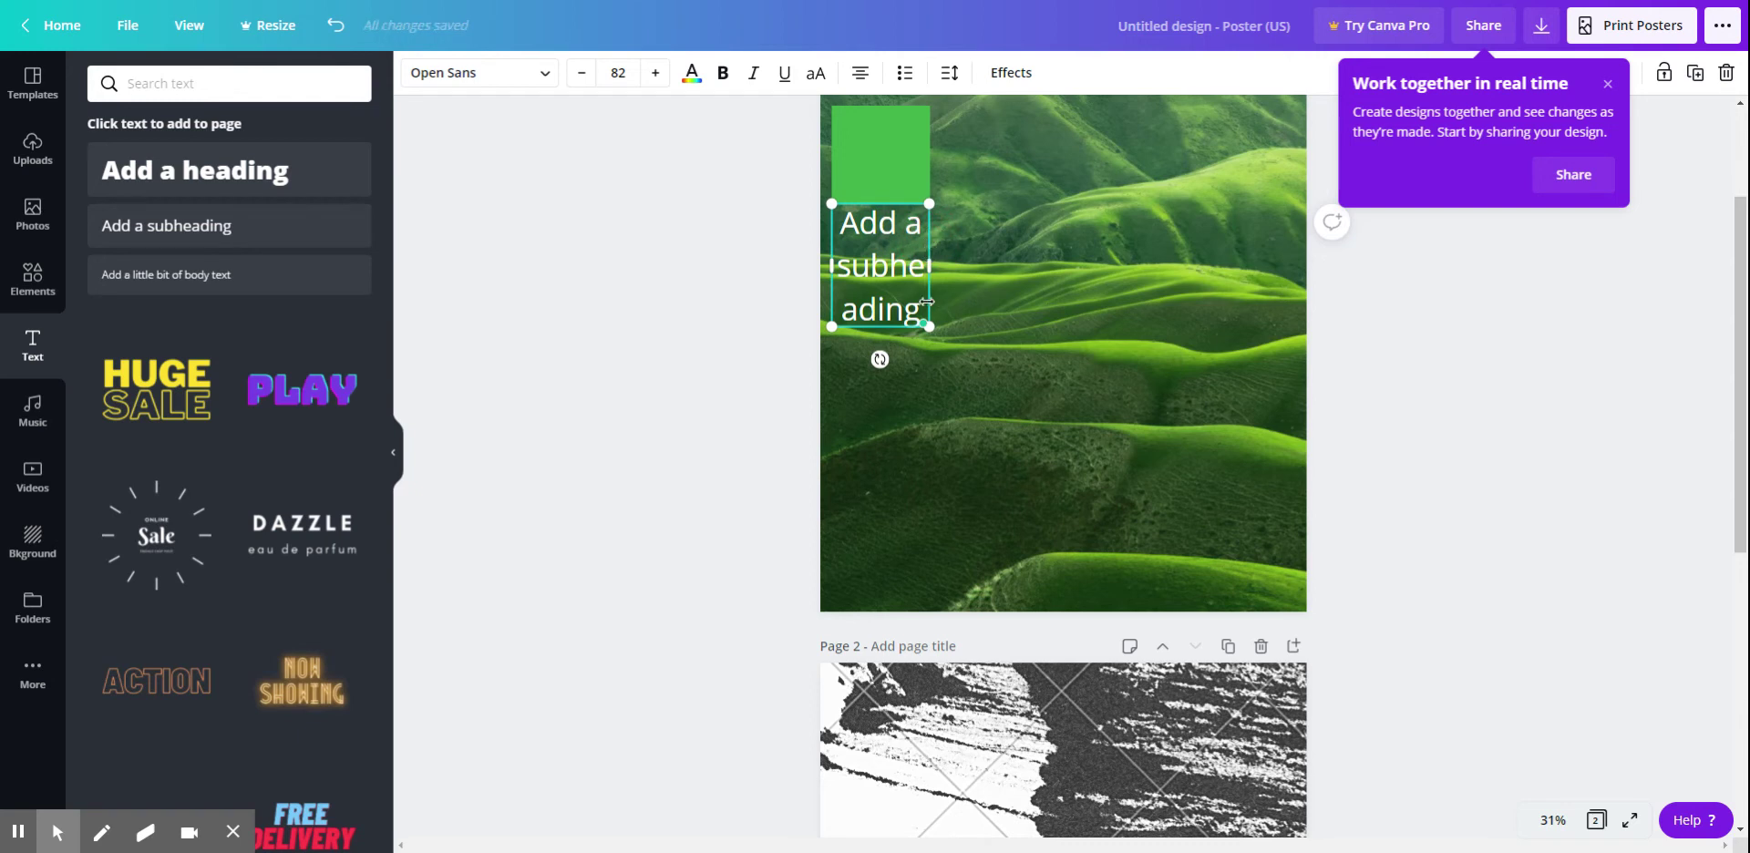
drag(928, 301, 928, 205)
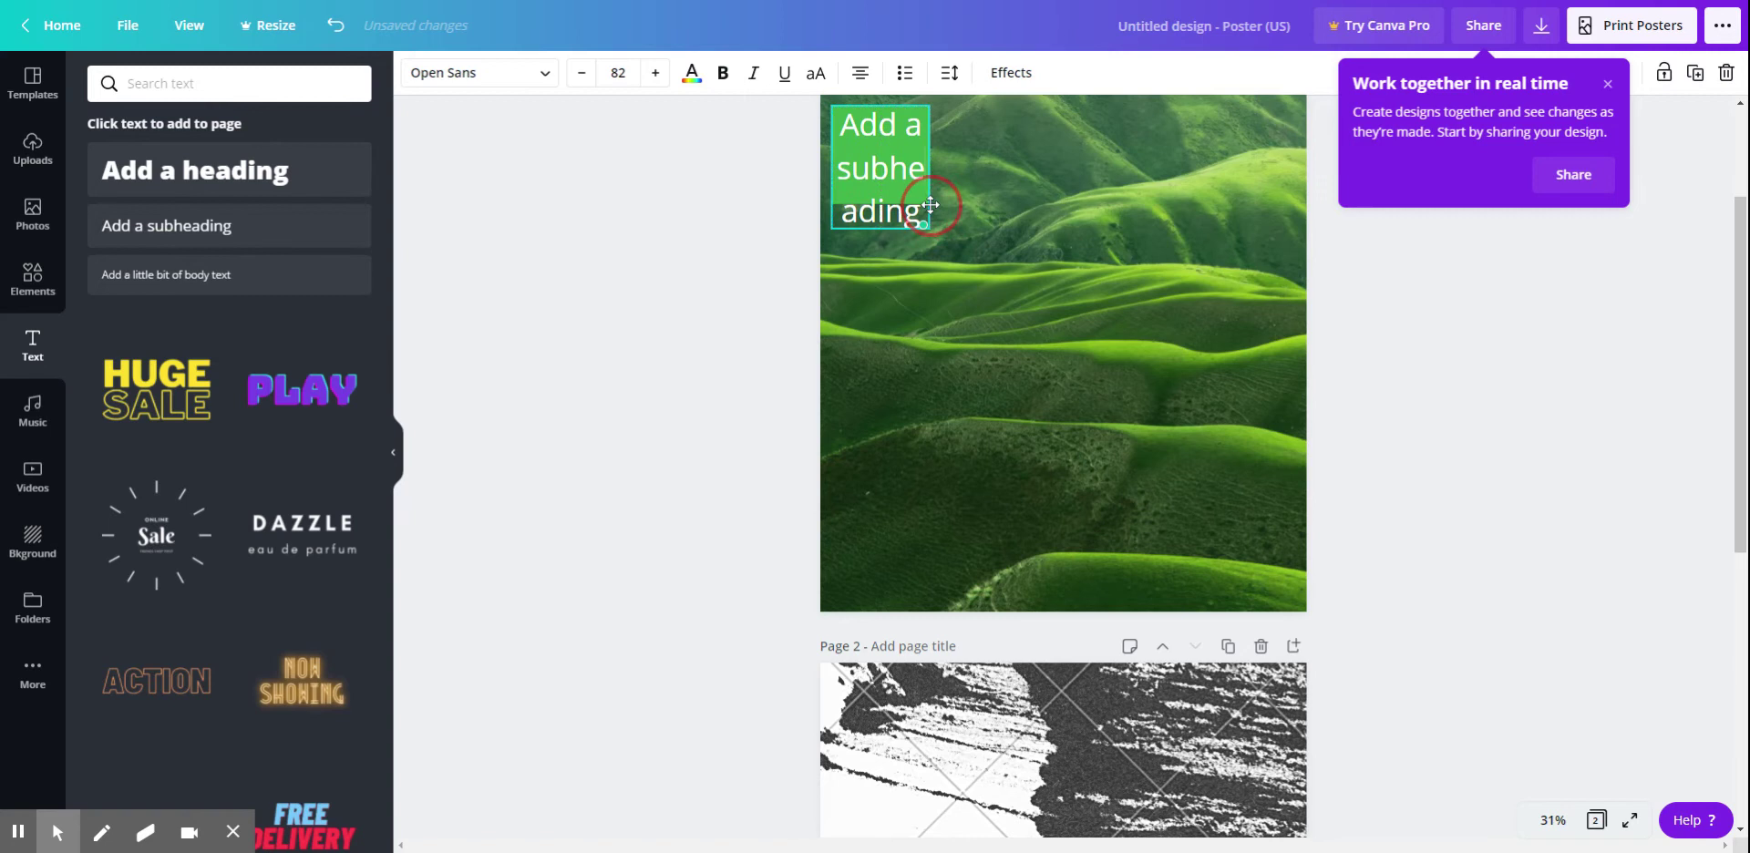
Set the subheading font size to 30 so it sits on one line.
key(Return)
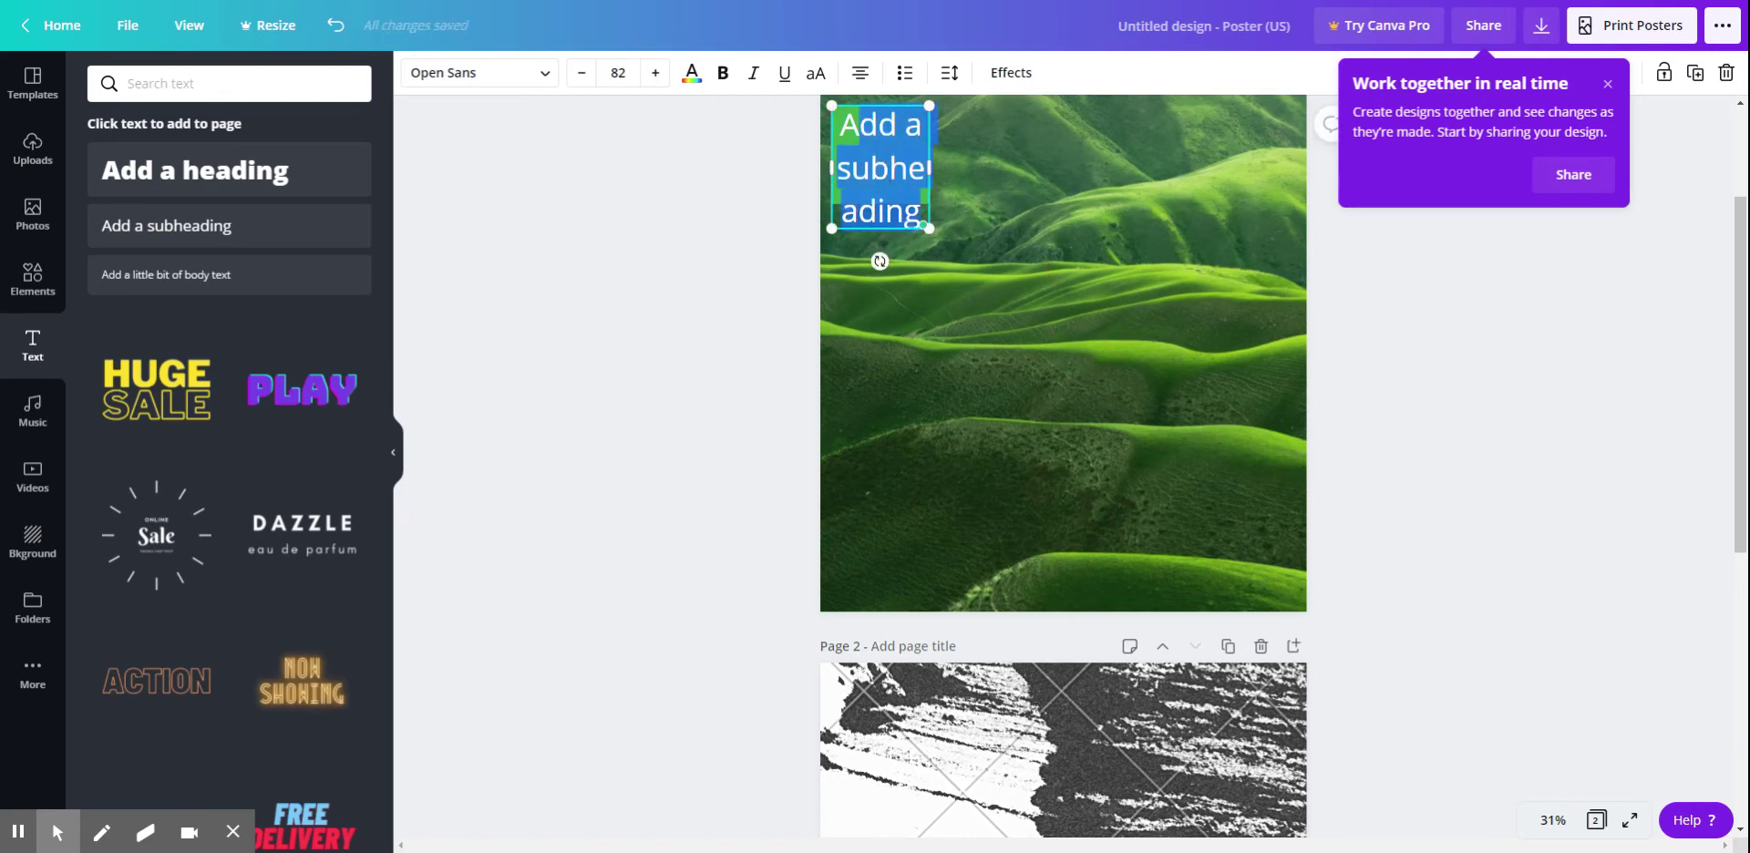
click(582, 73)
click(581, 73)
click(581, 73)
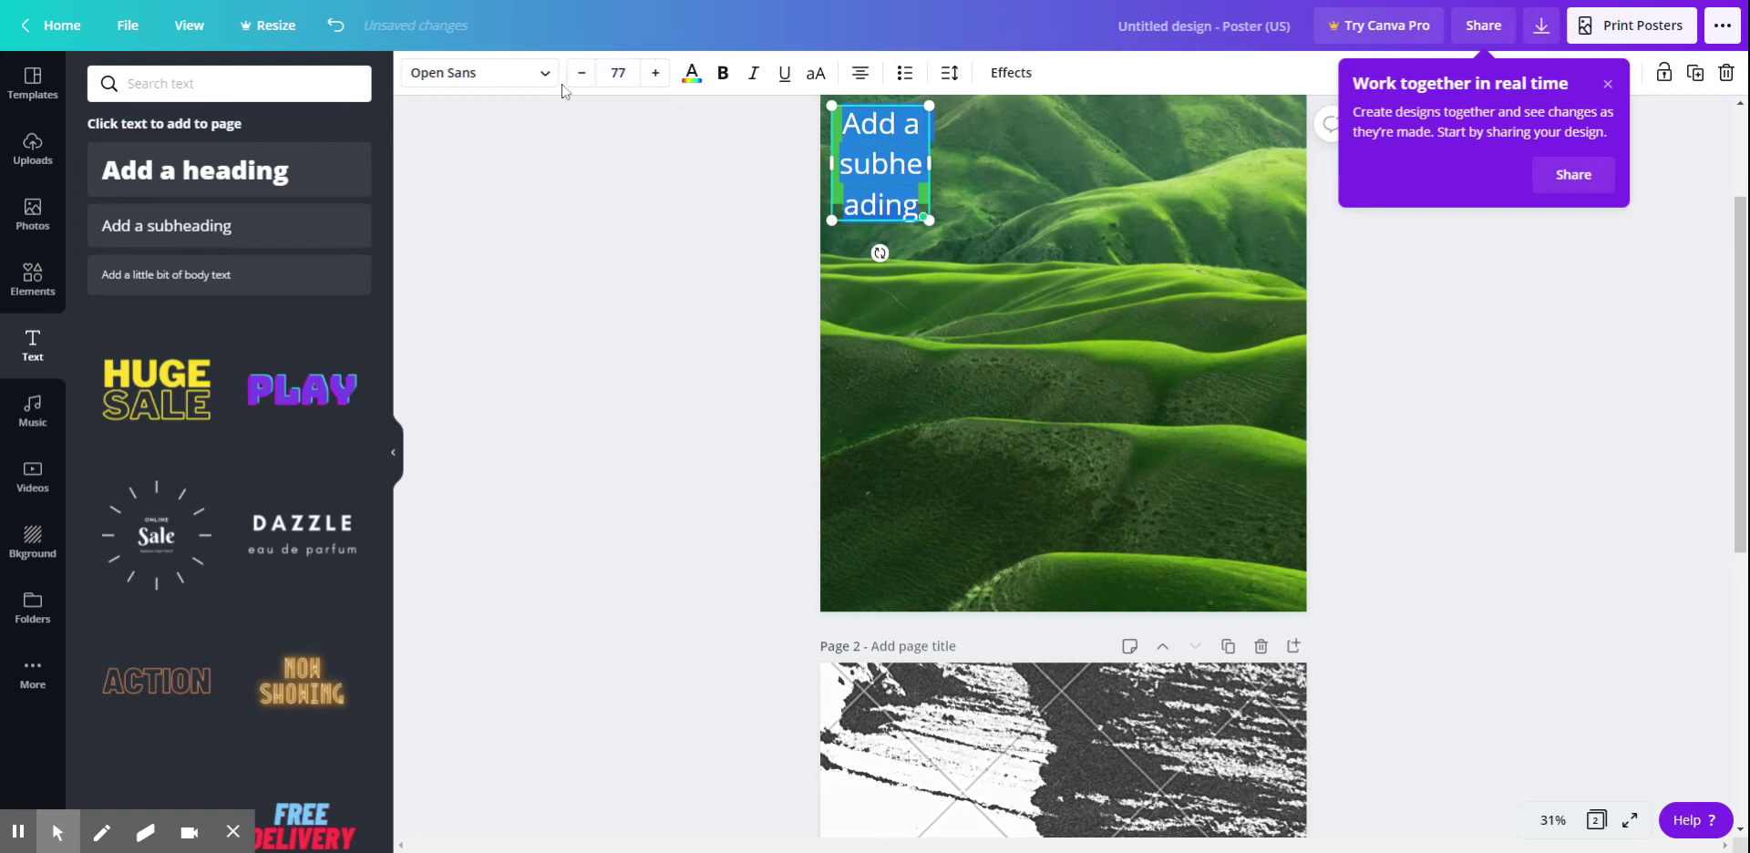
click(618, 73)
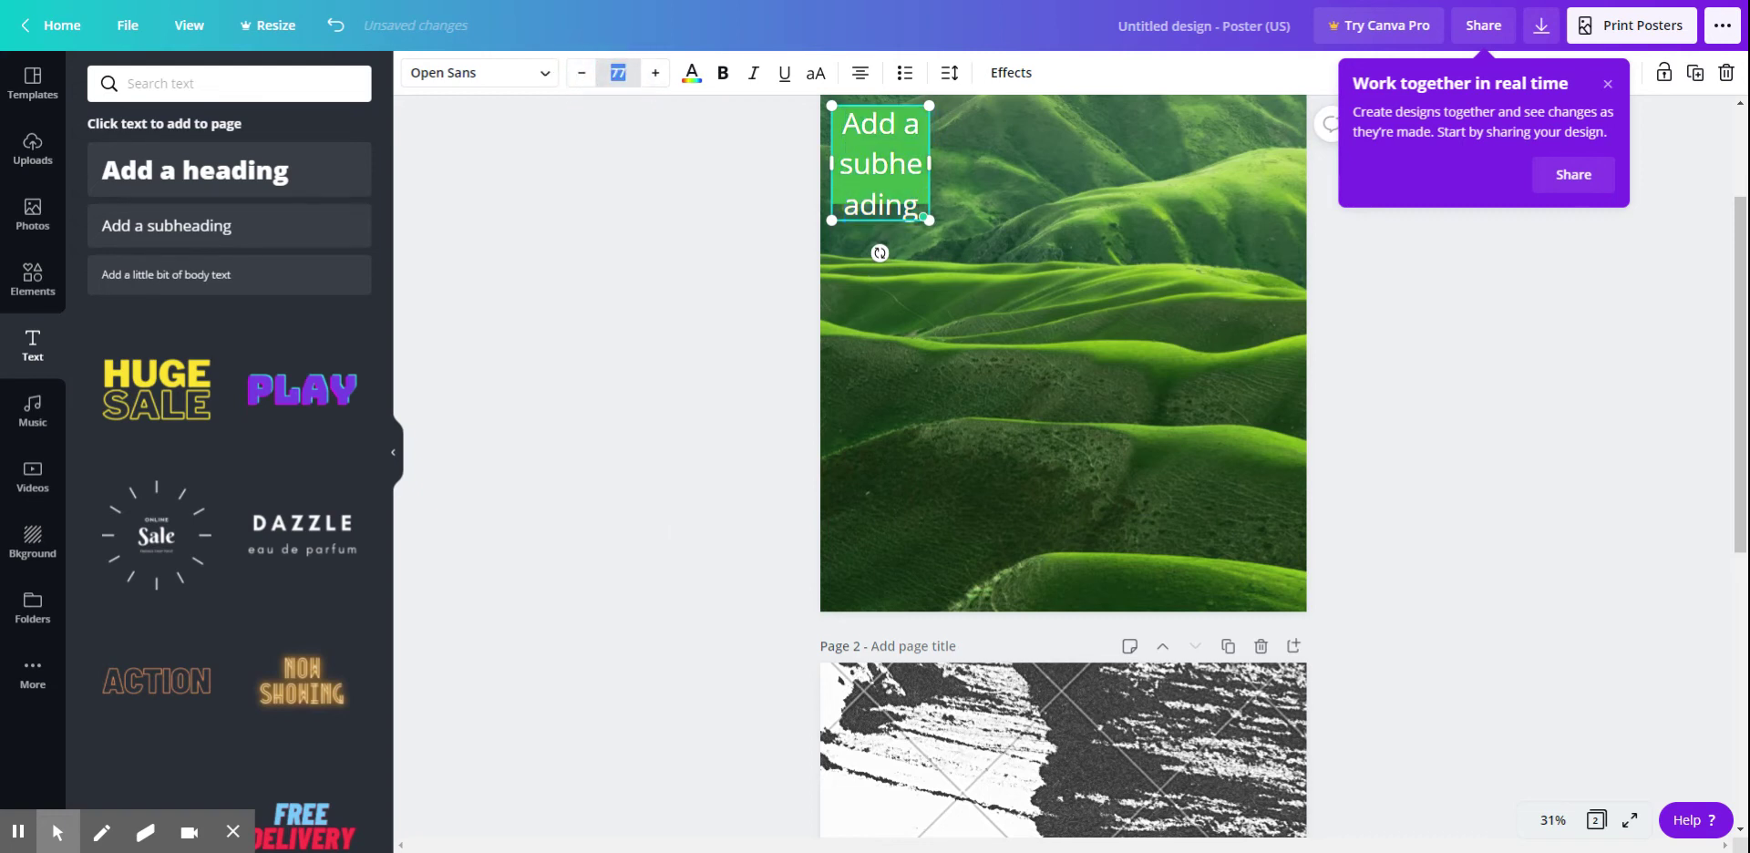
text(12)
key(Return)
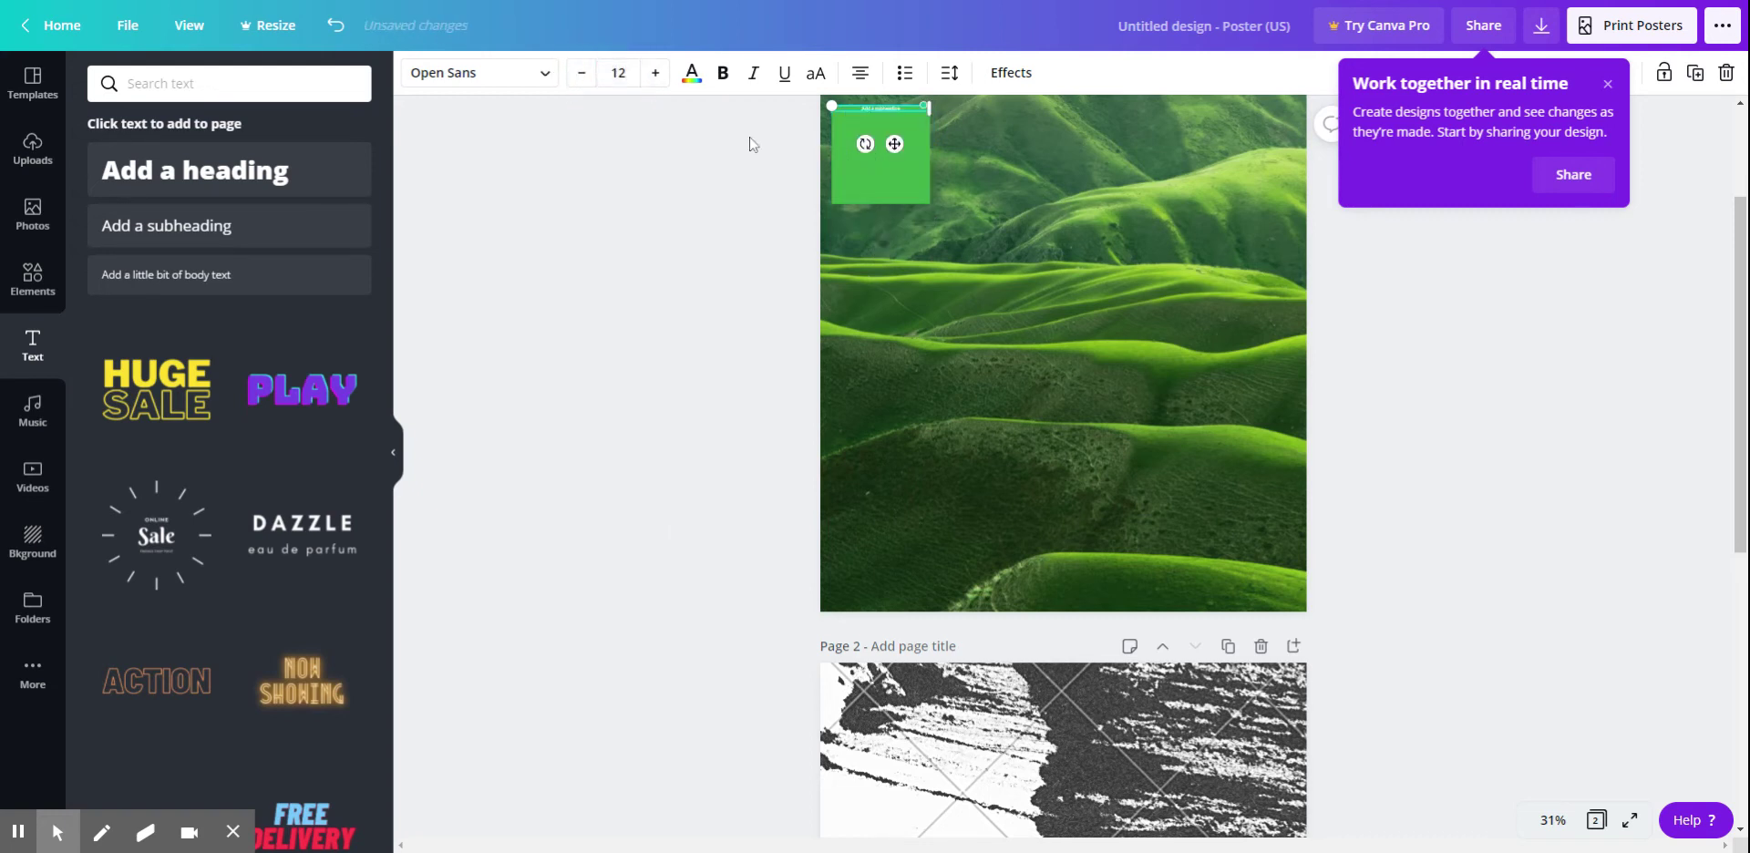
click(607, 72)
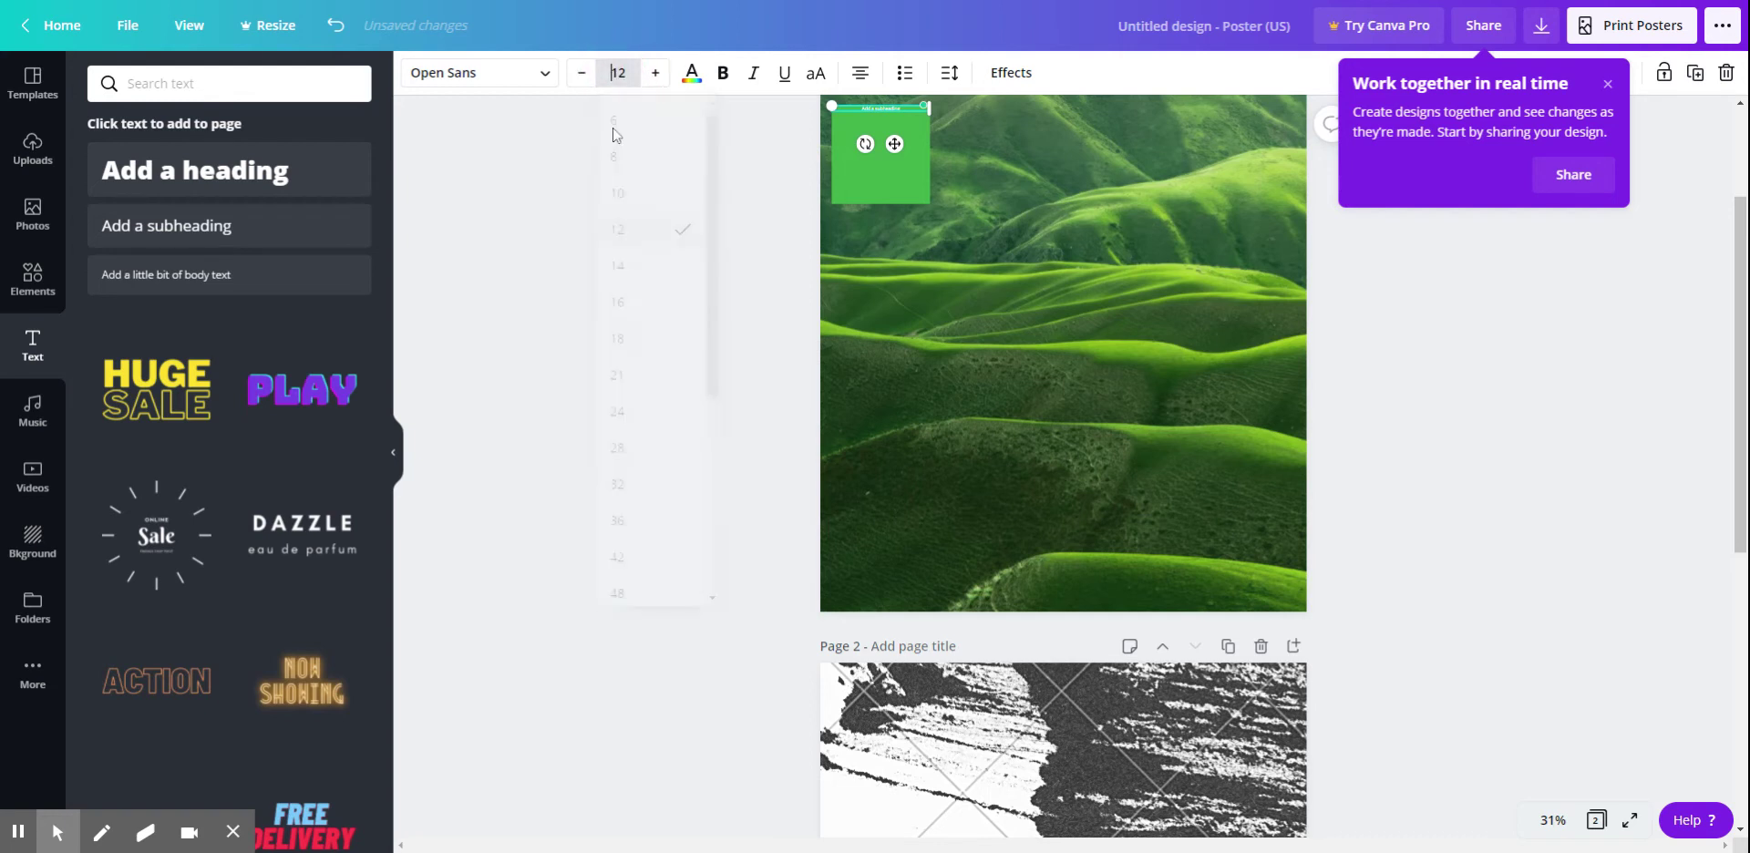
key(Escape)
click(617, 73)
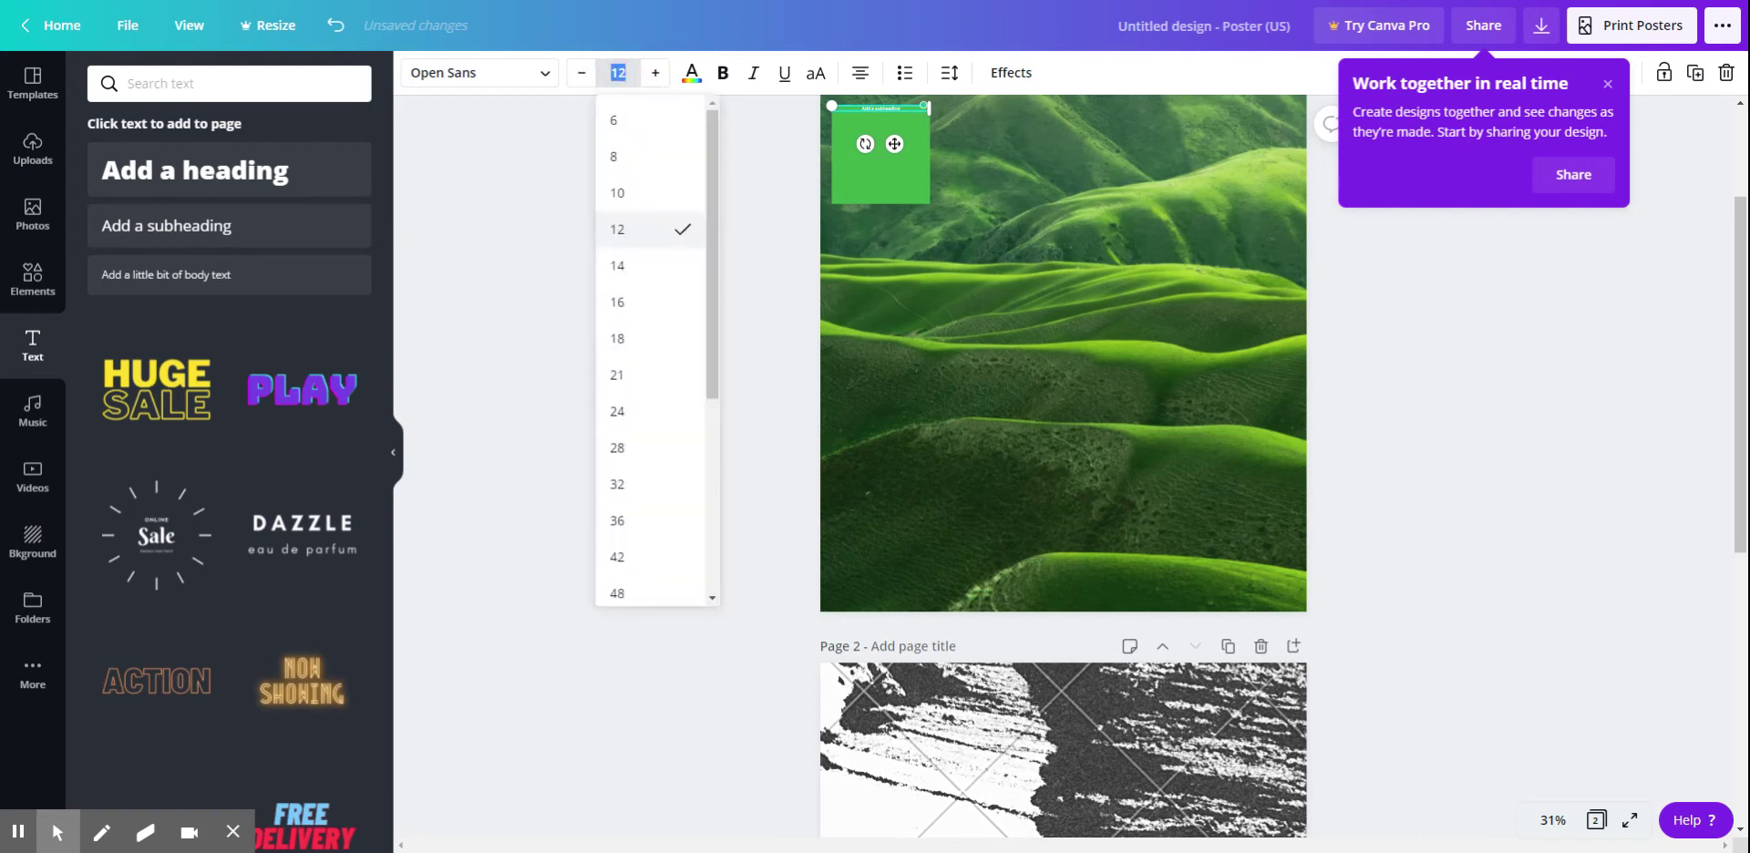
text(30)
key(Return)
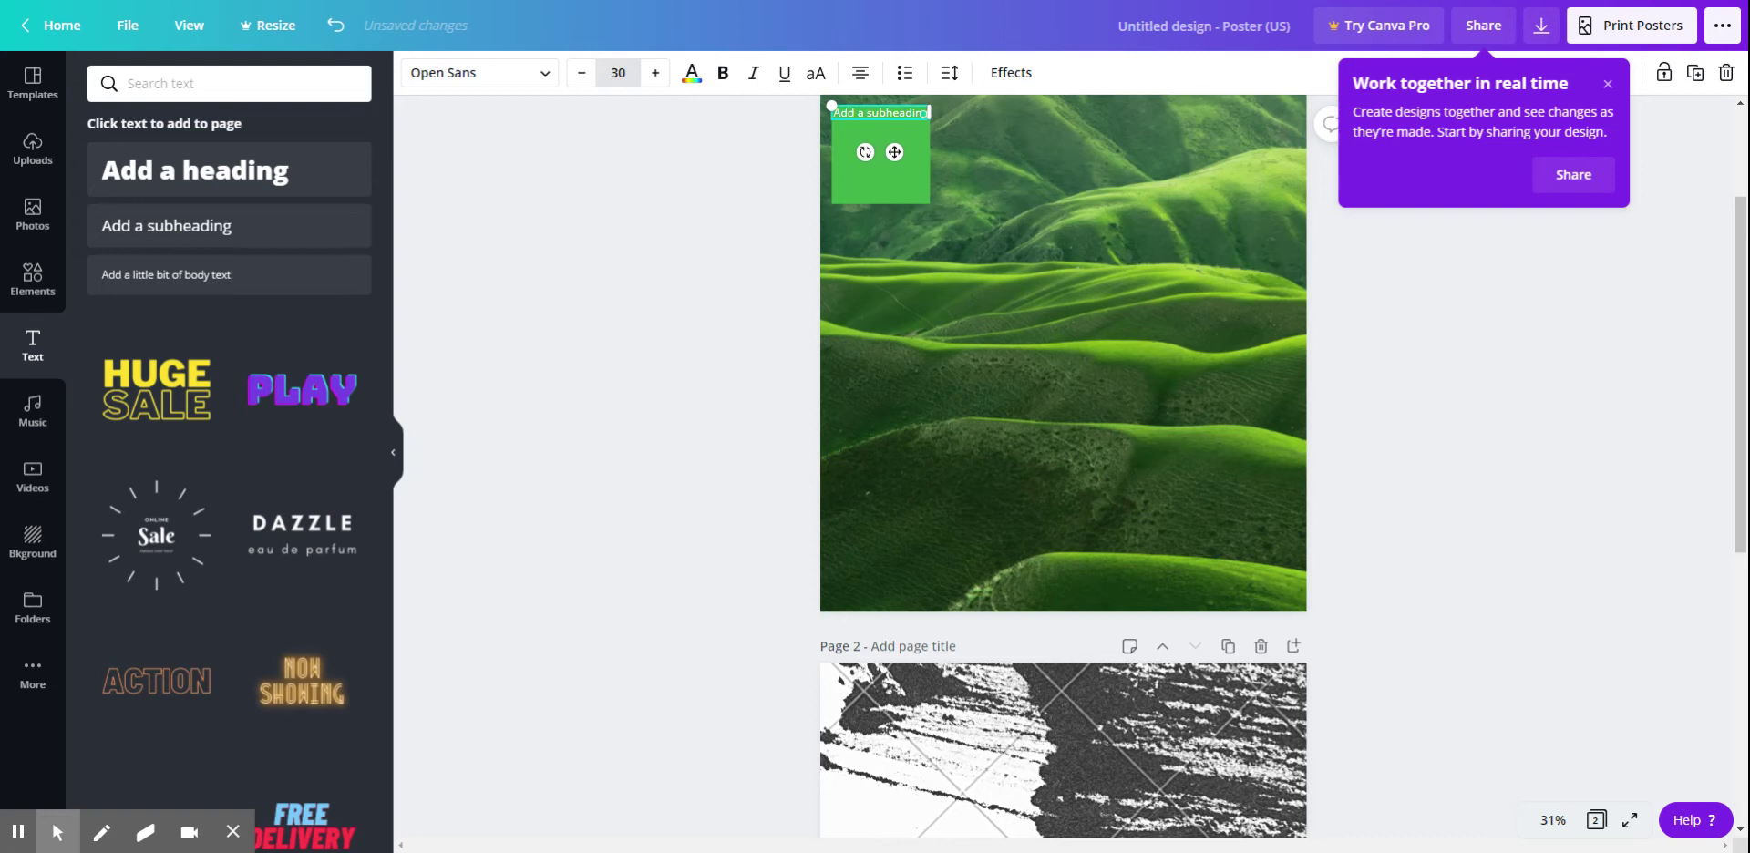
click(692, 75)
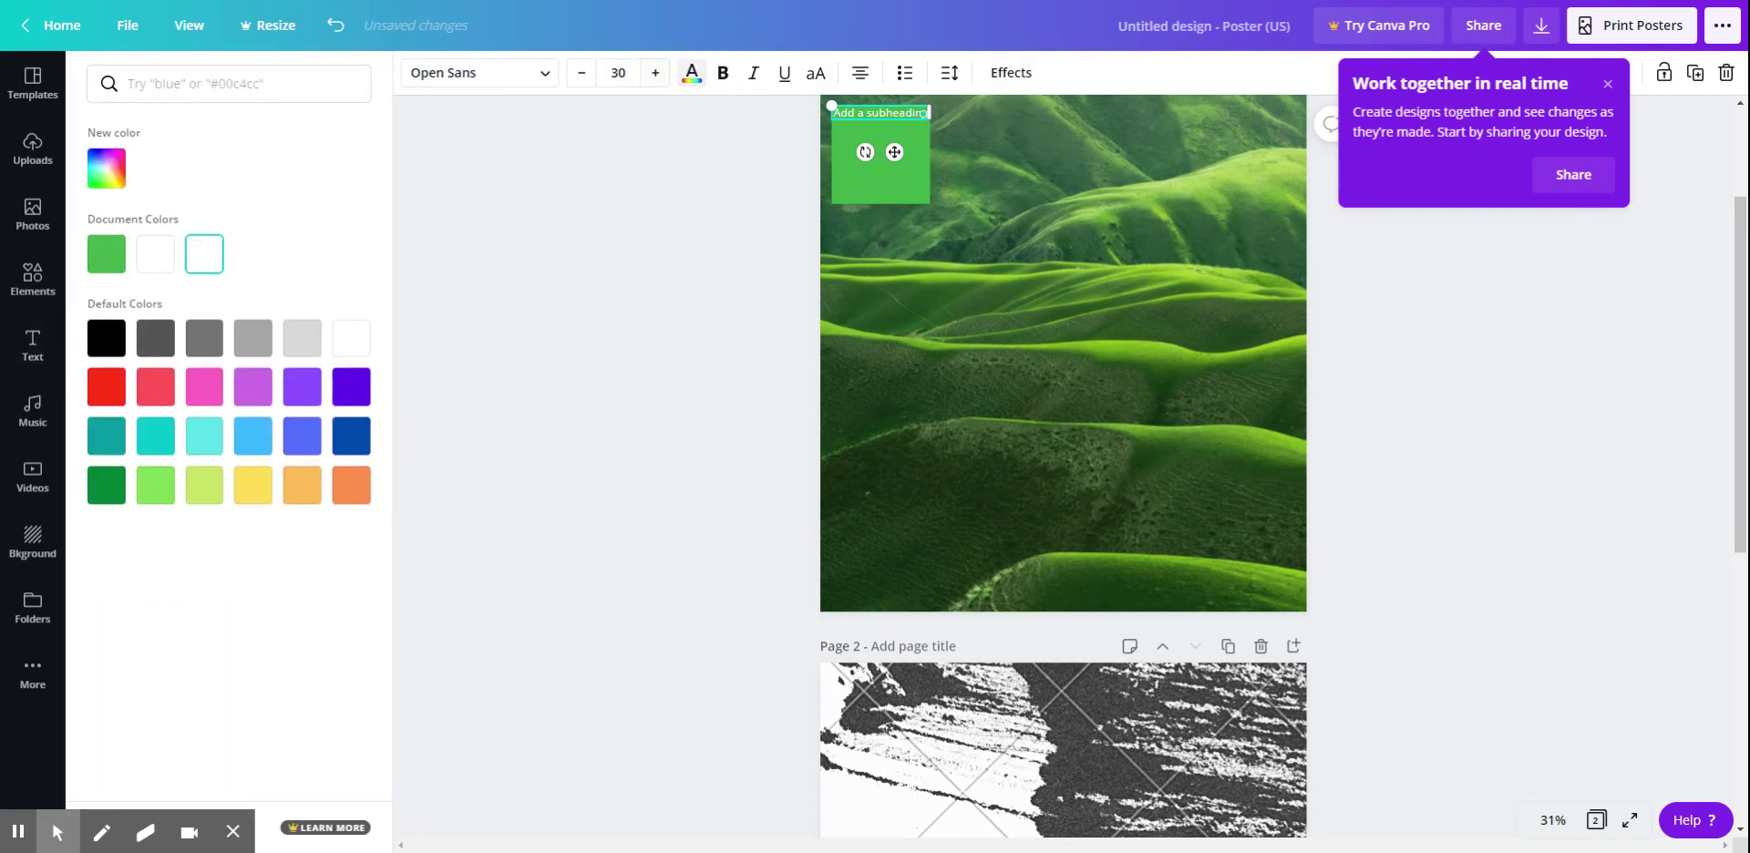
click(527, 75)
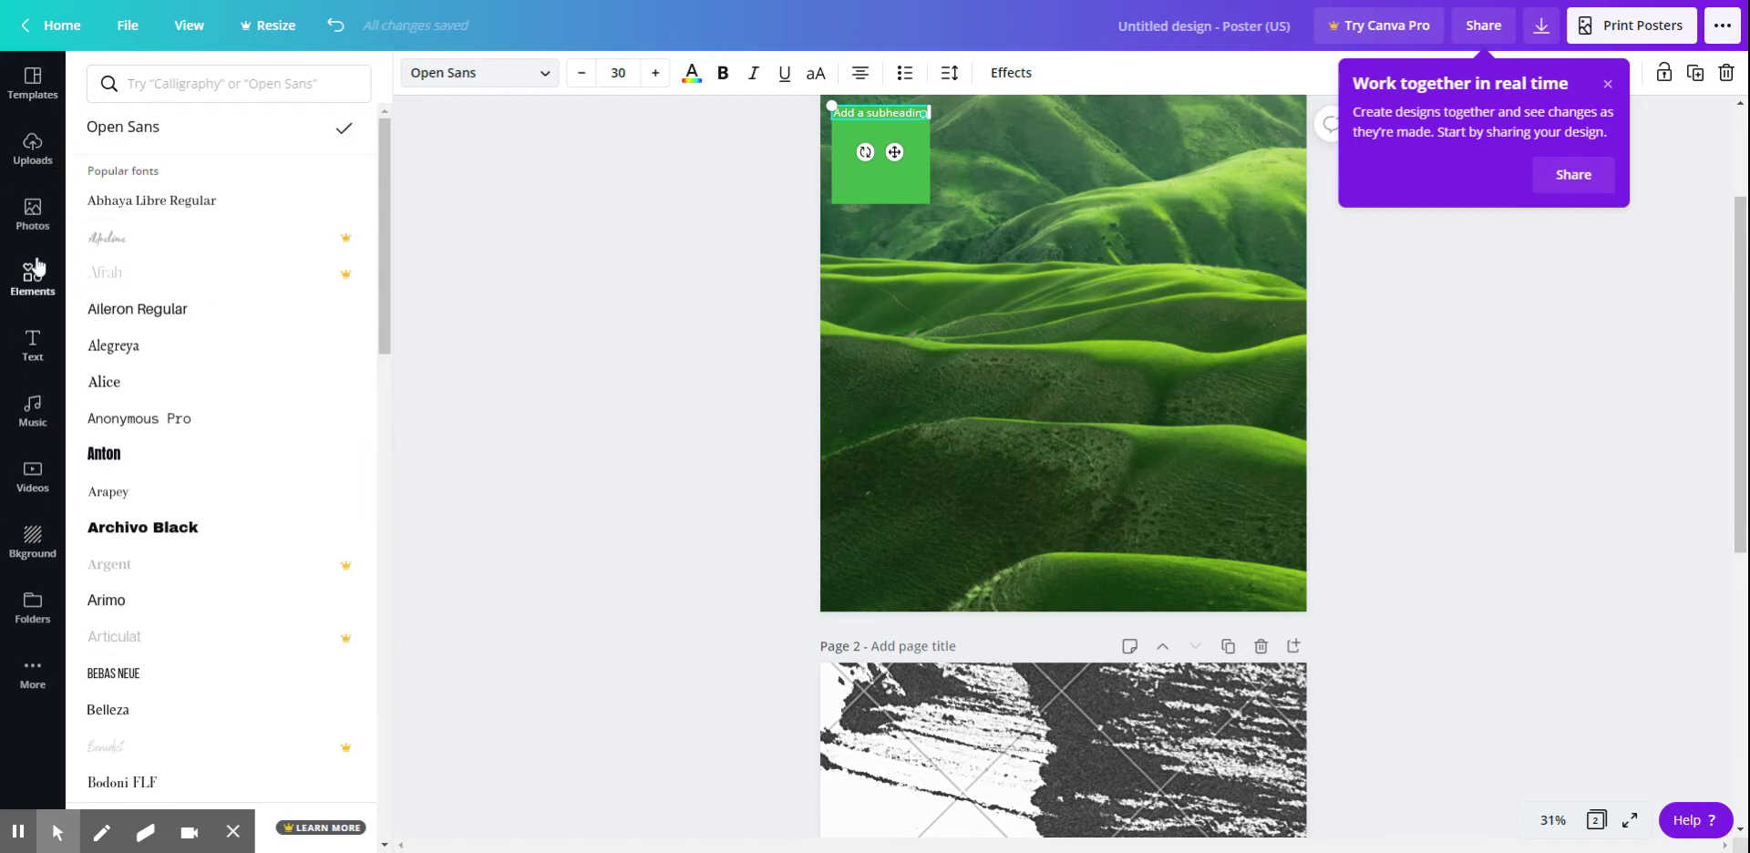
Search the Photos library for 'pig'.
click(33, 211)
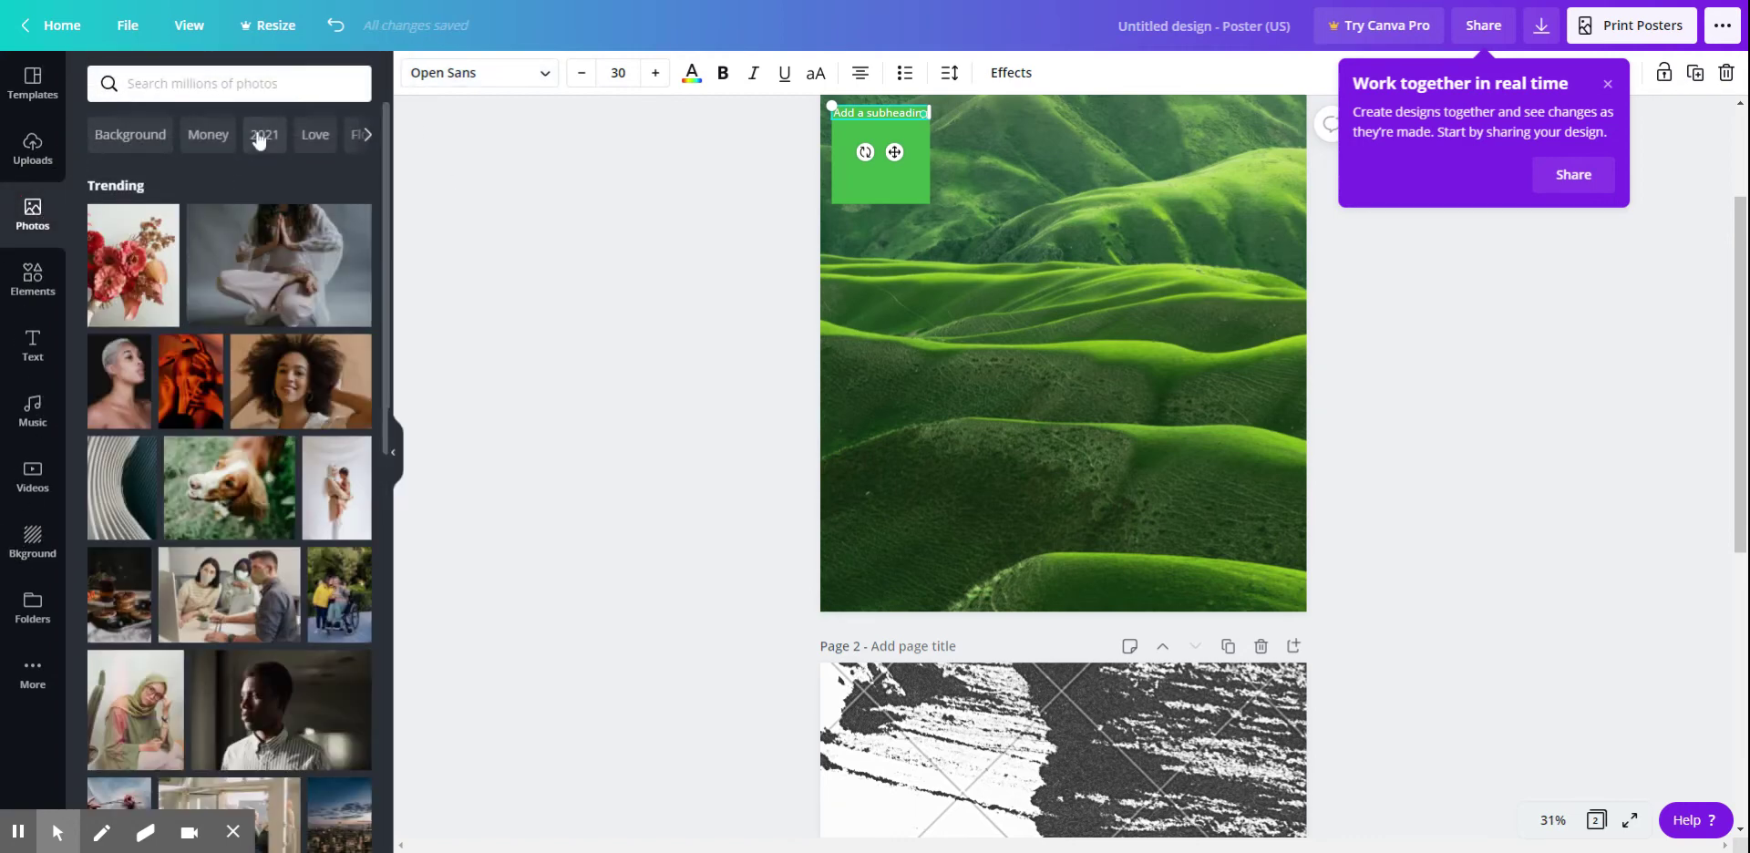
click(243, 83)
text(pi)
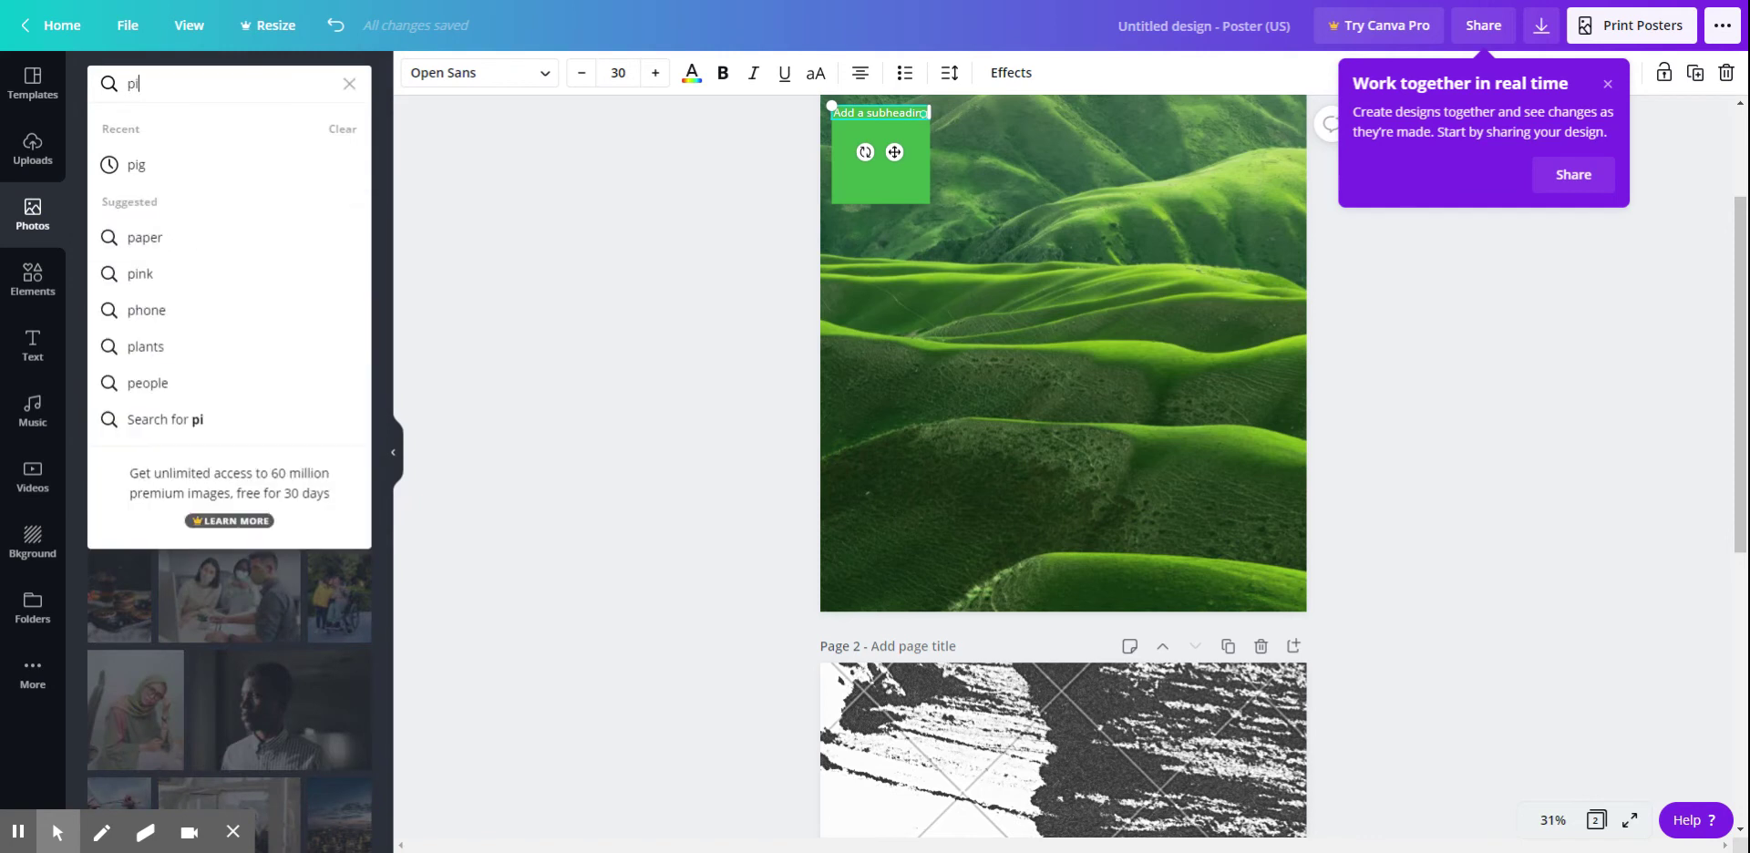
text(g)
key(Return)
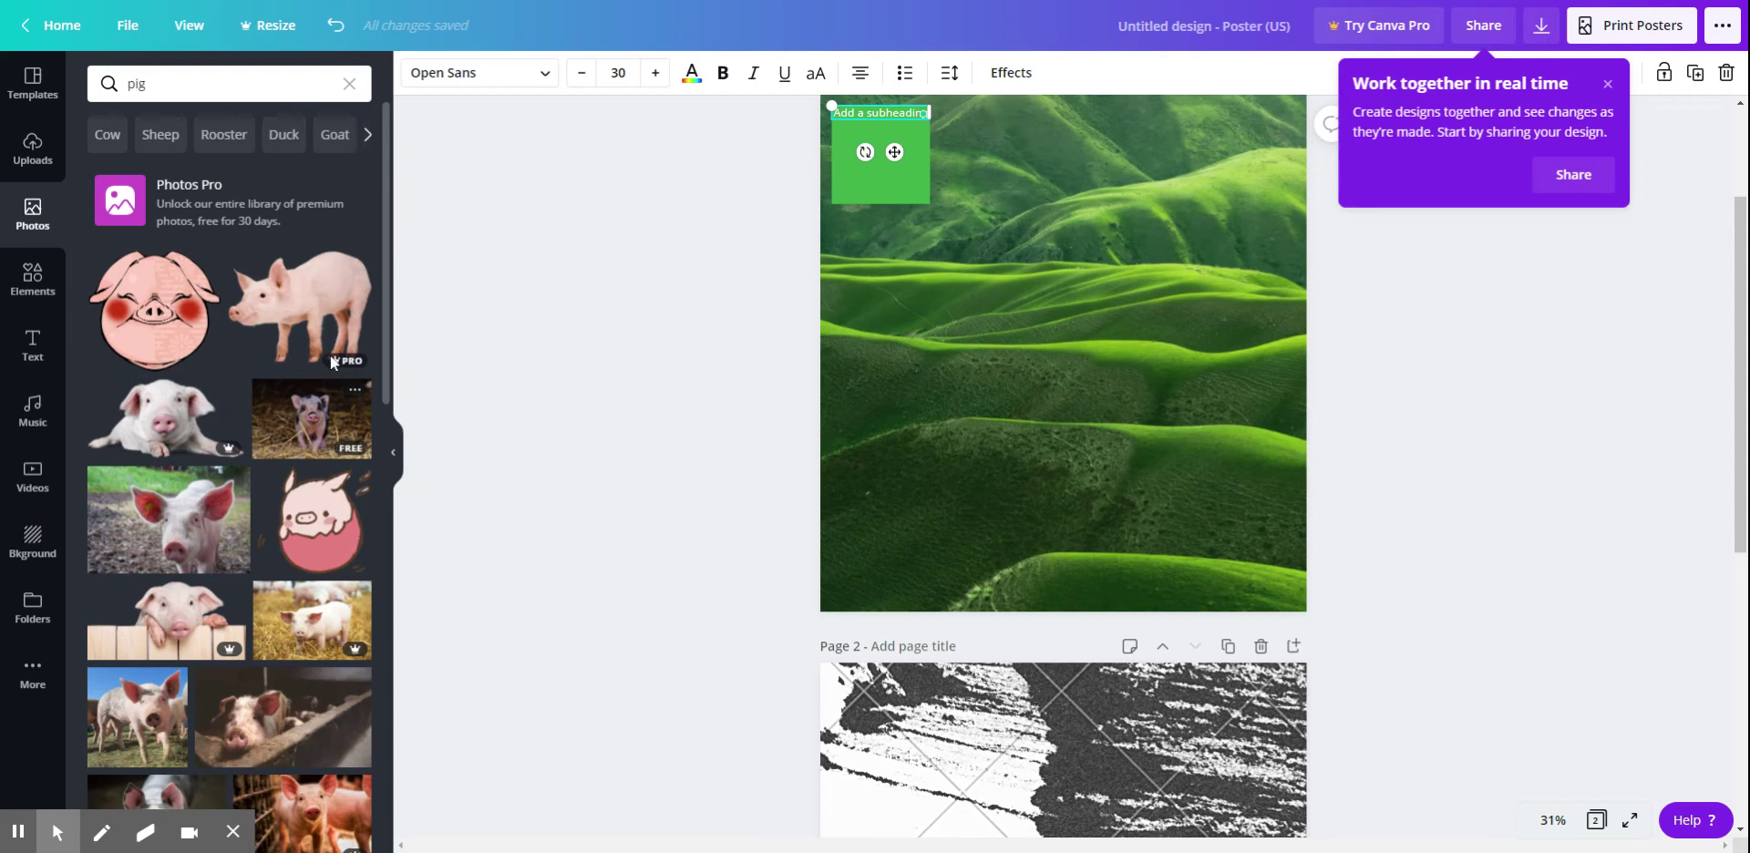
Add the pig-in-straw photo, shrink it, move it to the left edge and tilt it about 20°.
click(310, 456)
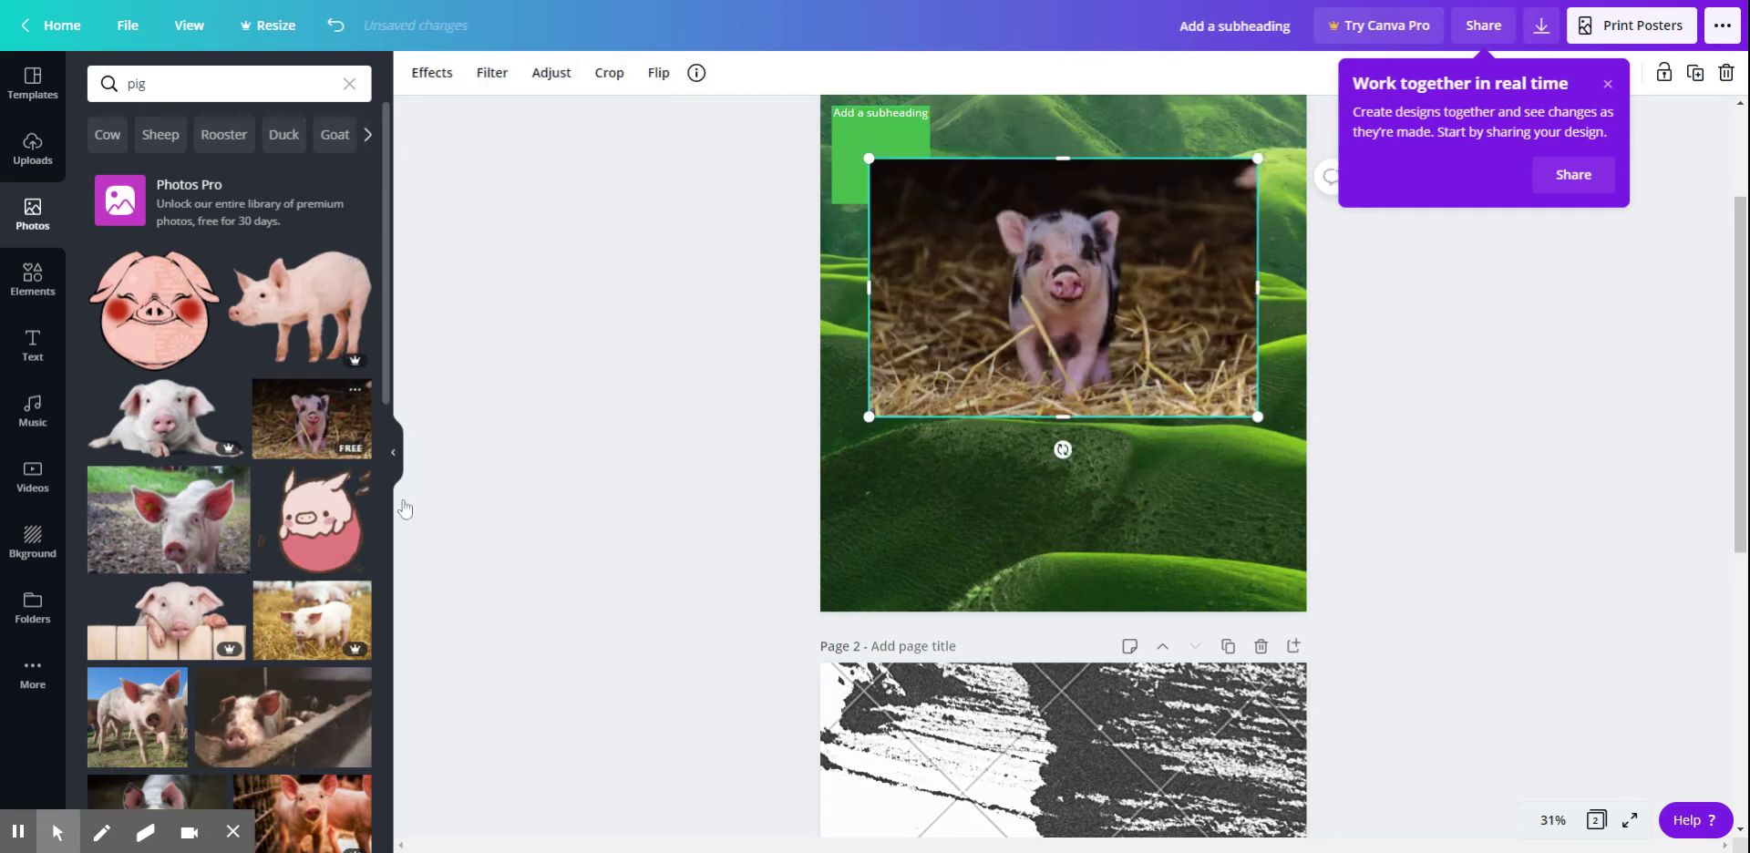
drag(1121, 274, 1135, 422)
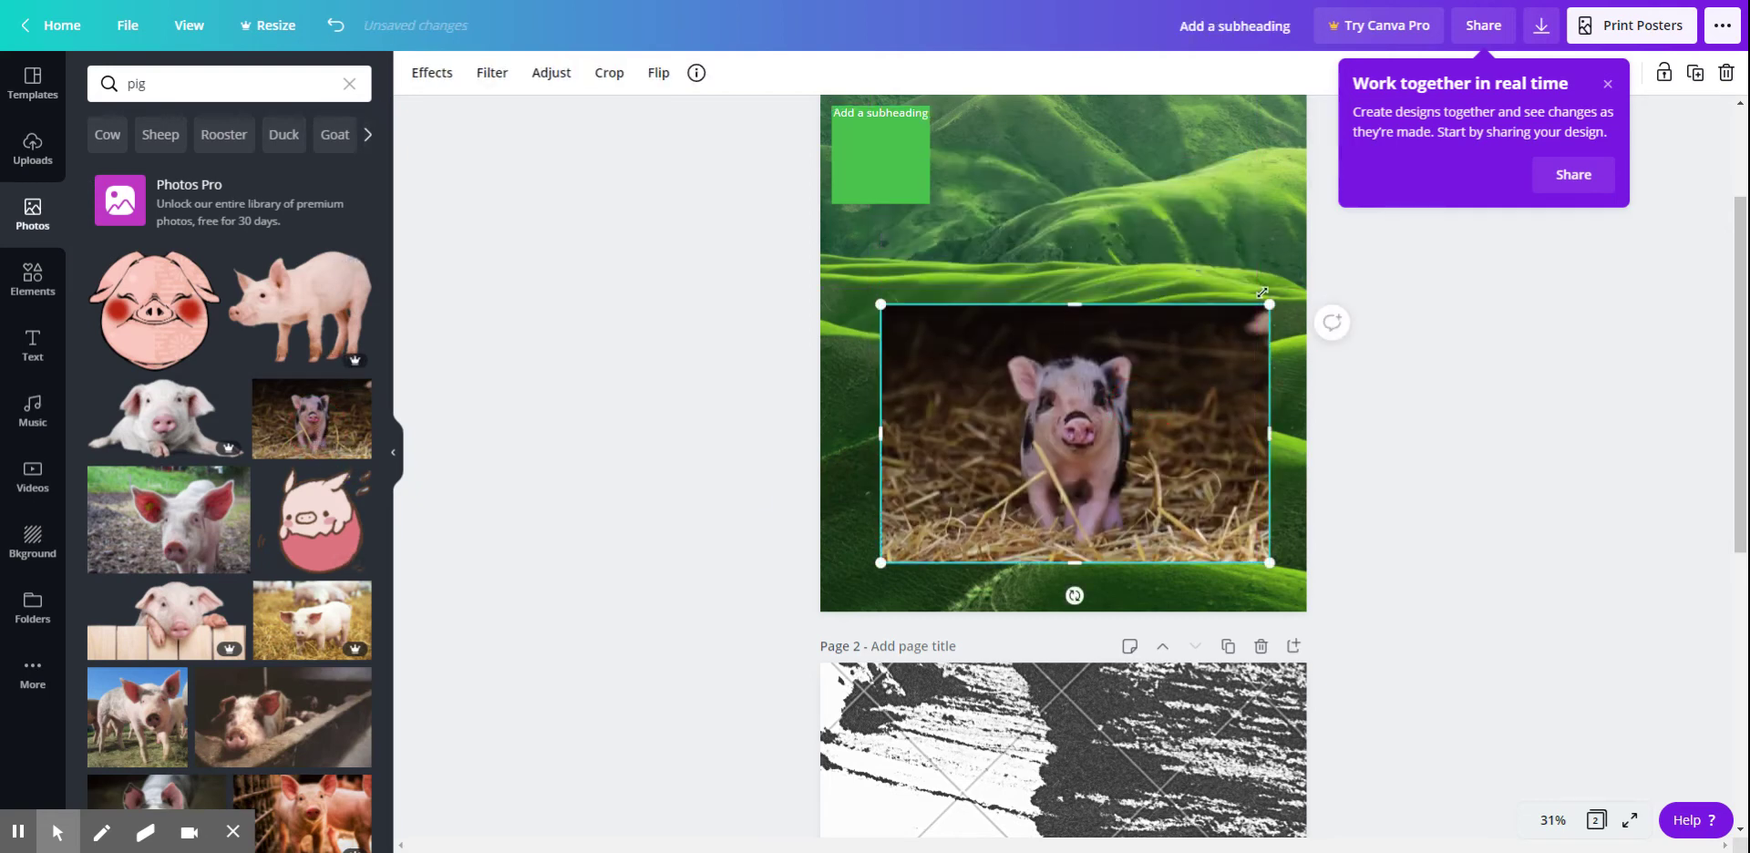
drag(1269, 304, 1063, 441)
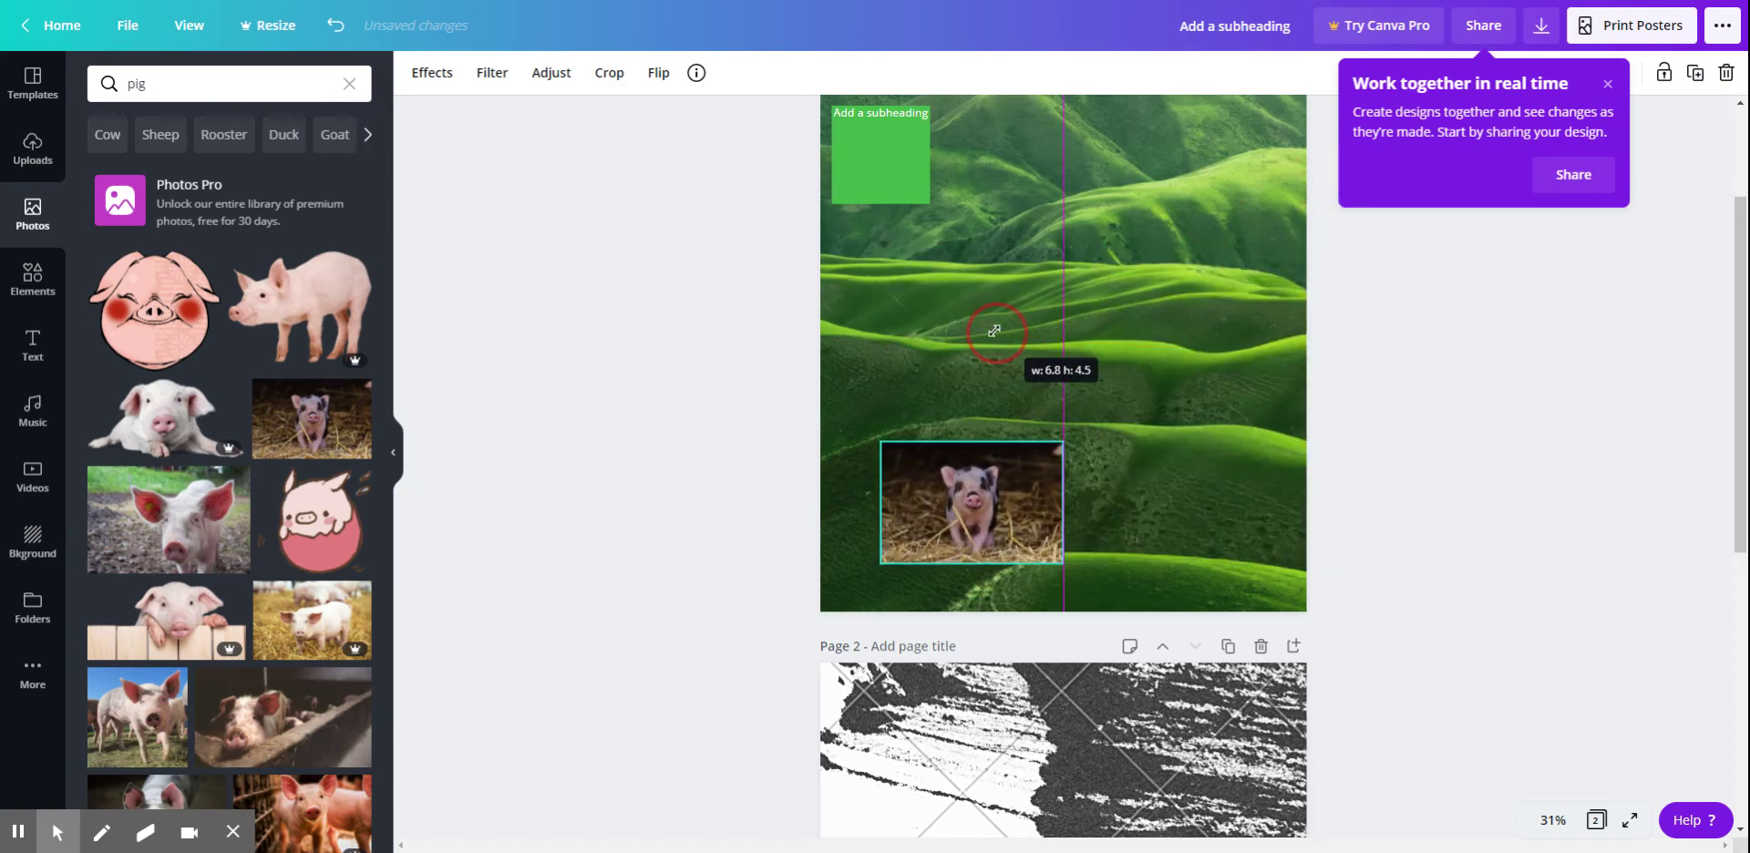
drag(969, 490, 908, 377)
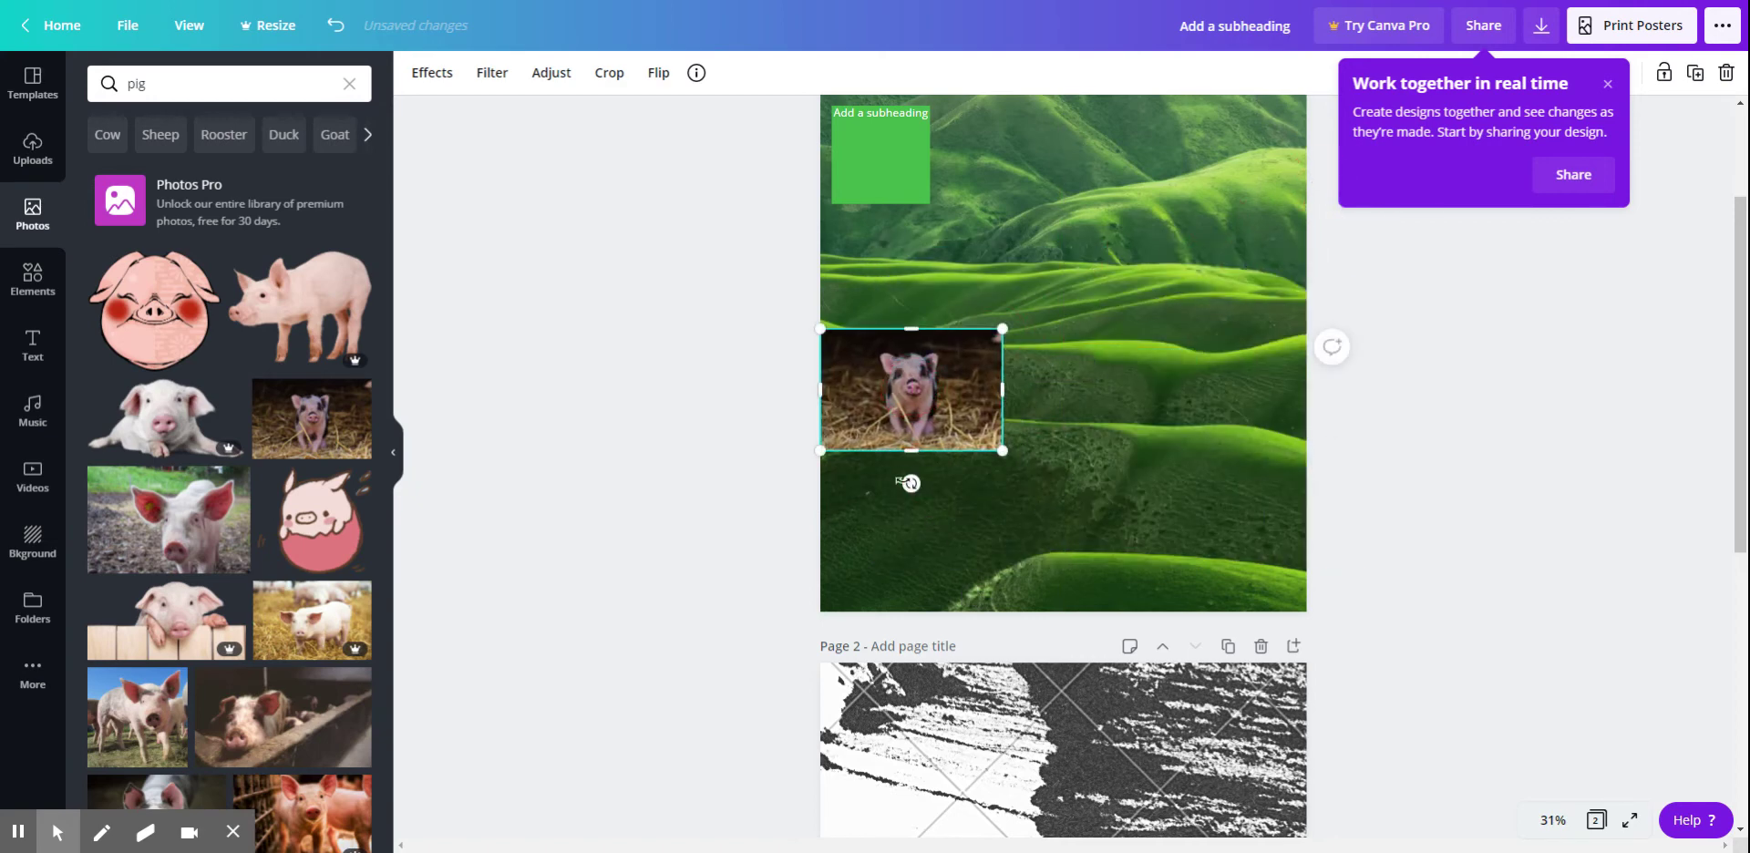
drag(911, 483, 1102, 449)
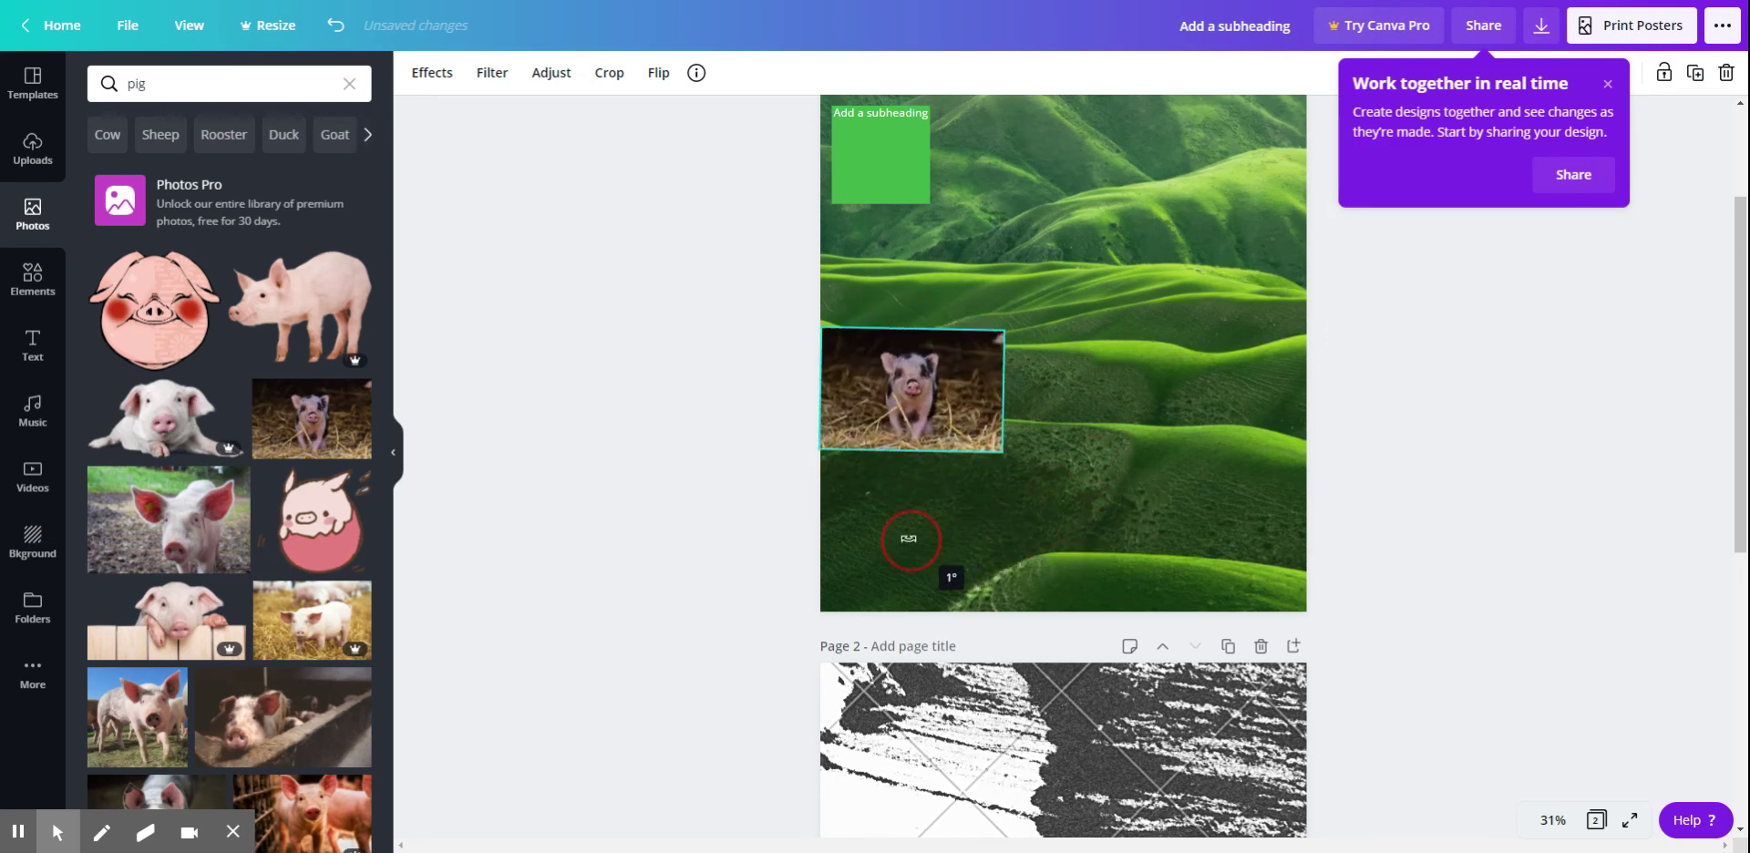
drag(1102, 449, 868, 534)
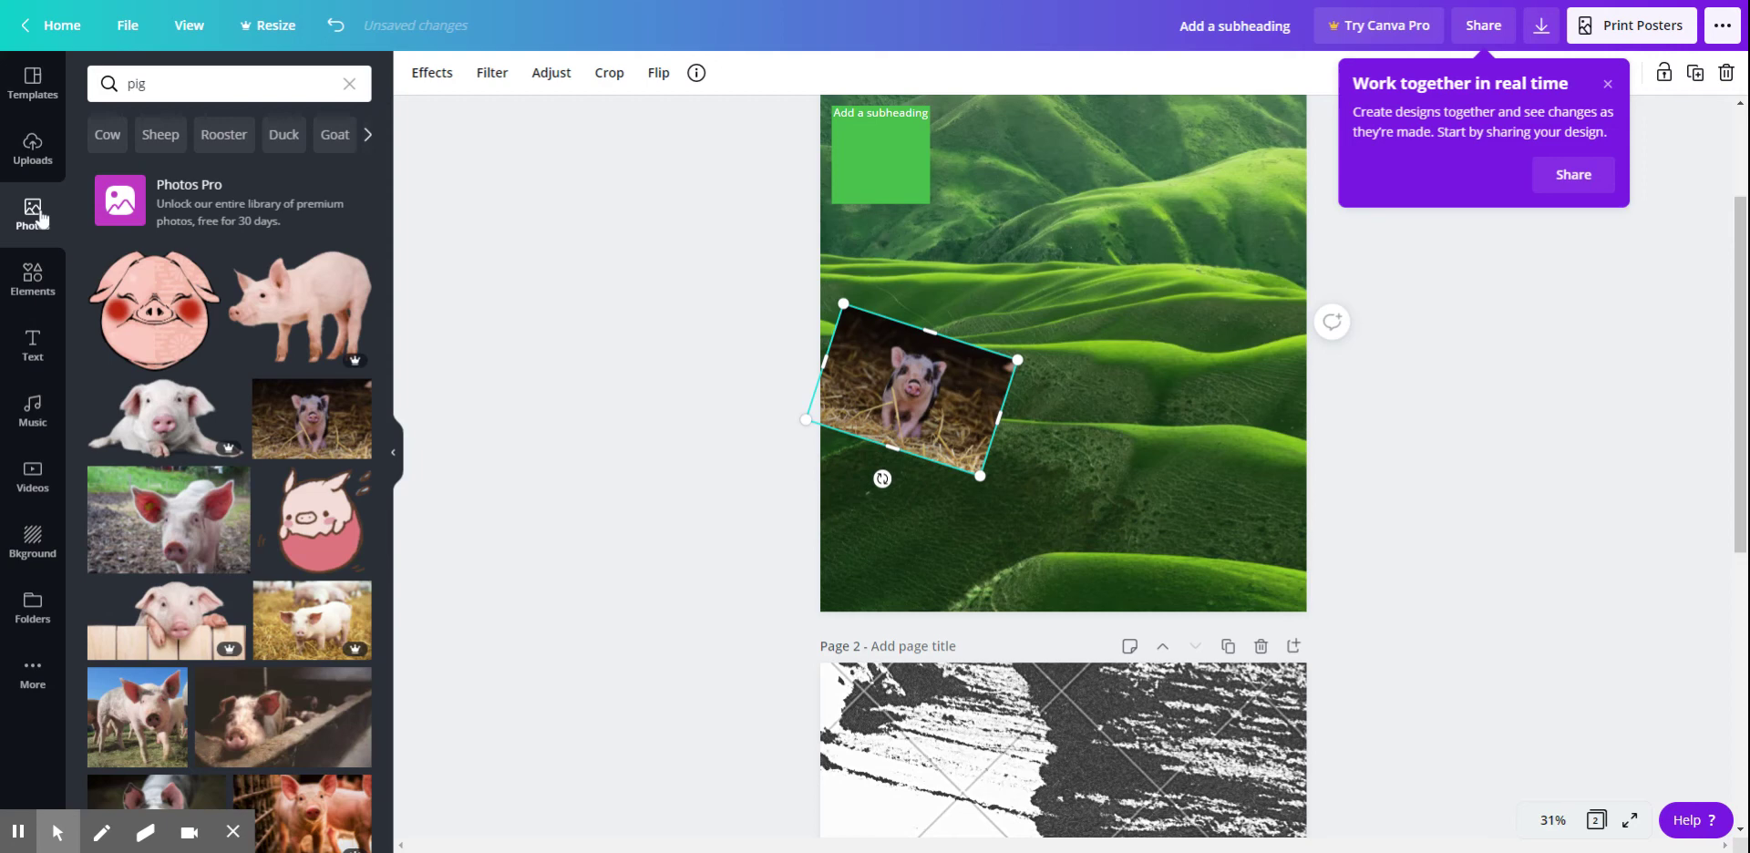
Clear the searches and browse the Elements library down to Handdrawn Animals.
click(349, 84)
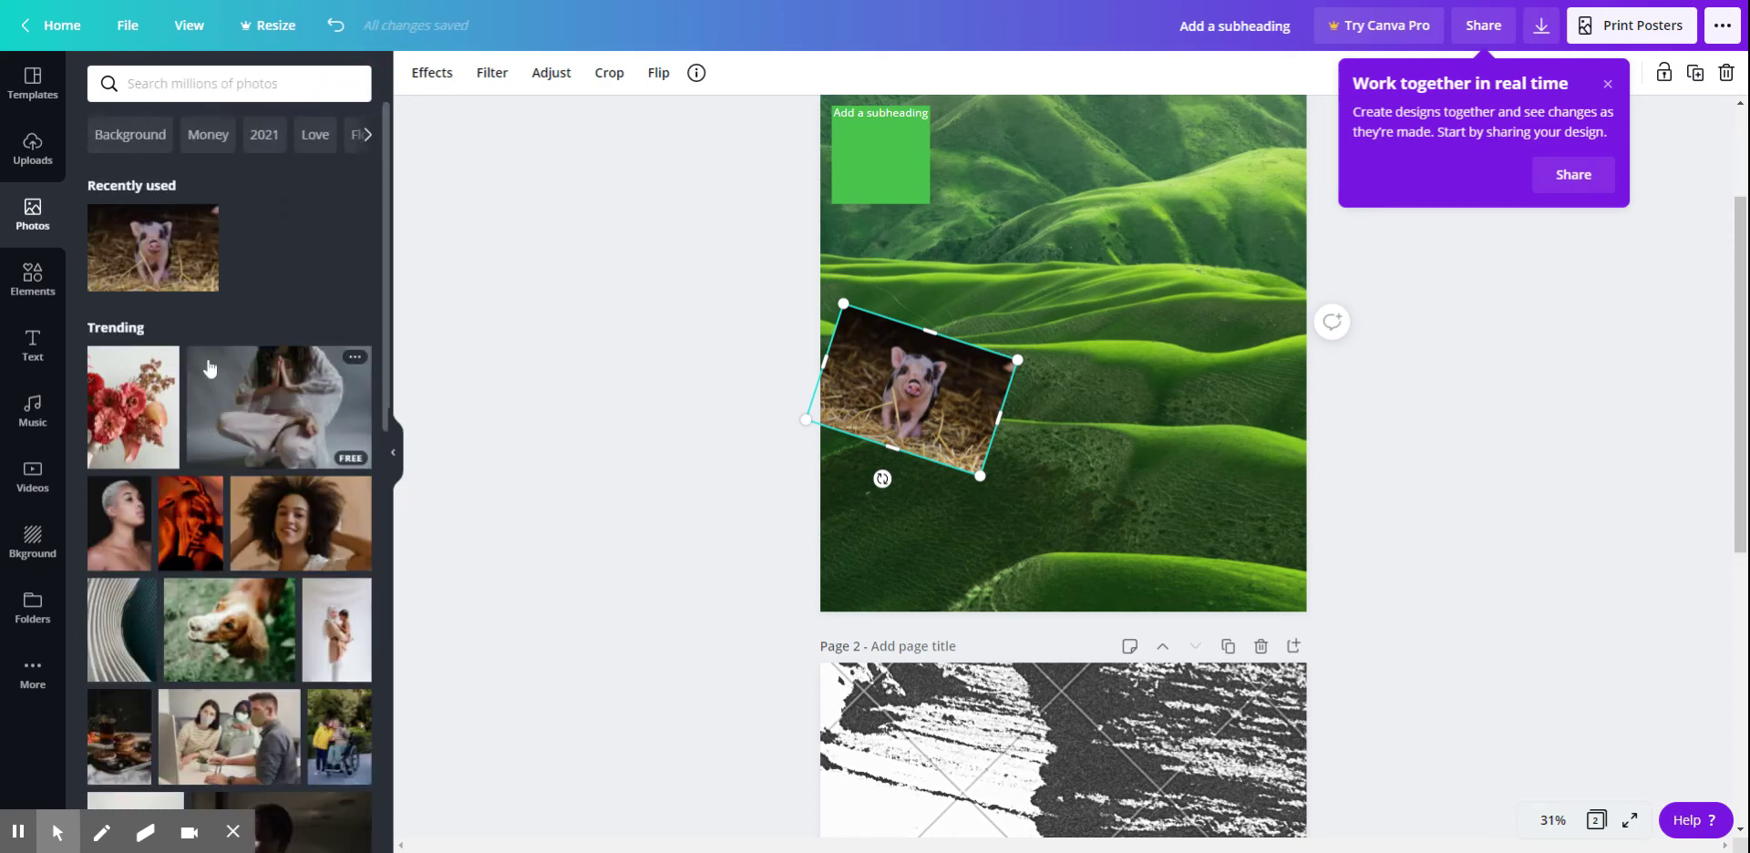
scroll(207, 364, down, 5)
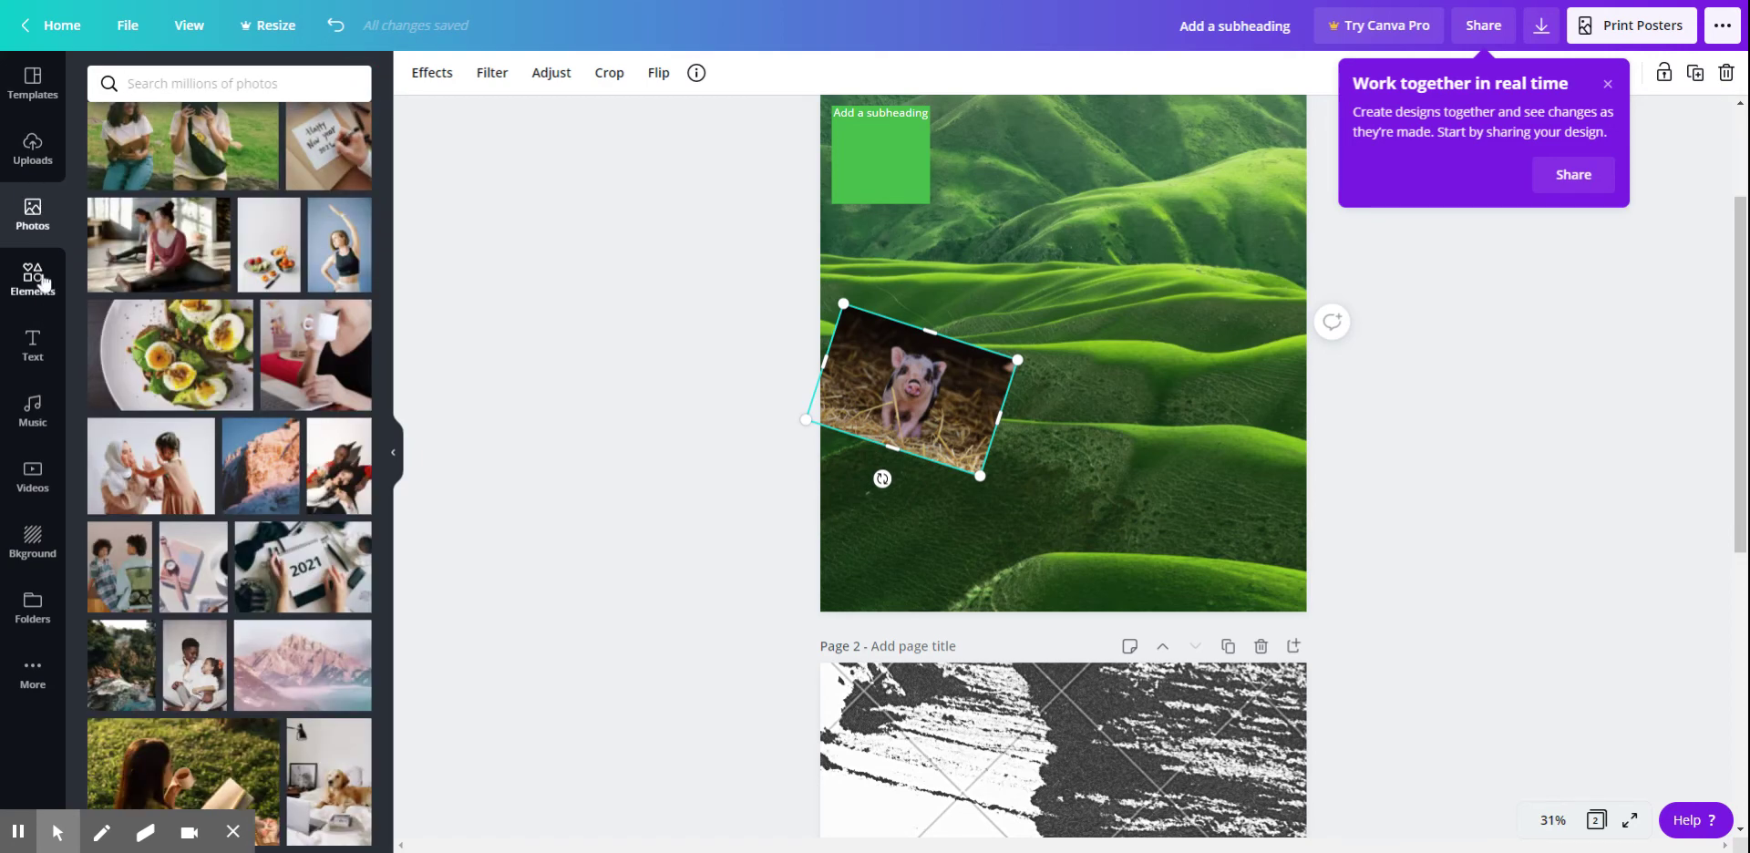
click(32, 278)
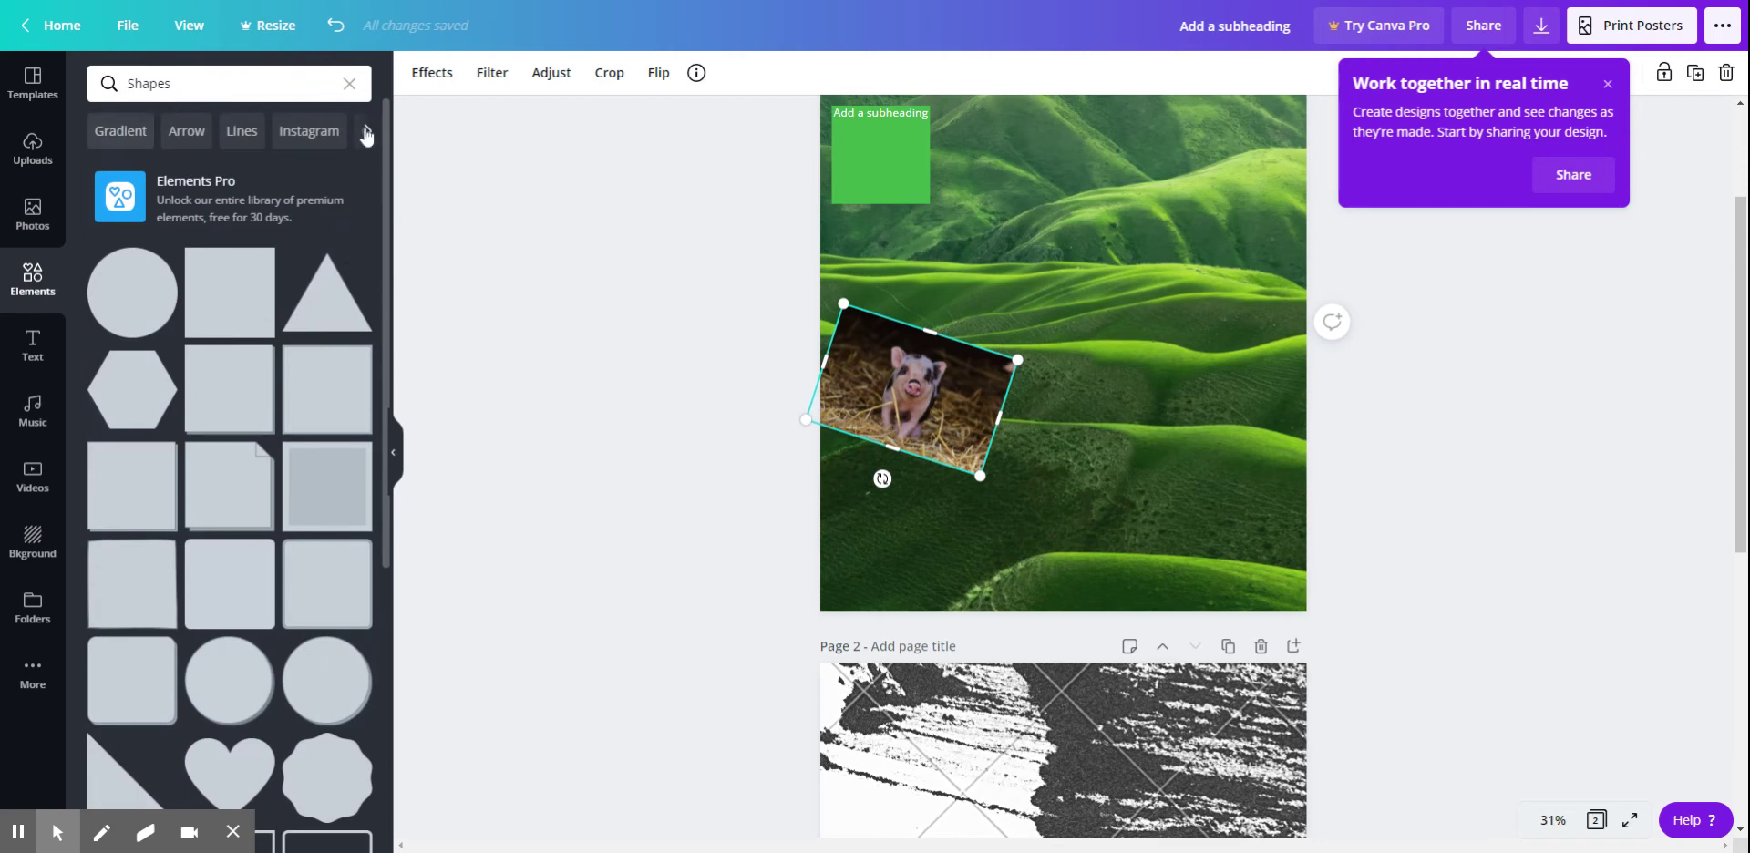
click(347, 85)
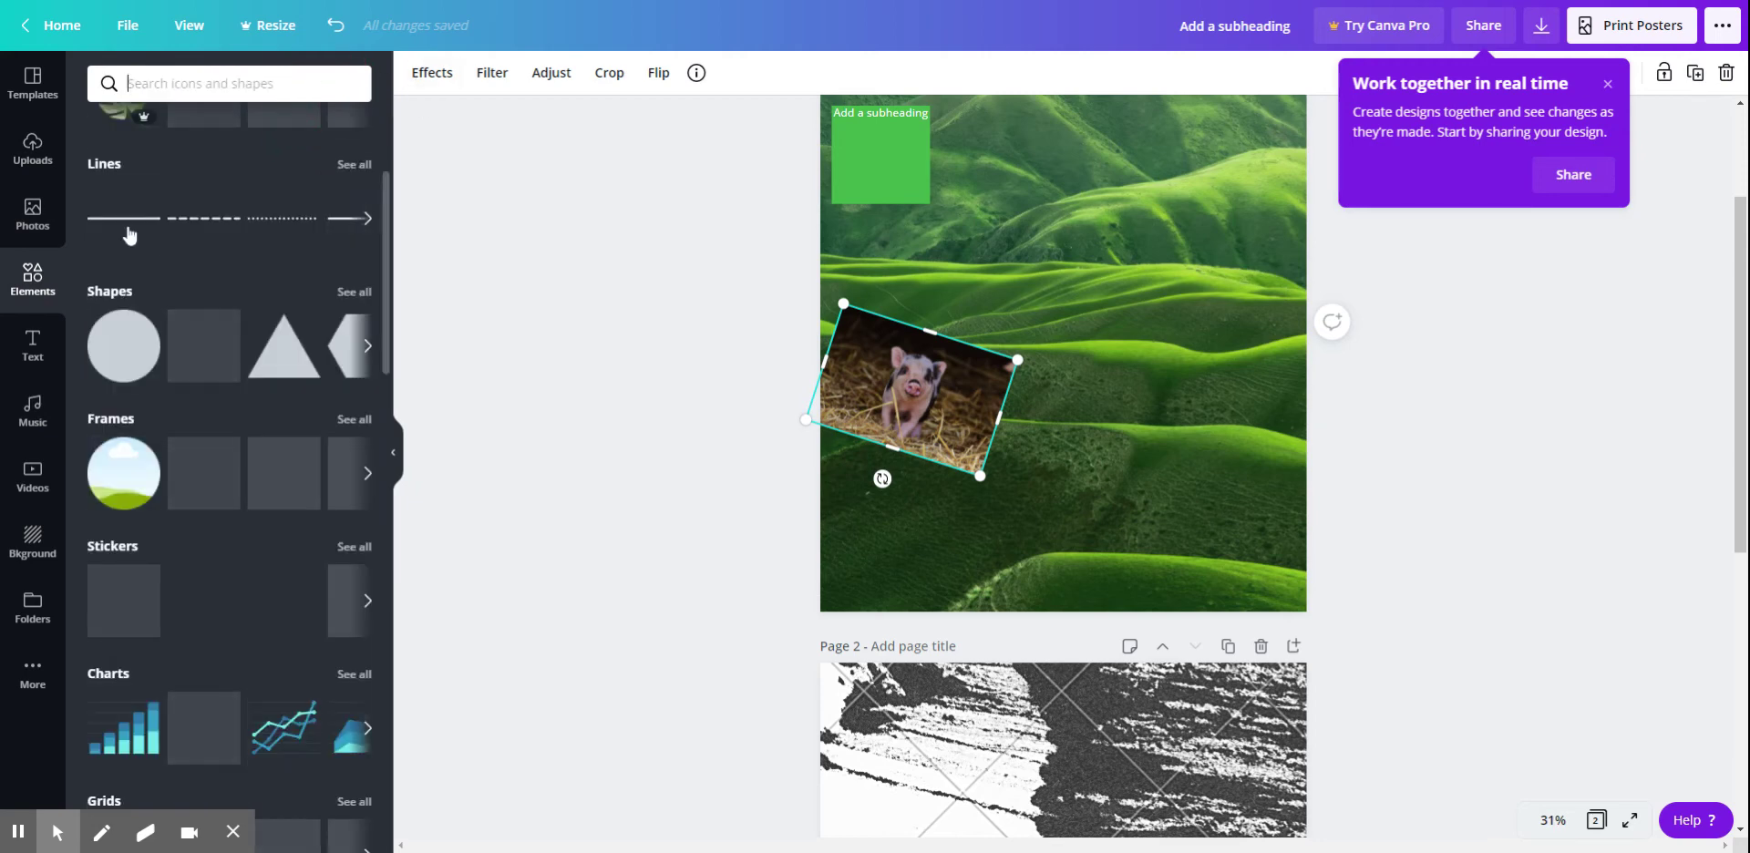
scroll(227, 410, down, 8)
scroll(228, 411, down, 1)
scroll(228, 411, down, 3)
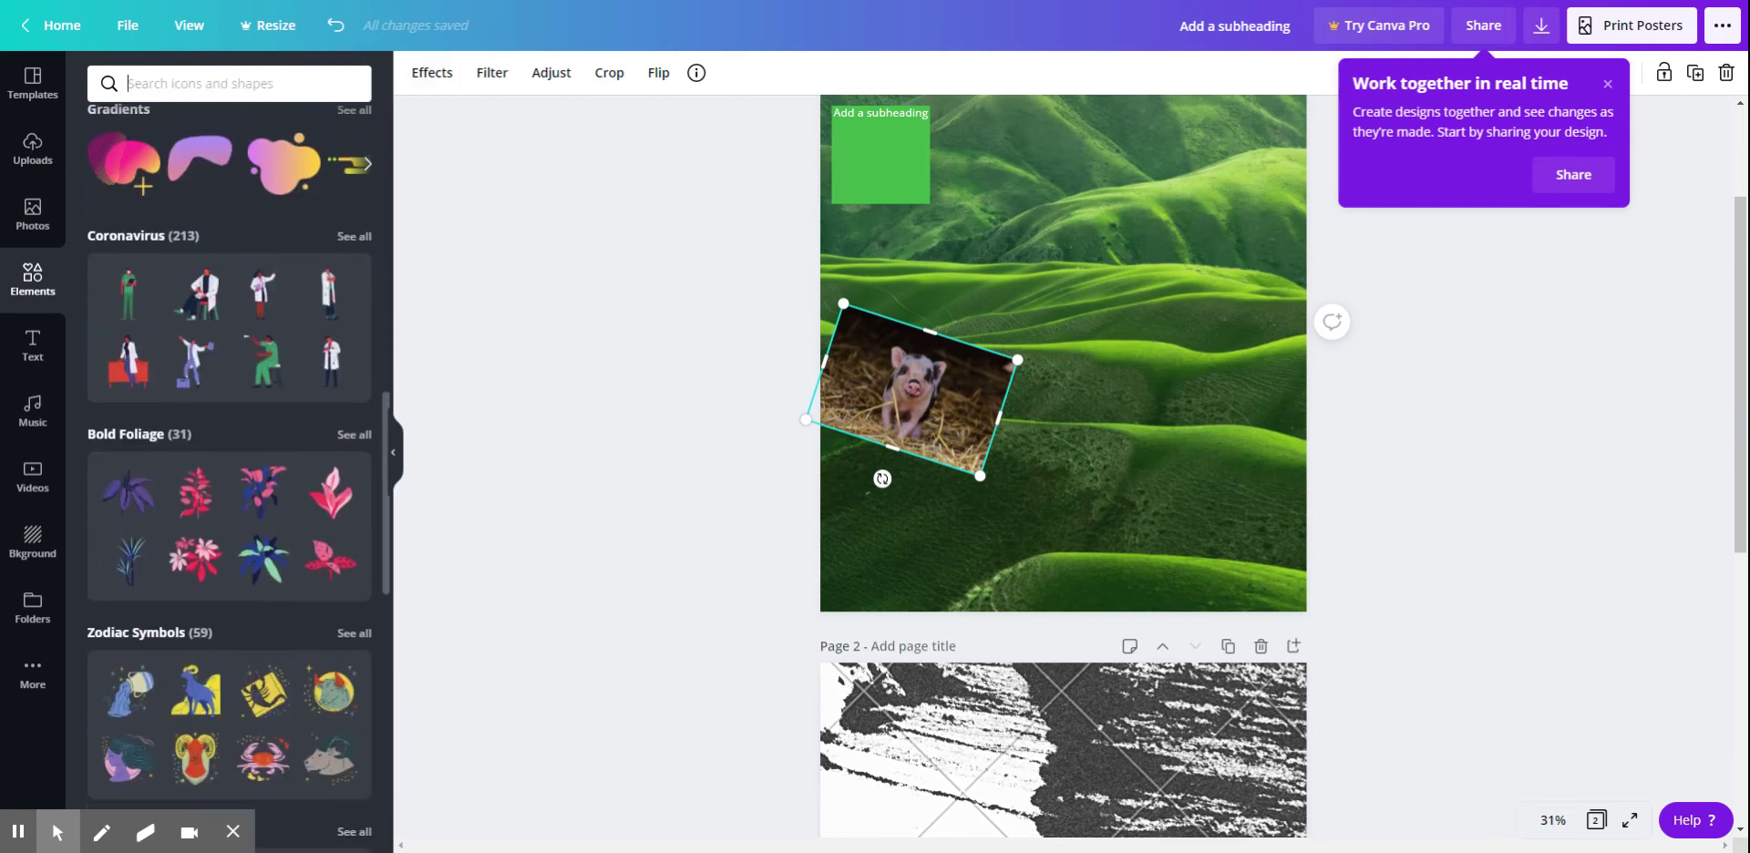
scroll(228, 410, down, 3)
scroll(224, 332, up, 2)
scroll(335, 339, up, 1)
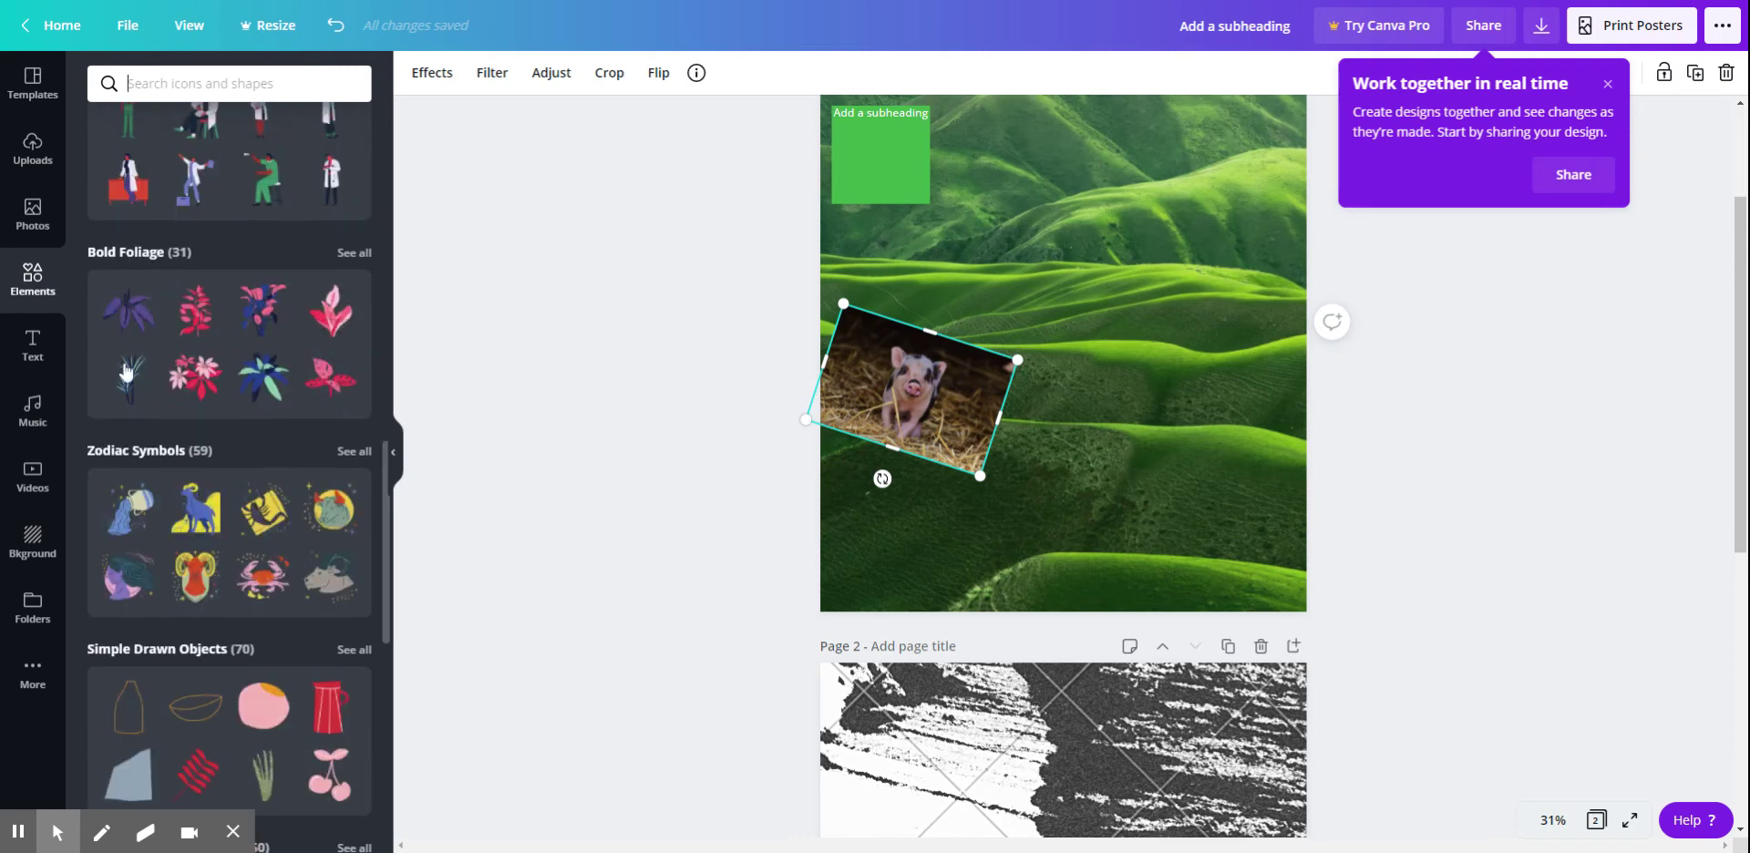
scroll(126, 371, down, 2)
scroll(197, 354, down, 3)
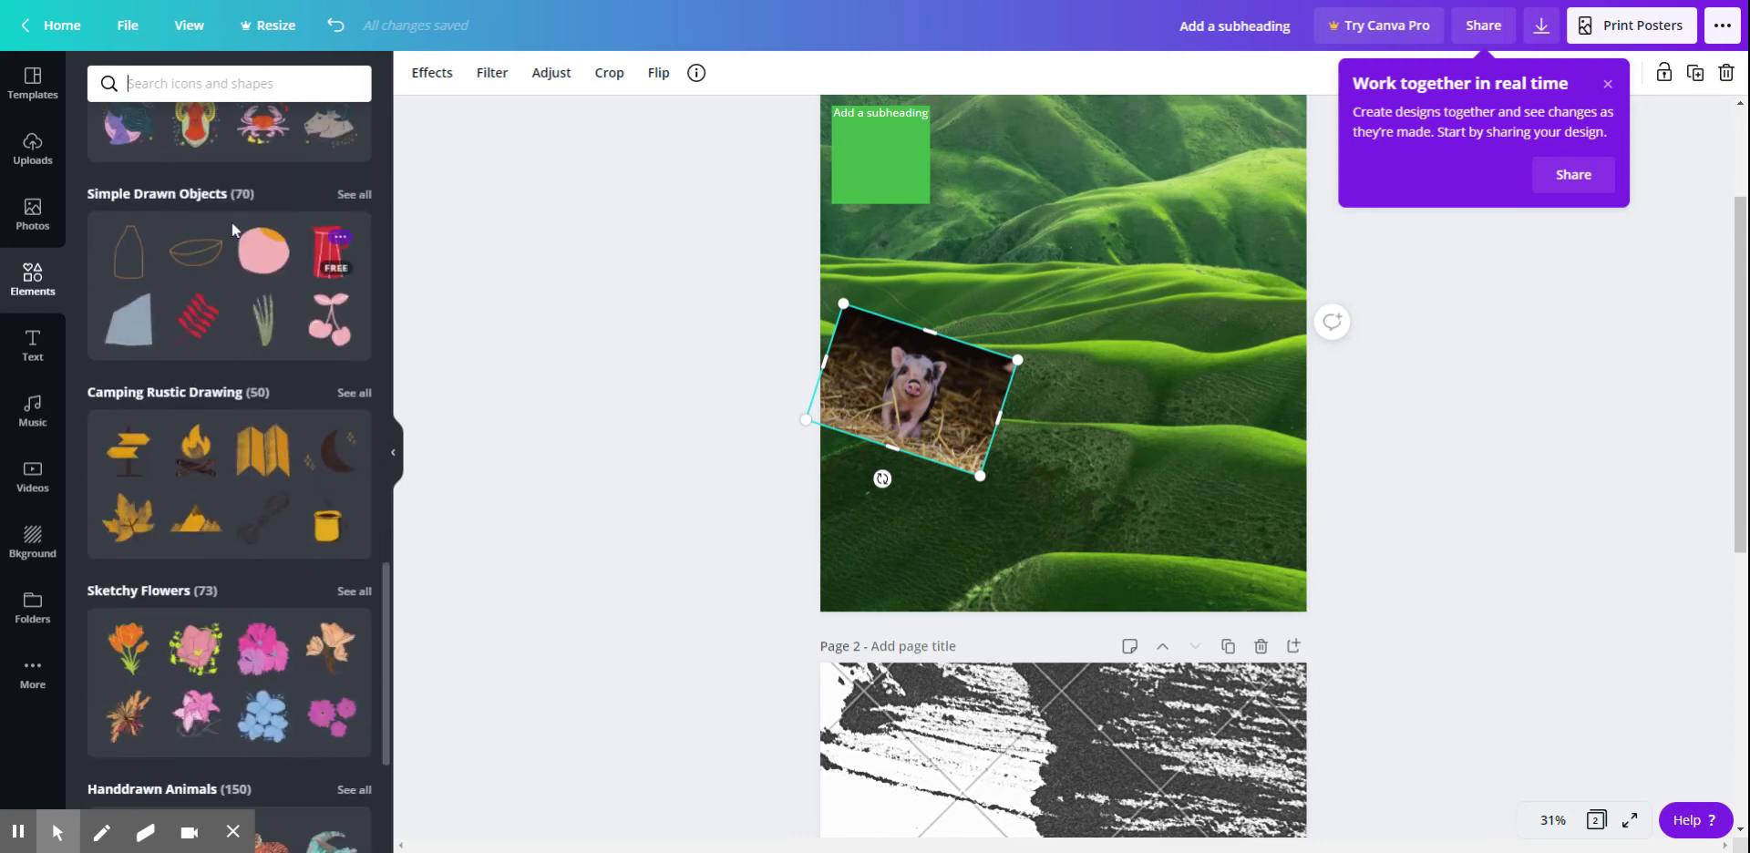
scroll(162, 362, down, 3)
scroll(153, 359, down, 1)
scroll(140, 346, down, 1)
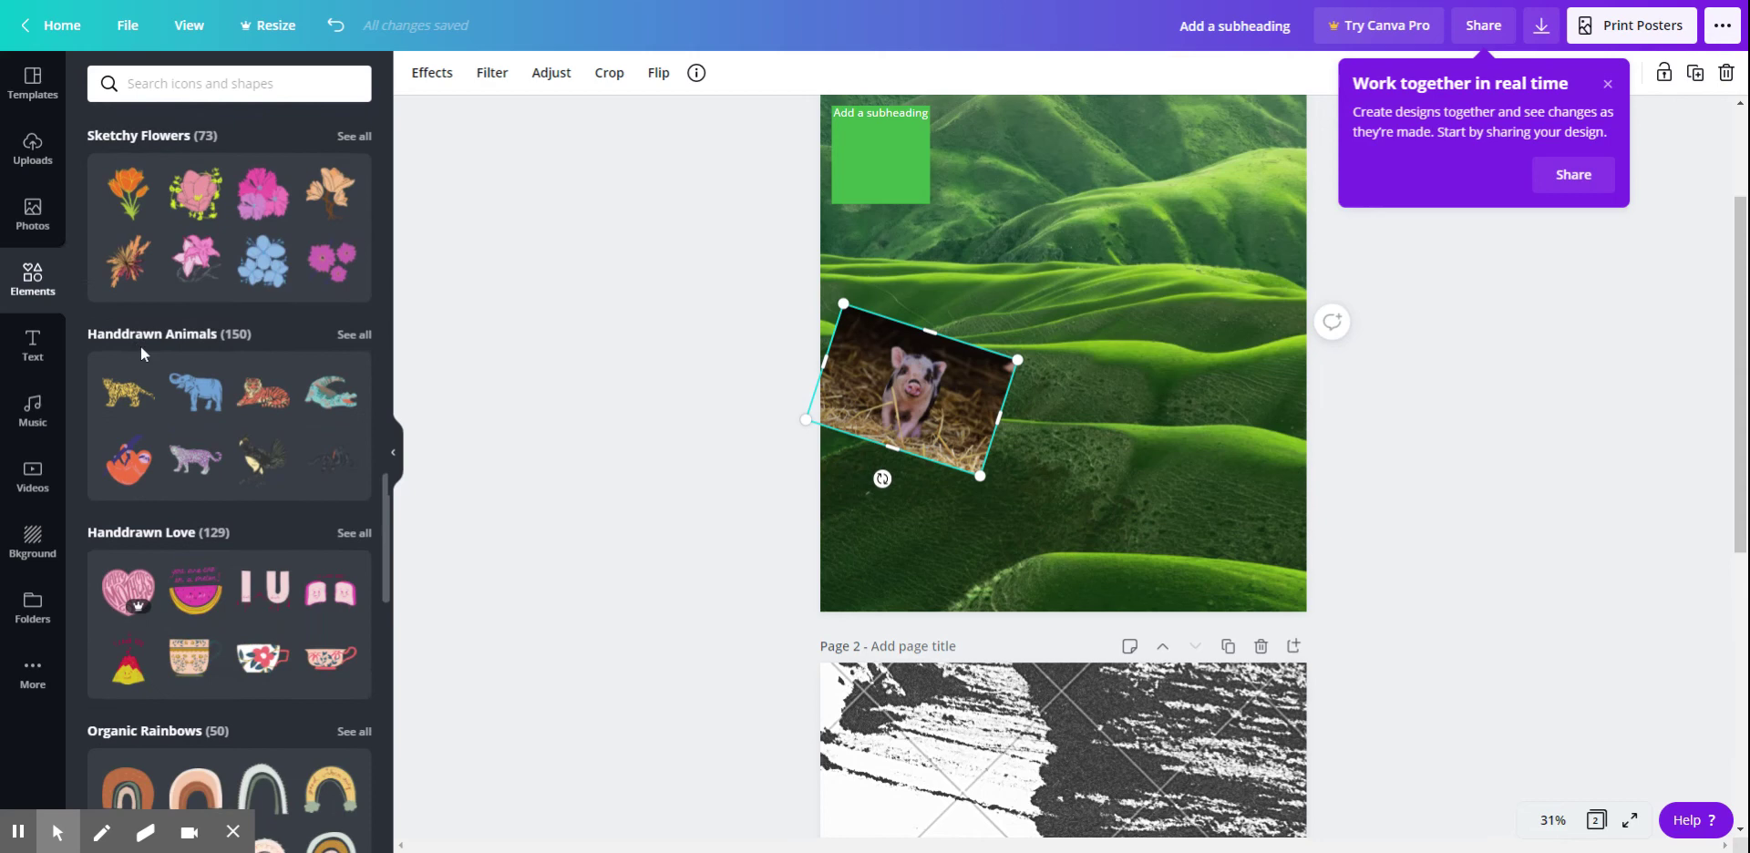
Add the hand-drawn Komodo dragon element and move it toward page 1's upper right.
click(348, 336)
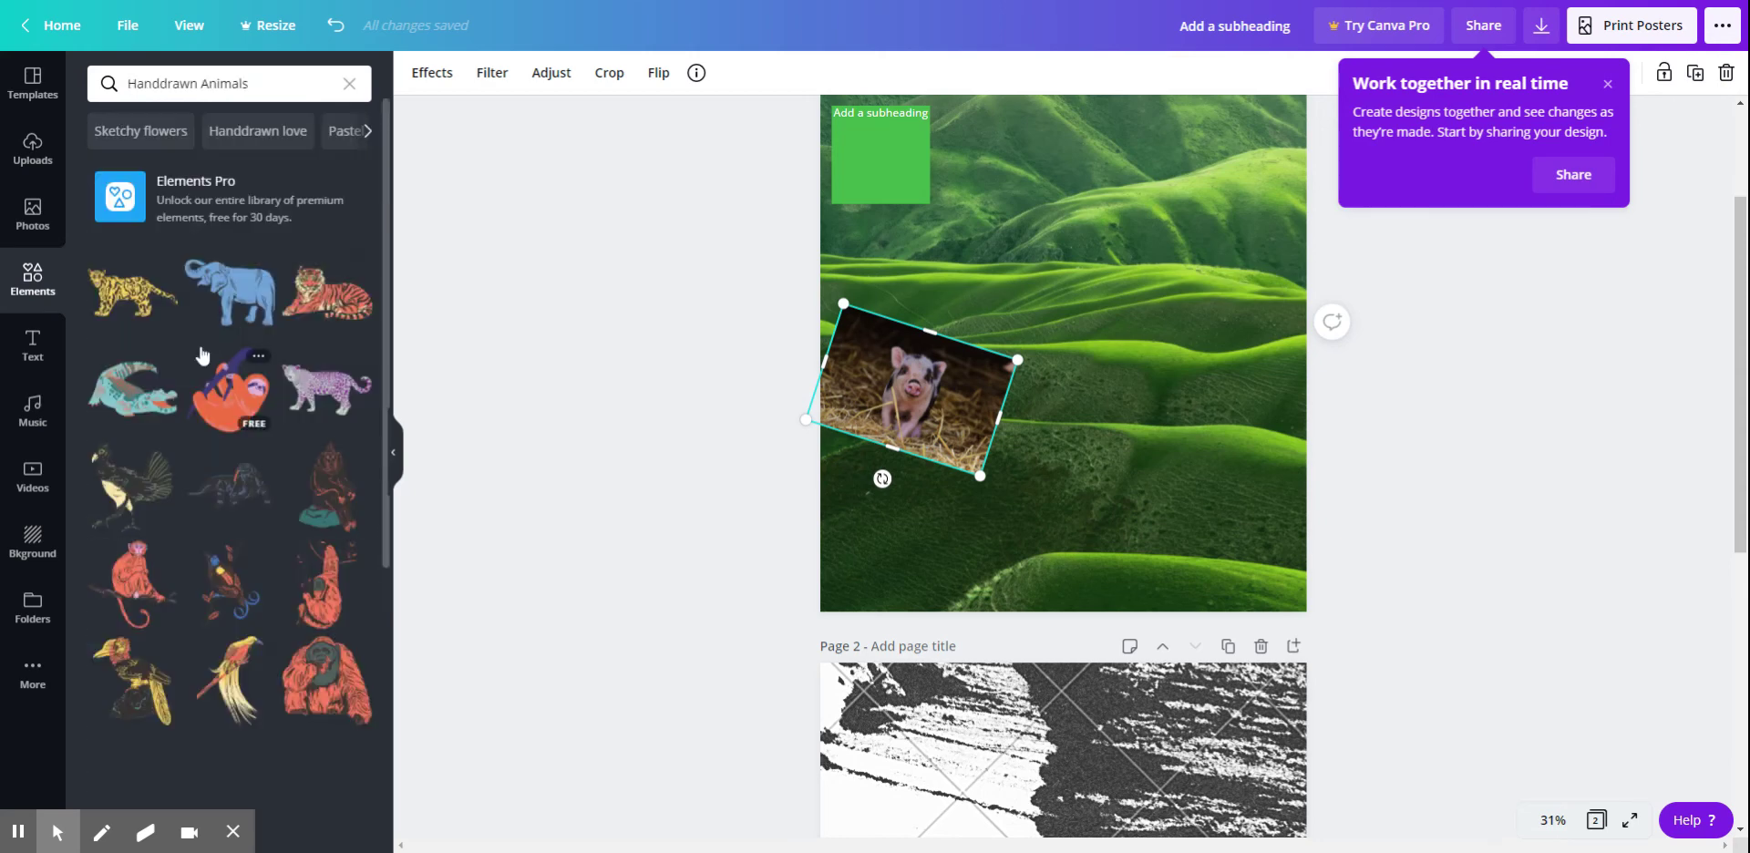
scroll(204, 357, down, 5)
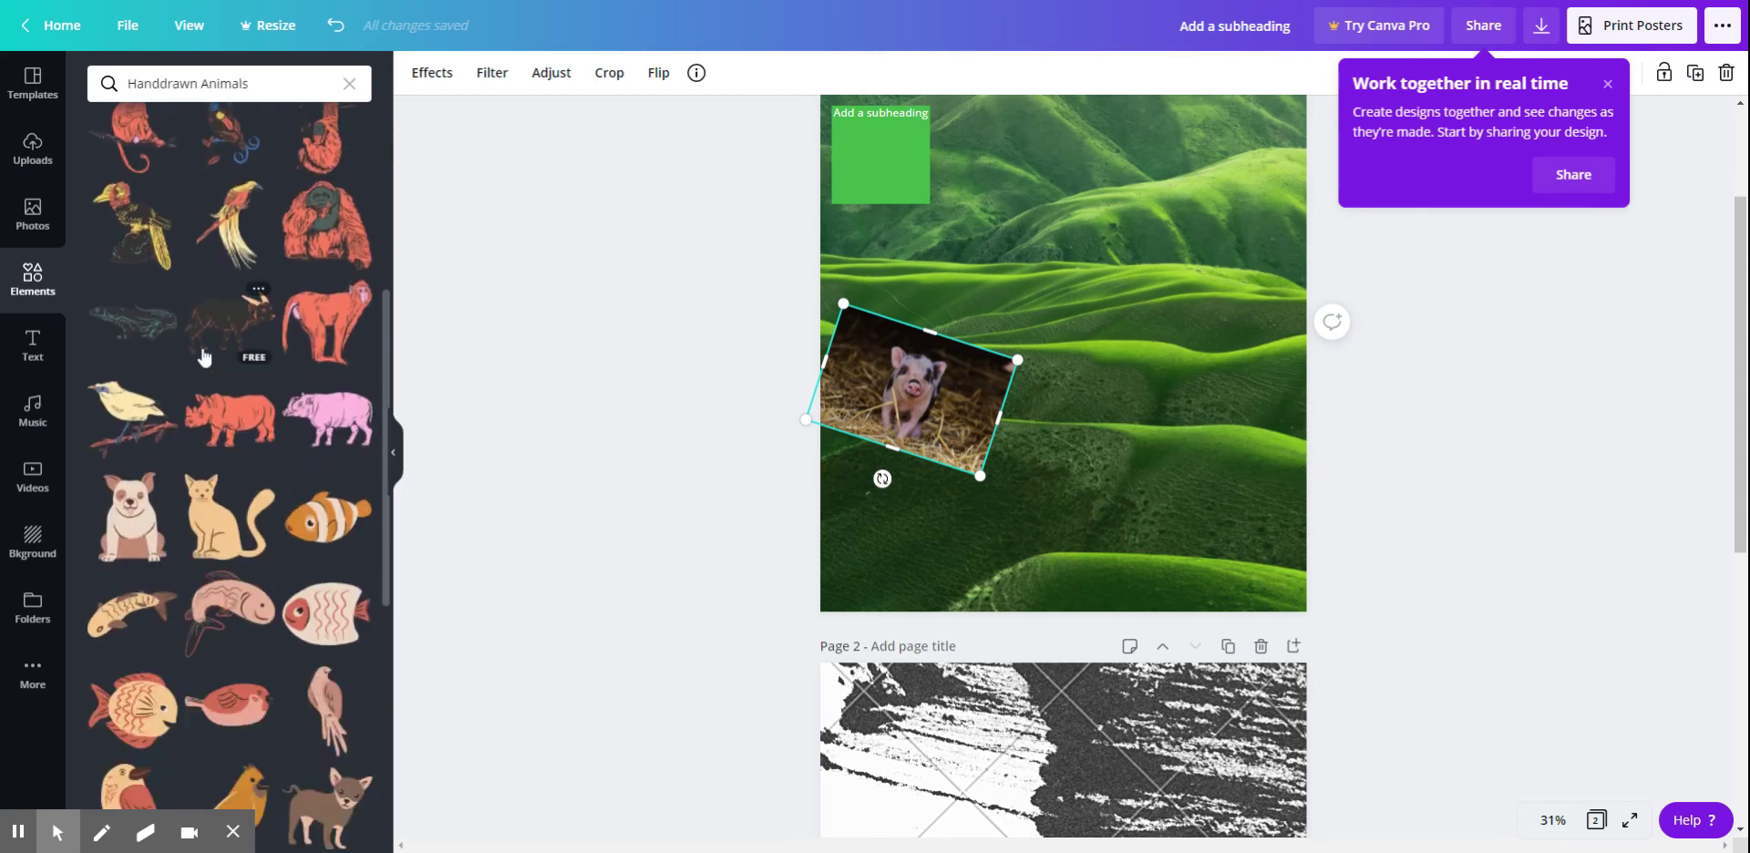
scroll(132, 348, up, 5)
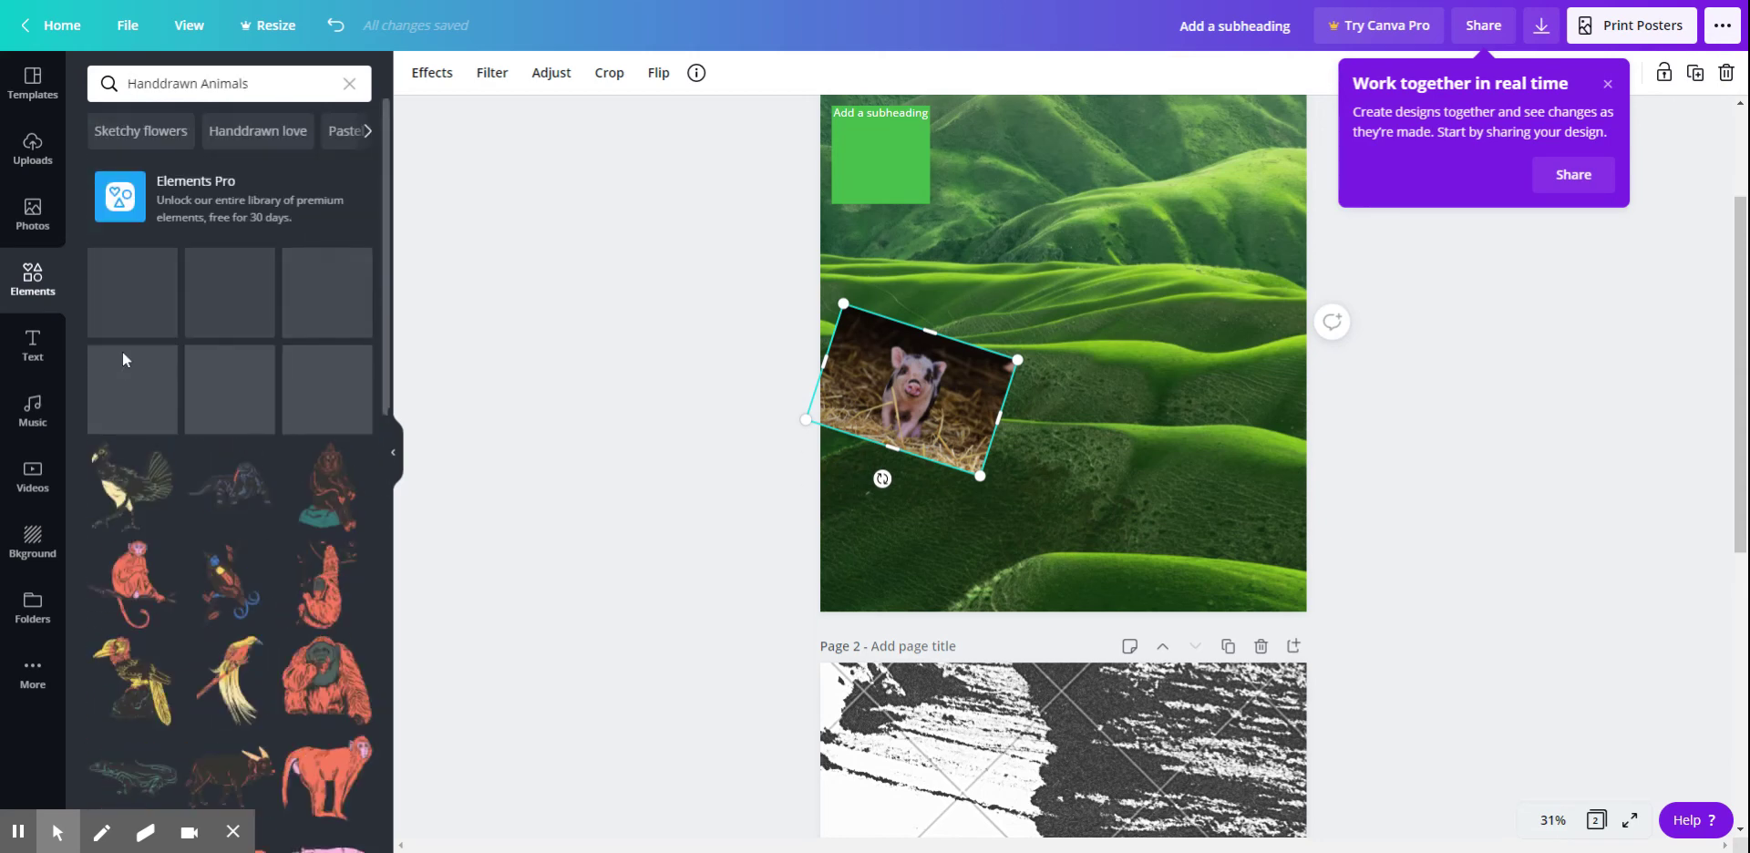
click(228, 488)
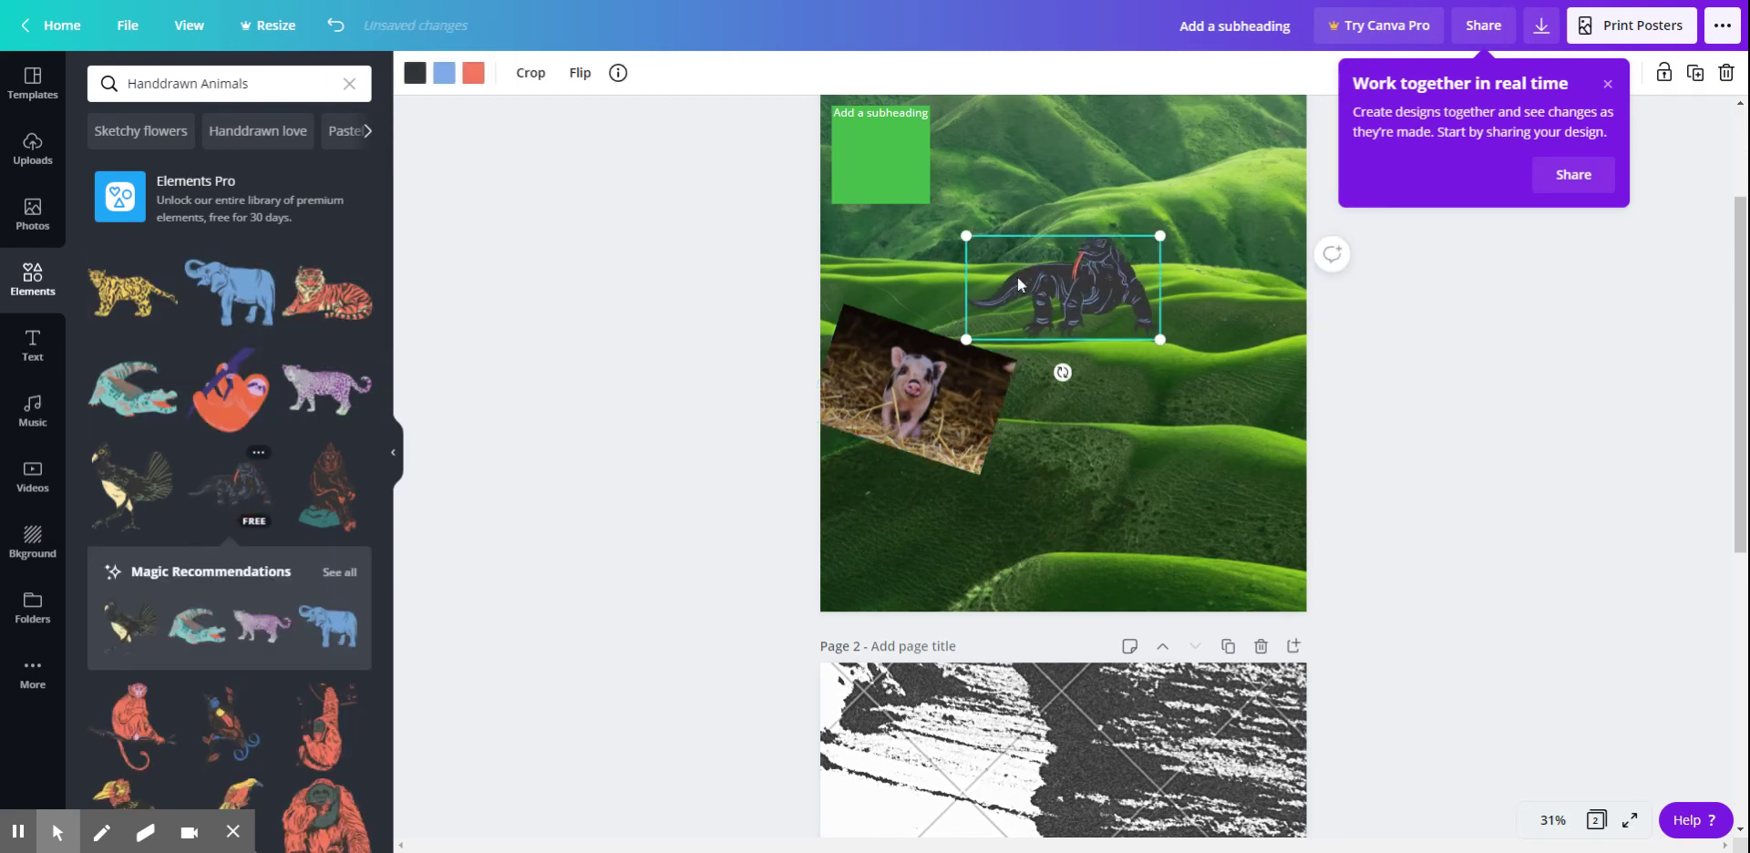
drag(1100, 265, 1176, 197)
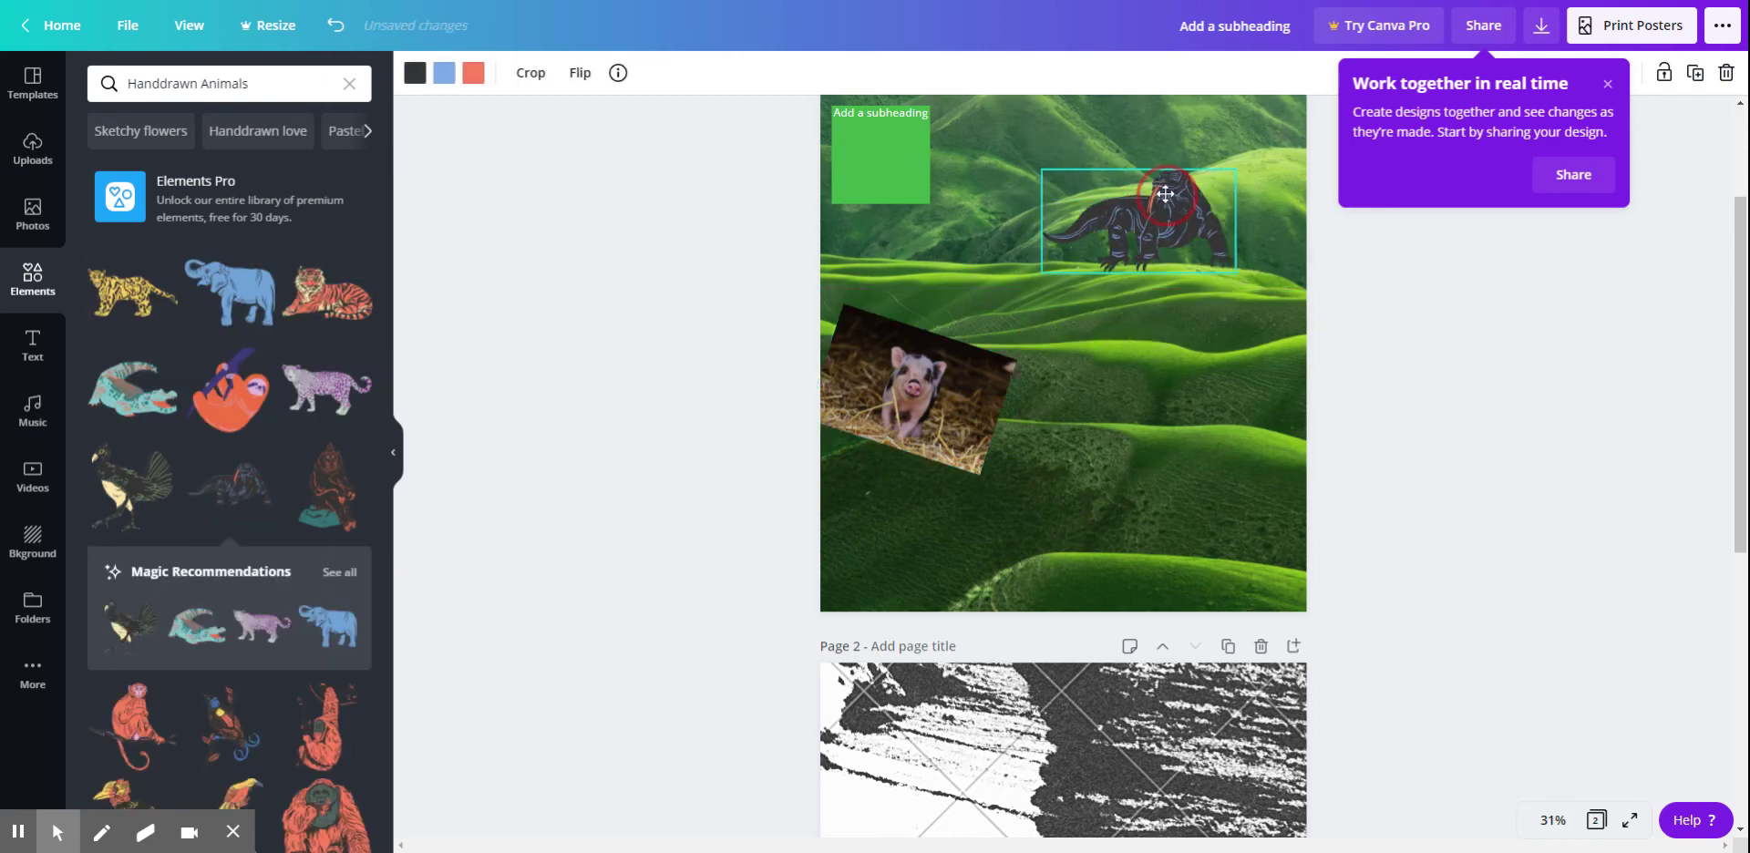
click(22, 356)
Open the YouTube app from the Apps list.
click(33, 412)
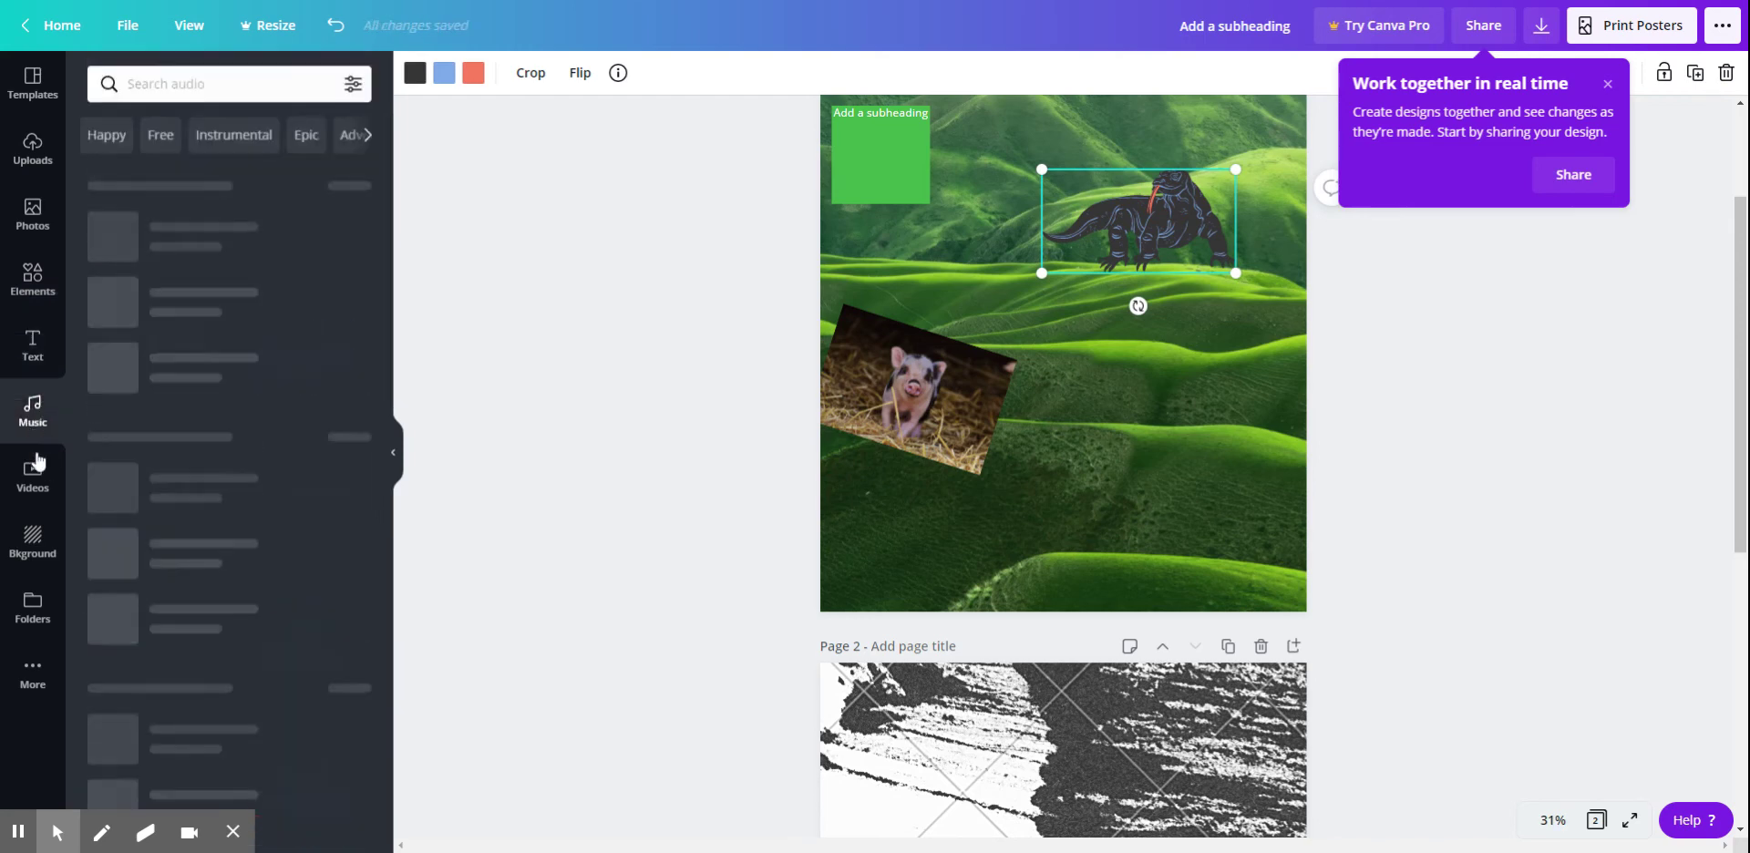
click(33, 675)
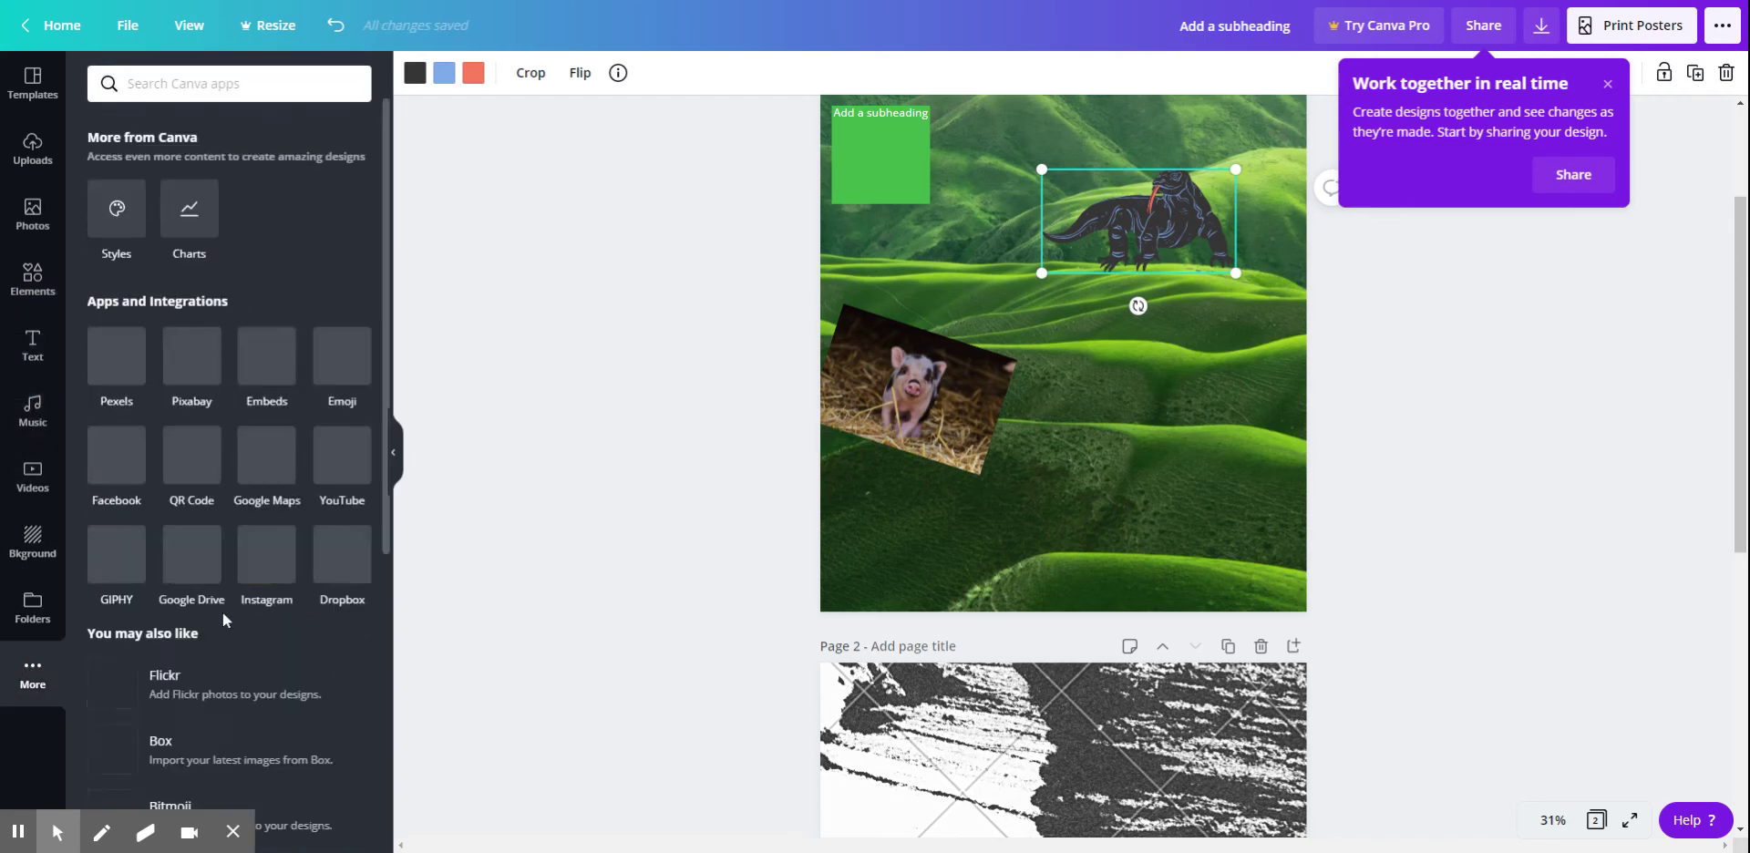
scroll(212, 618, down, 1)
scroll(212, 618, down, 3)
scroll(212, 618, up, 4)
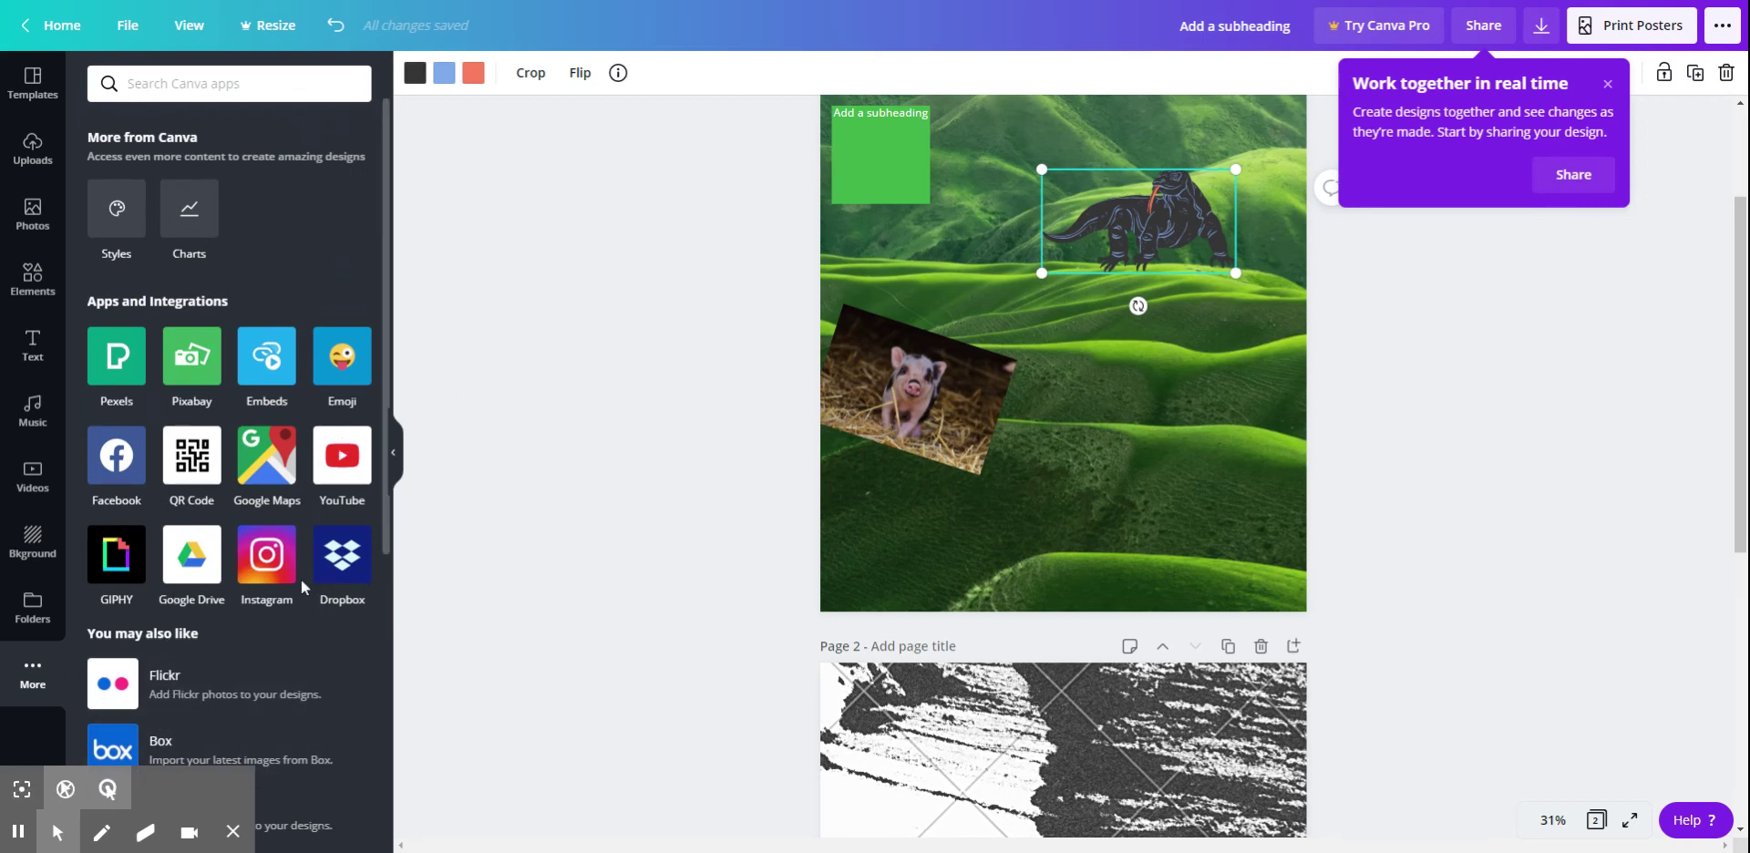
click(357, 468)
Search YouTube for 'devil went down to georgia'.
click(193, 96)
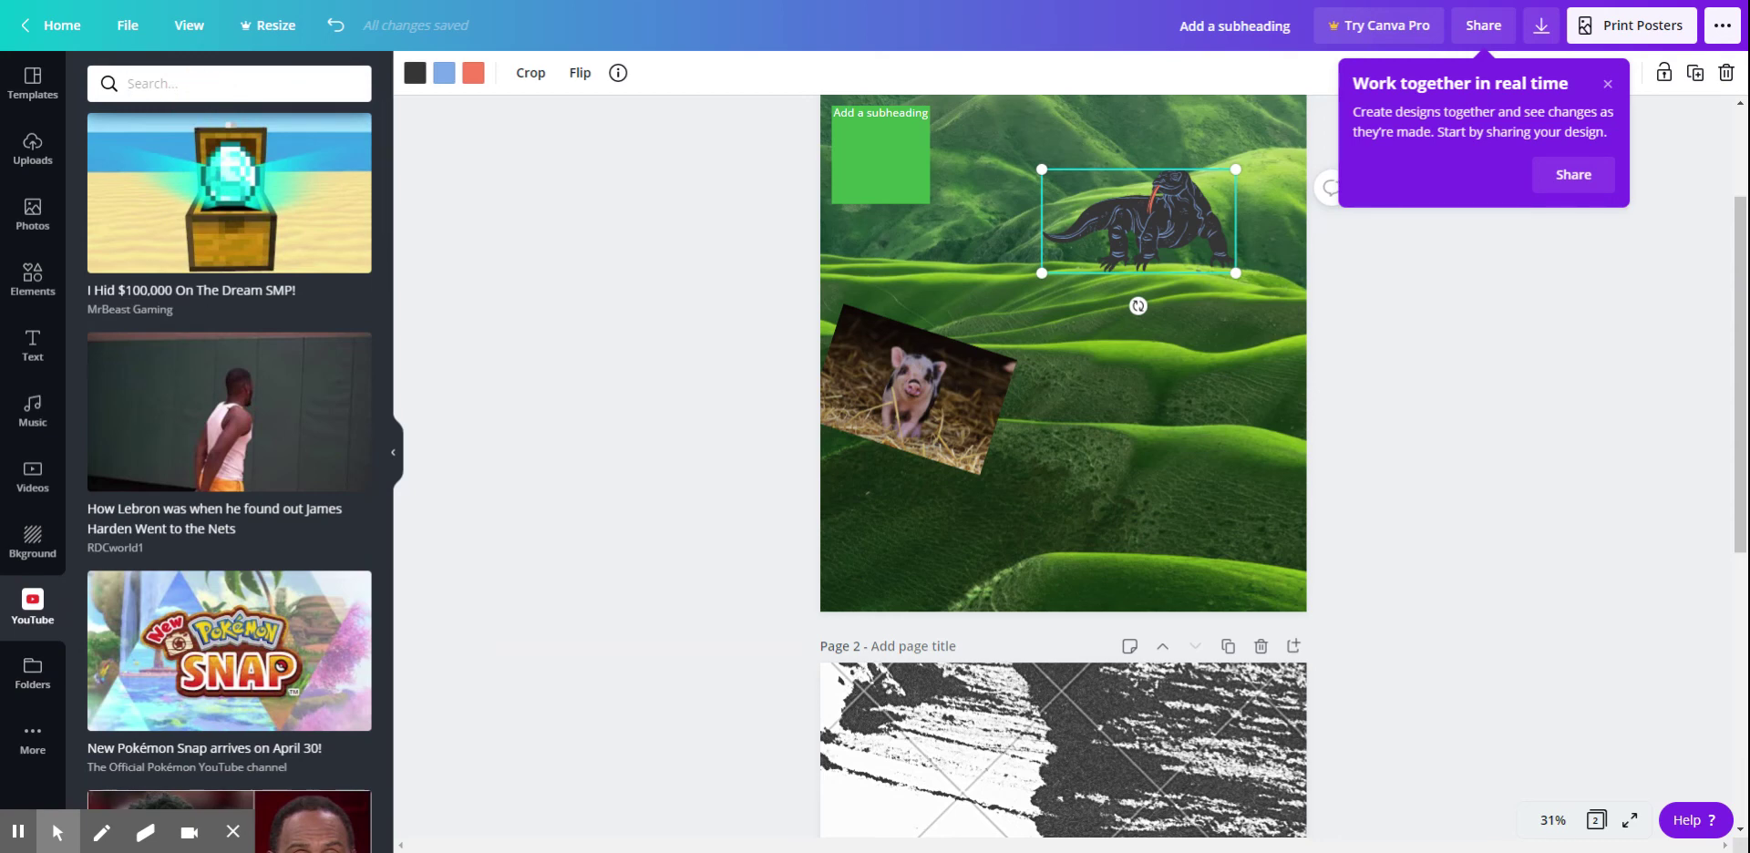
text(devil went down t)
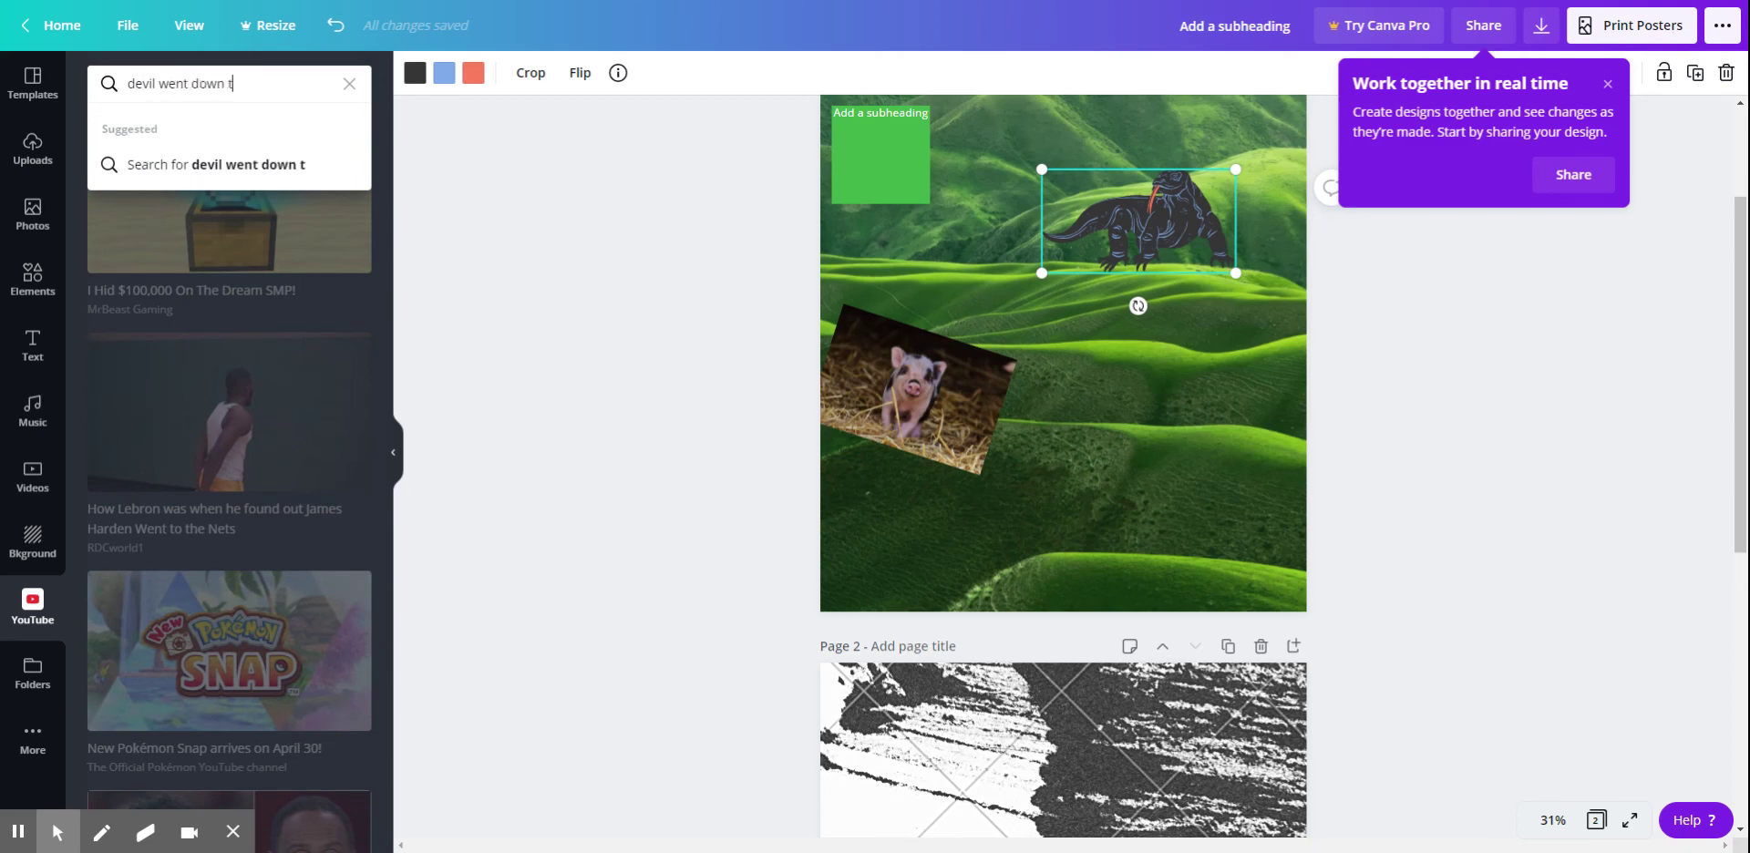
text(o georgia)
key(Return)
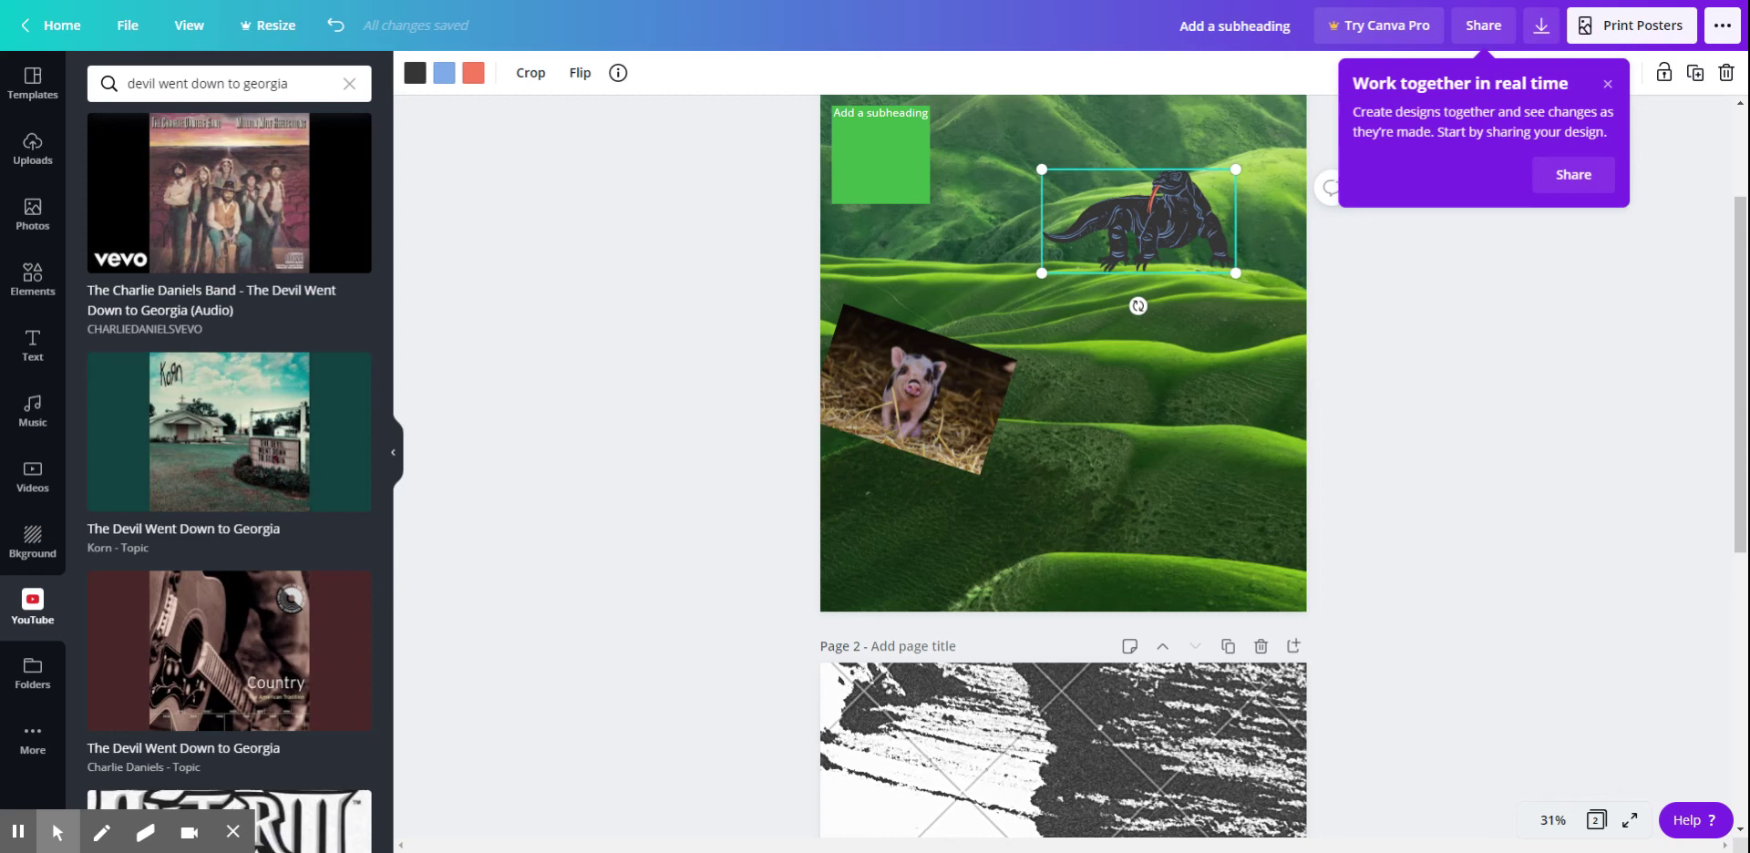
scroll(316, 755, down, 3)
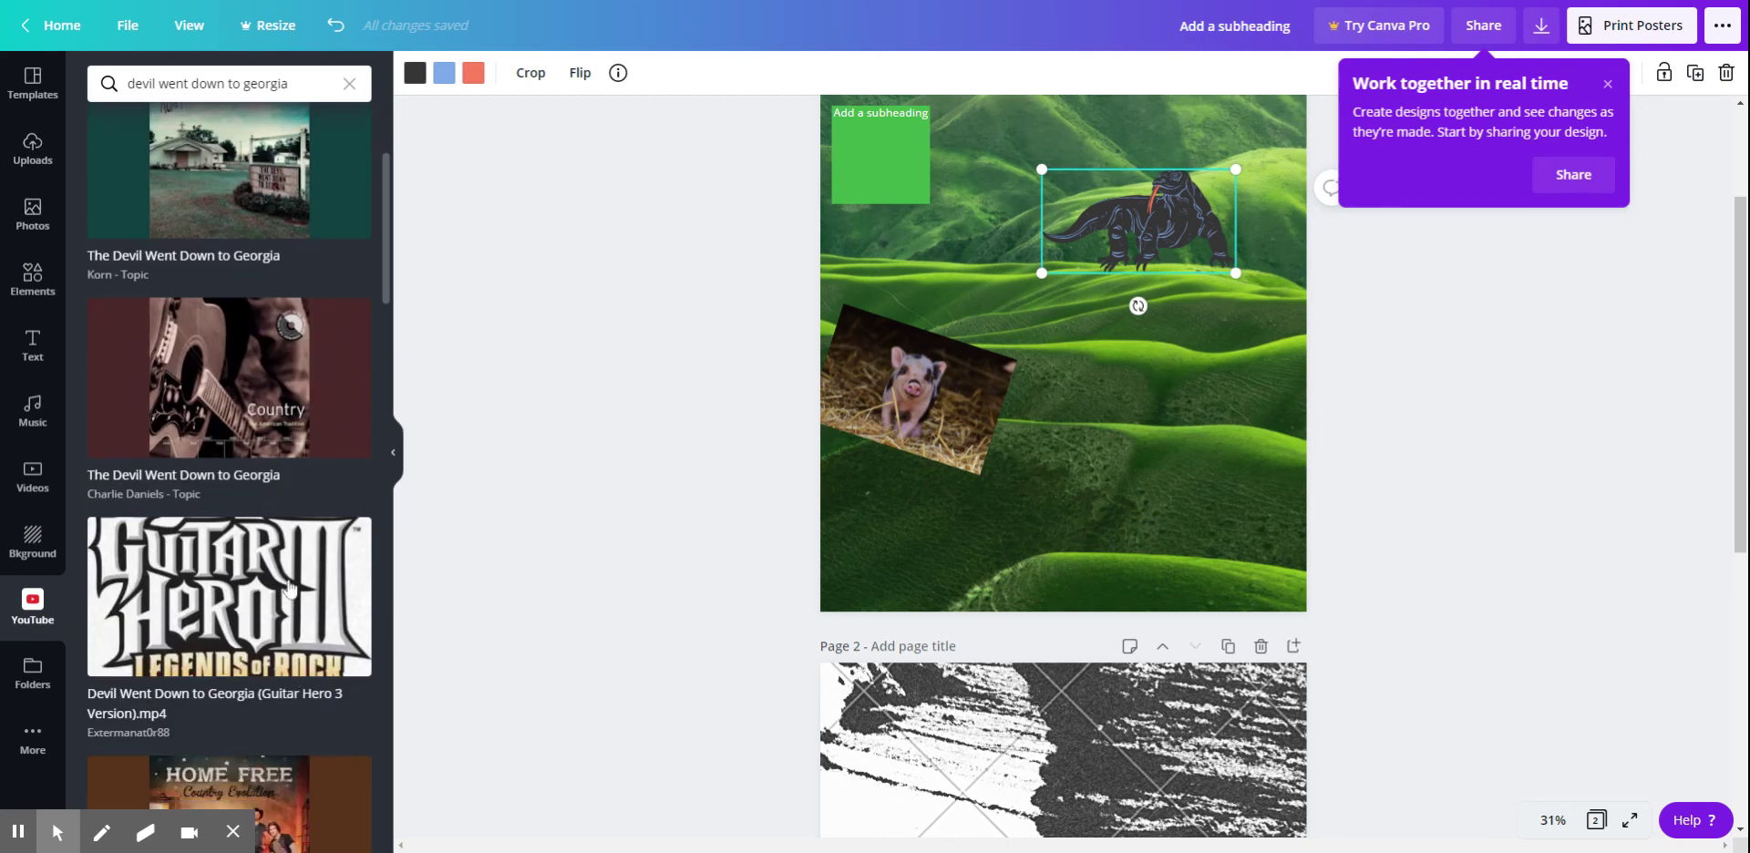
scroll(289, 588, up, 3)
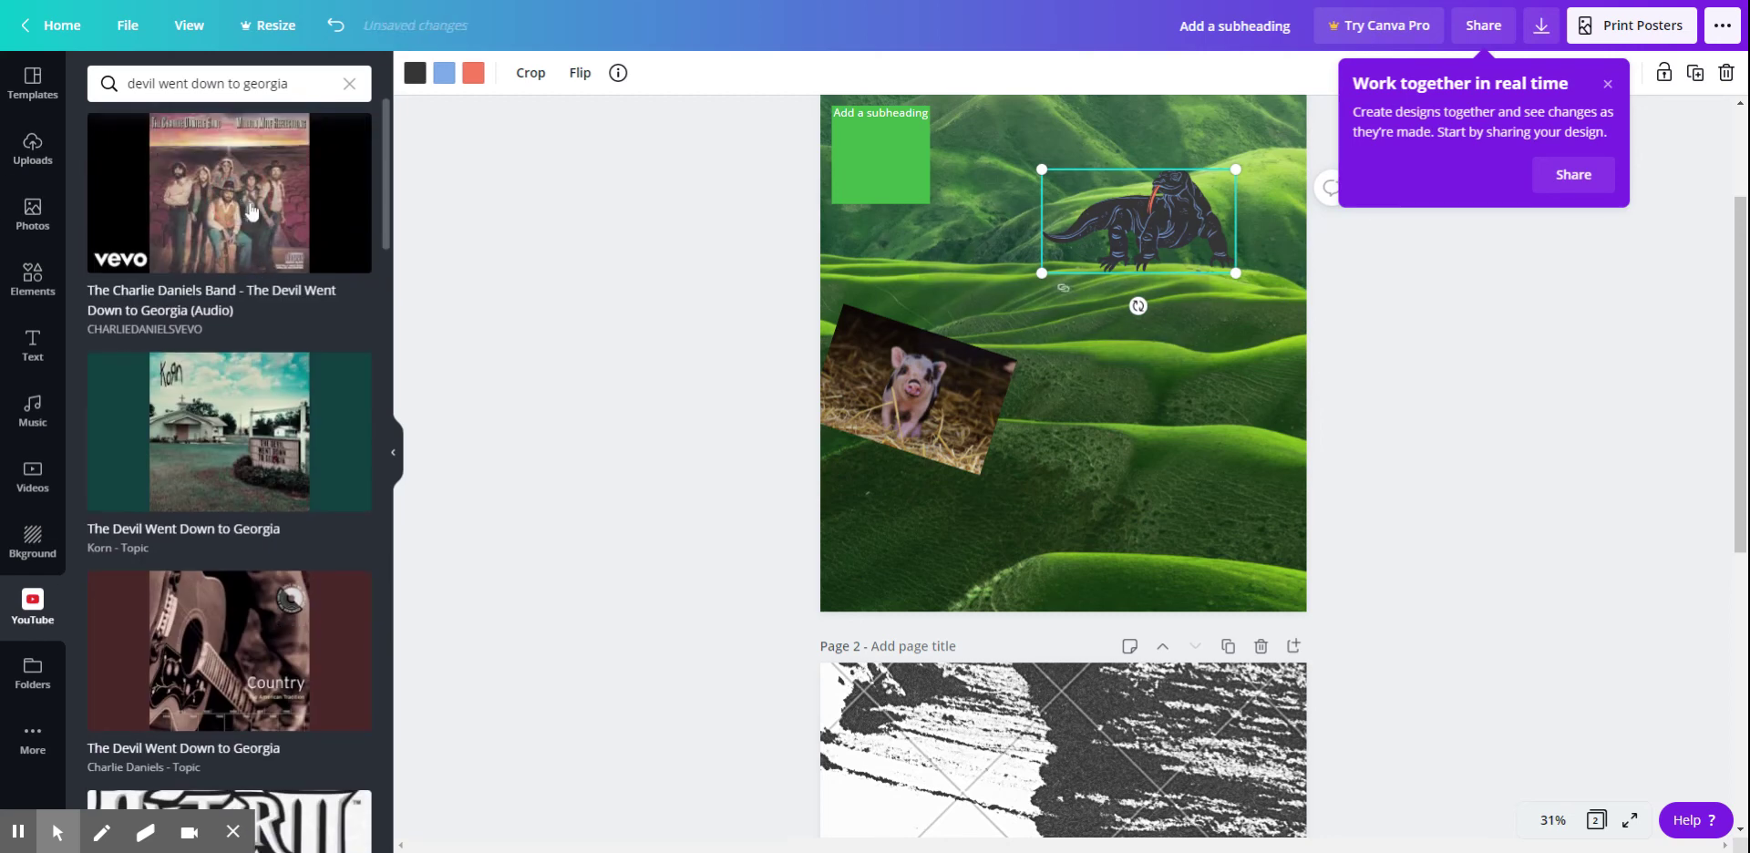
Embed the Charlie Daniels Band video at page 1's lower right and delete the duplicate embed.
drag(228, 192, 1213, 501)
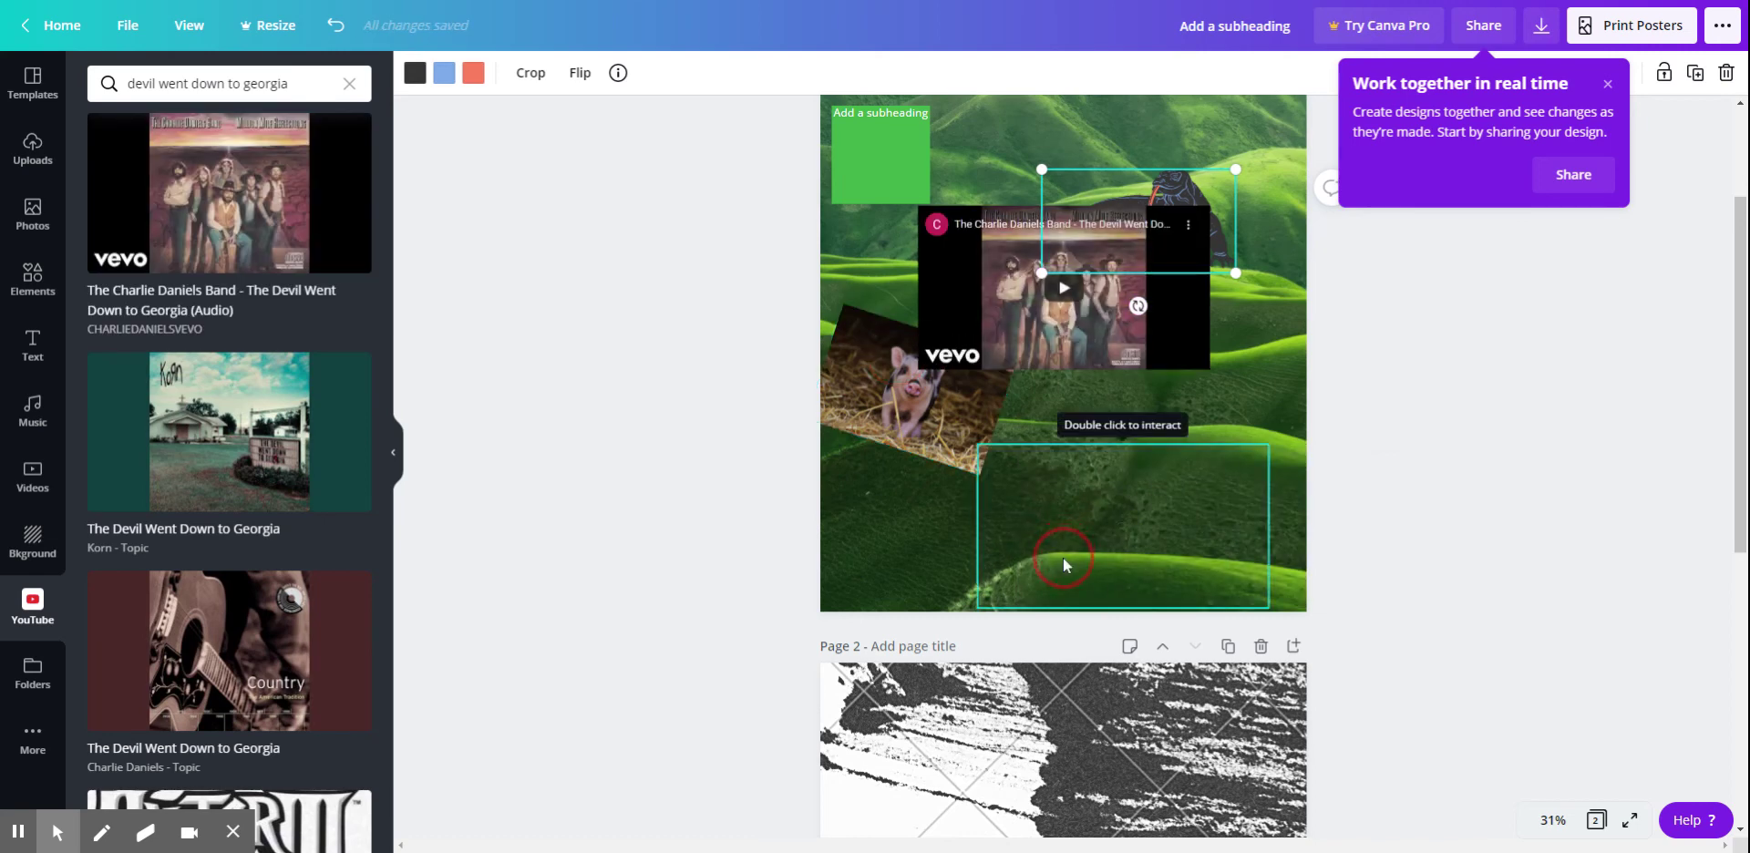
click(1157, 331)
click(974, 319)
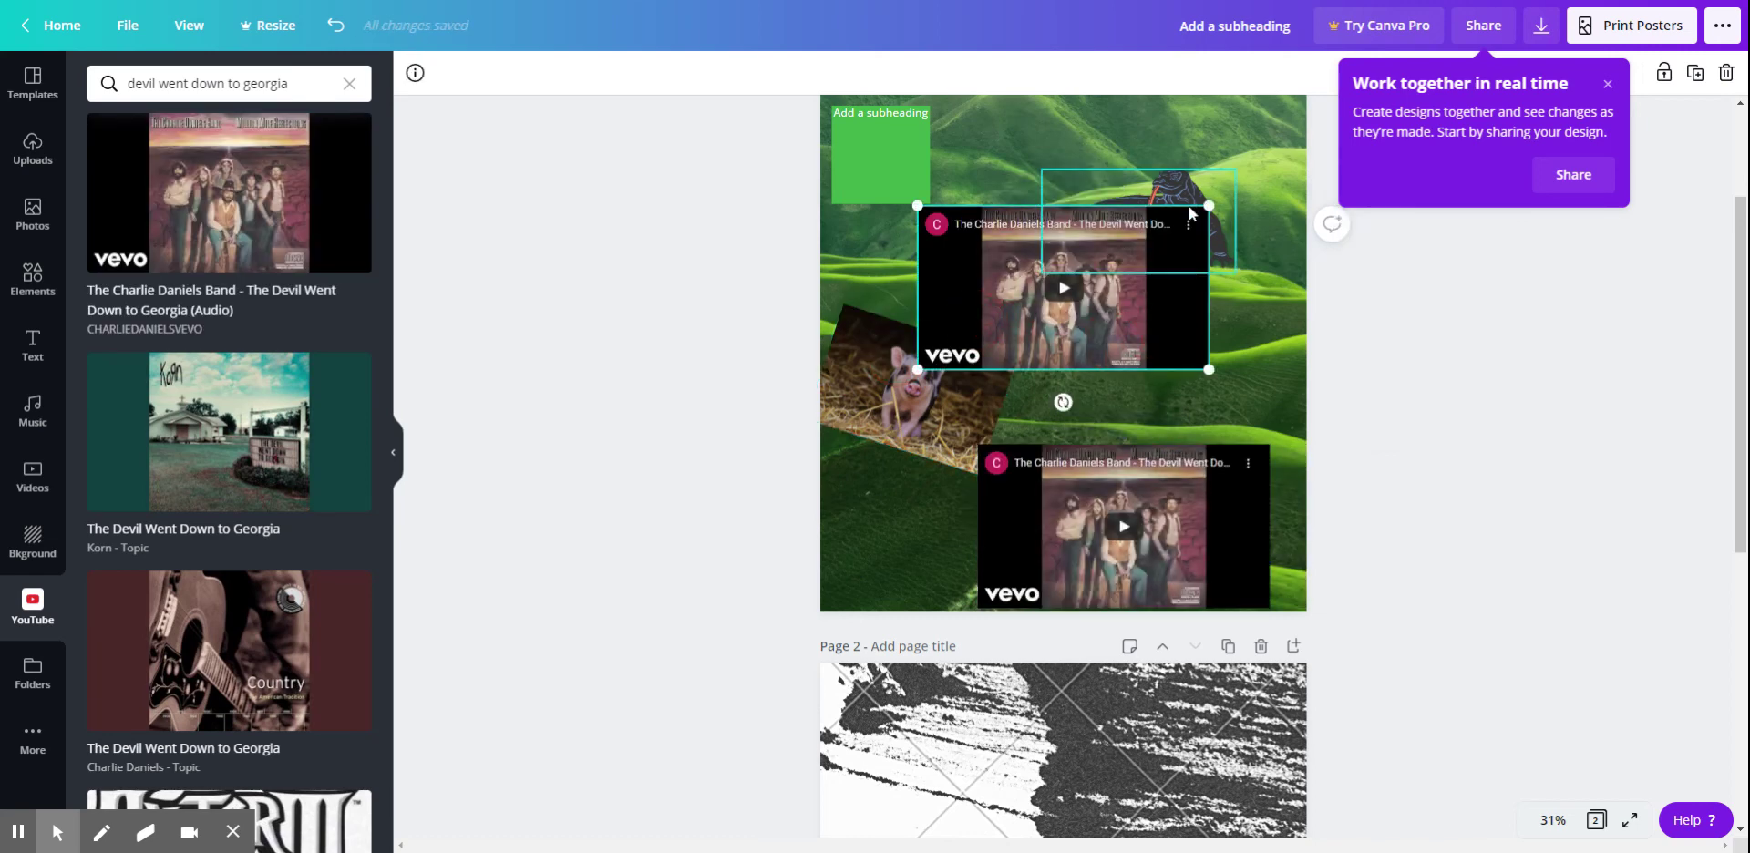
key(Delete)
click(1078, 534)
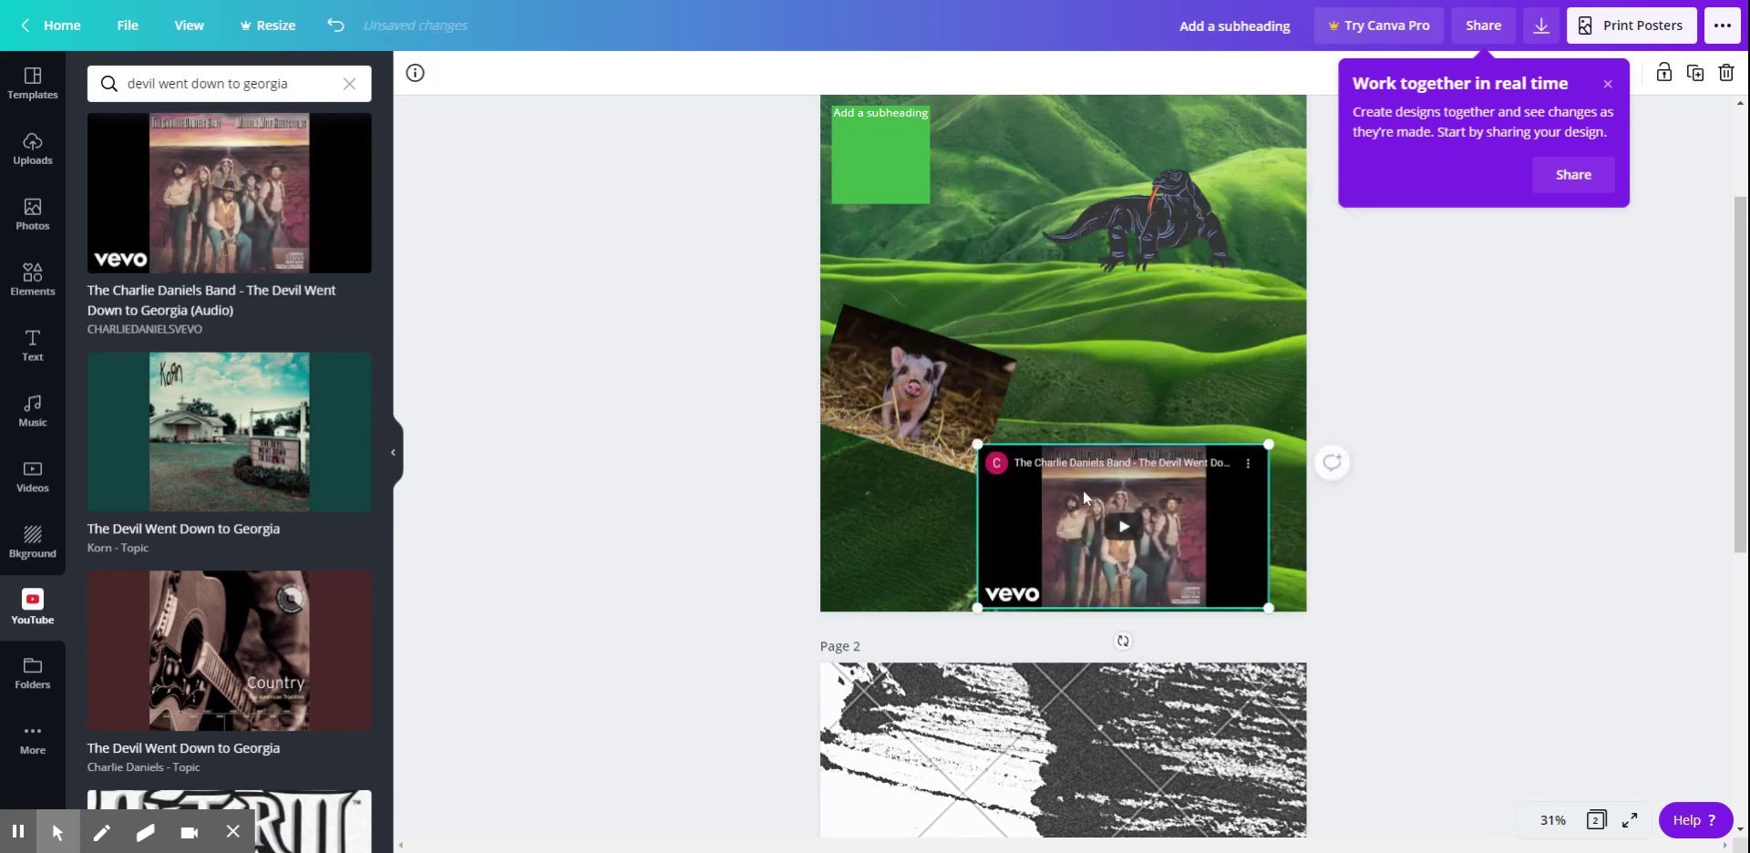
click(1489, 25)
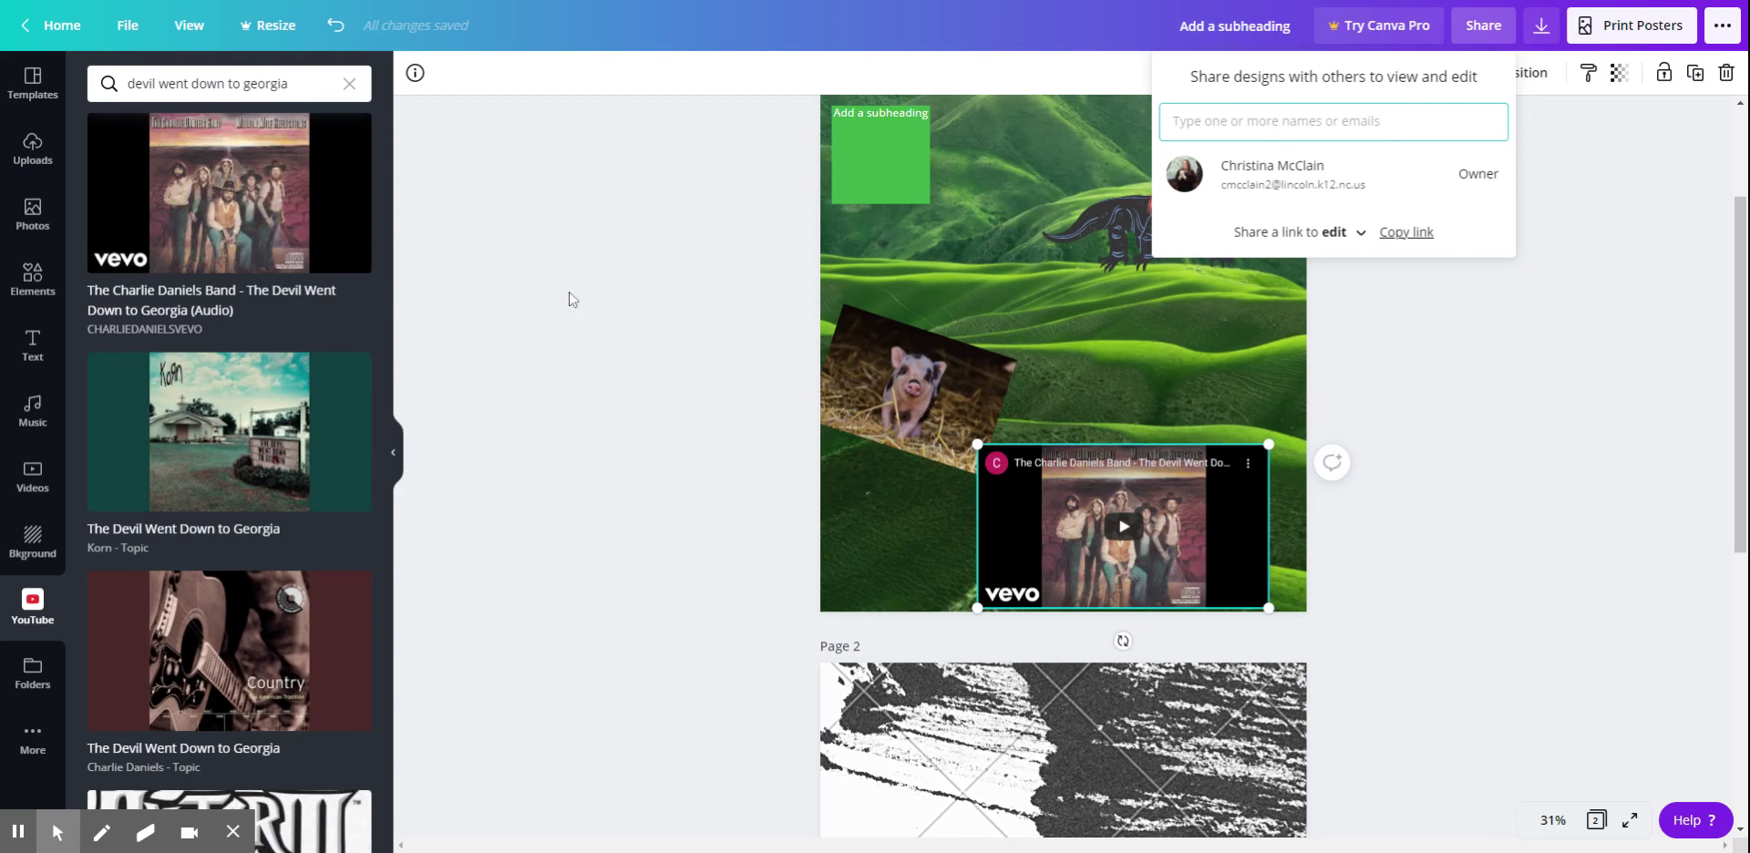
scroll(1110, 438, down, 3)
scroll(1110, 438, down, 2)
scroll(1110, 438, down, 1)
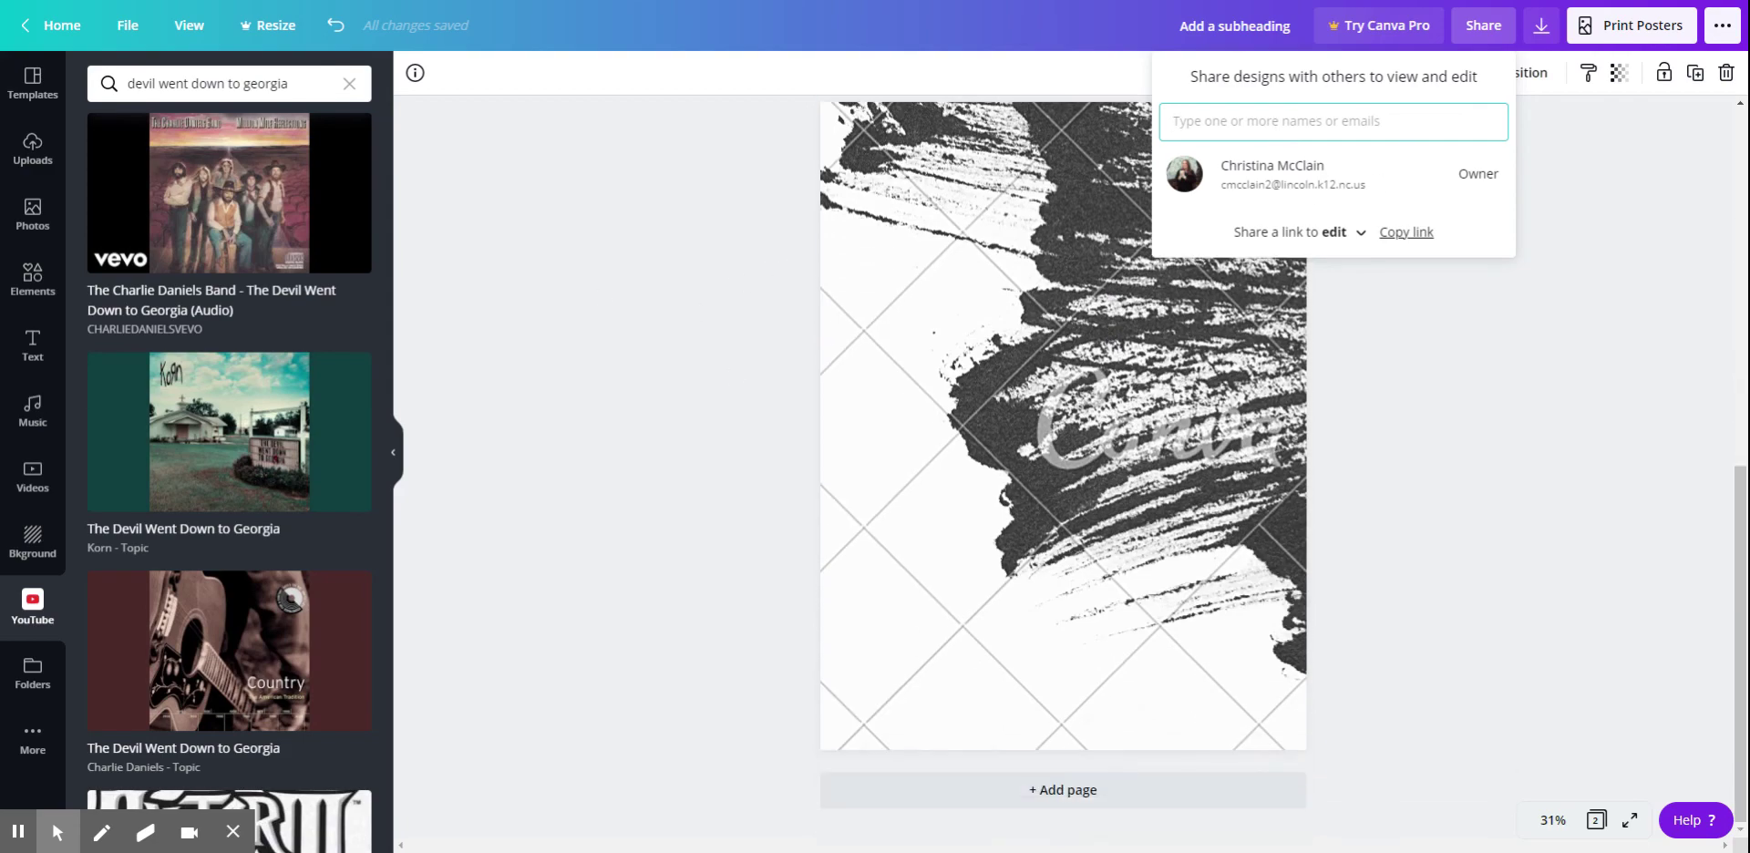
scroll(1498, 438, up, 5)
click(1309, 395)
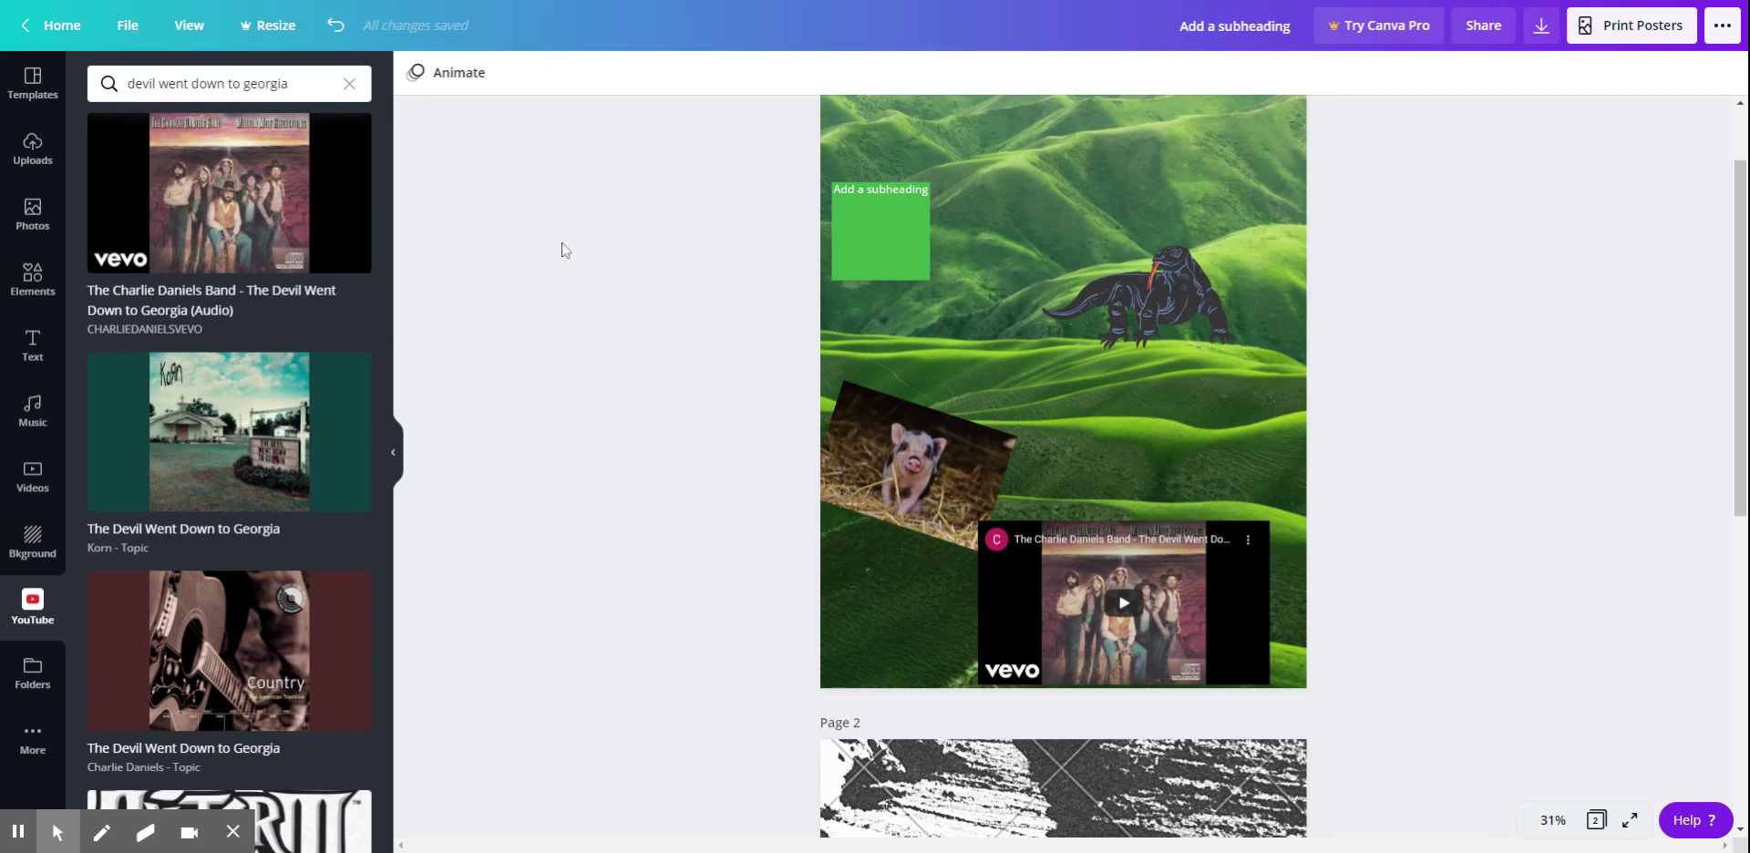
Set the poster's share link to edit access and copy it to the clipboard.
click(1459, 36)
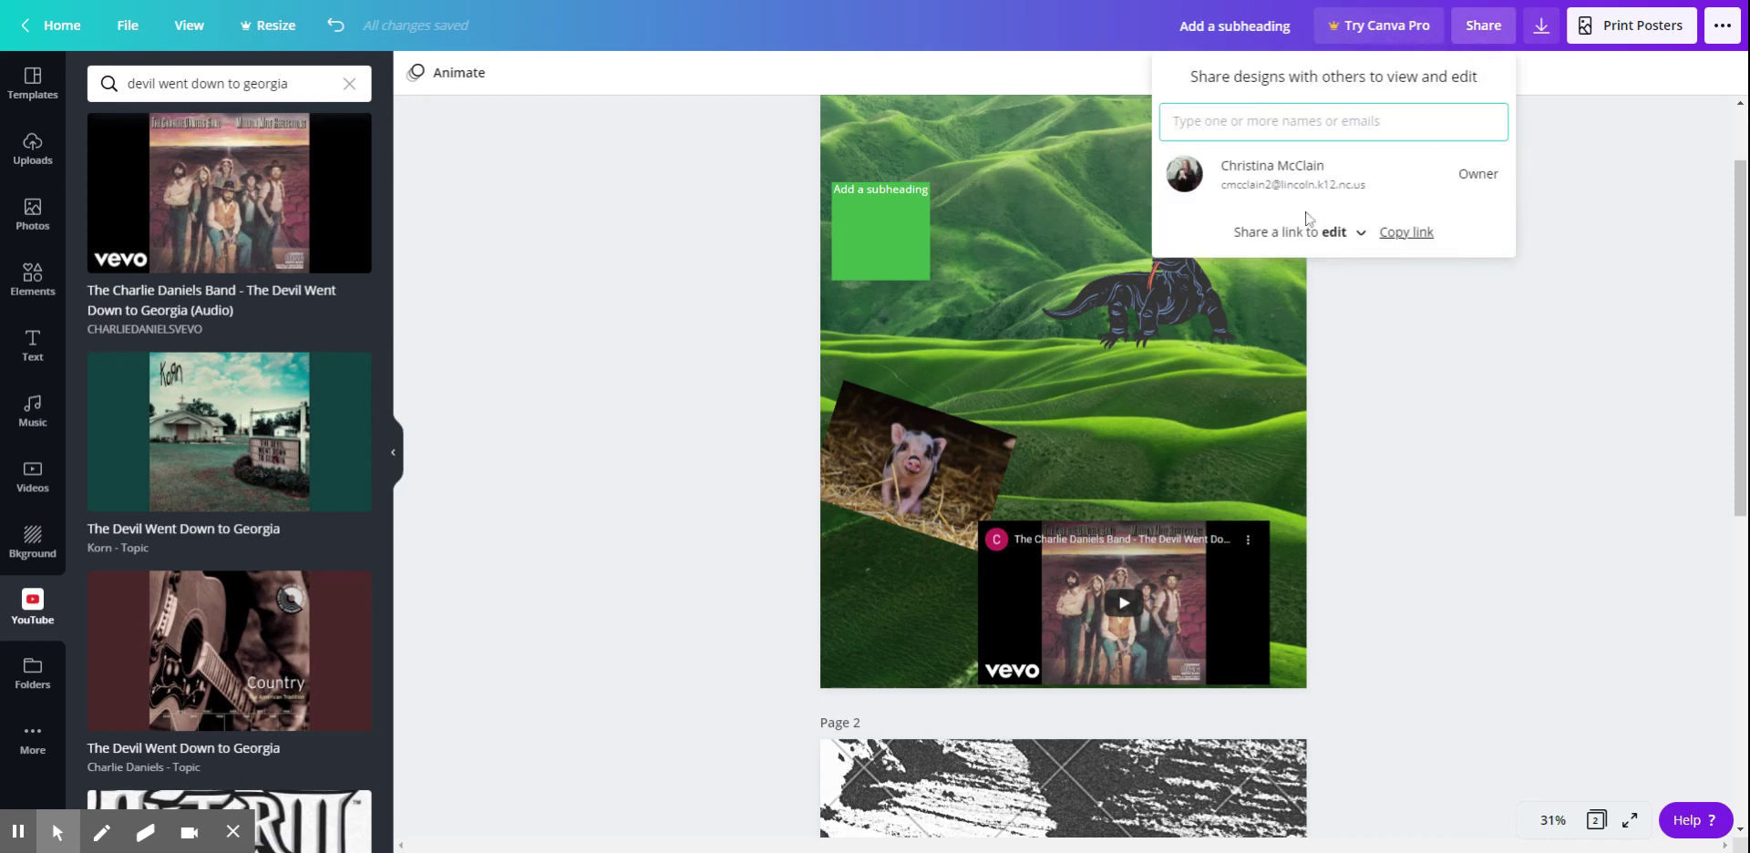
click(1358, 234)
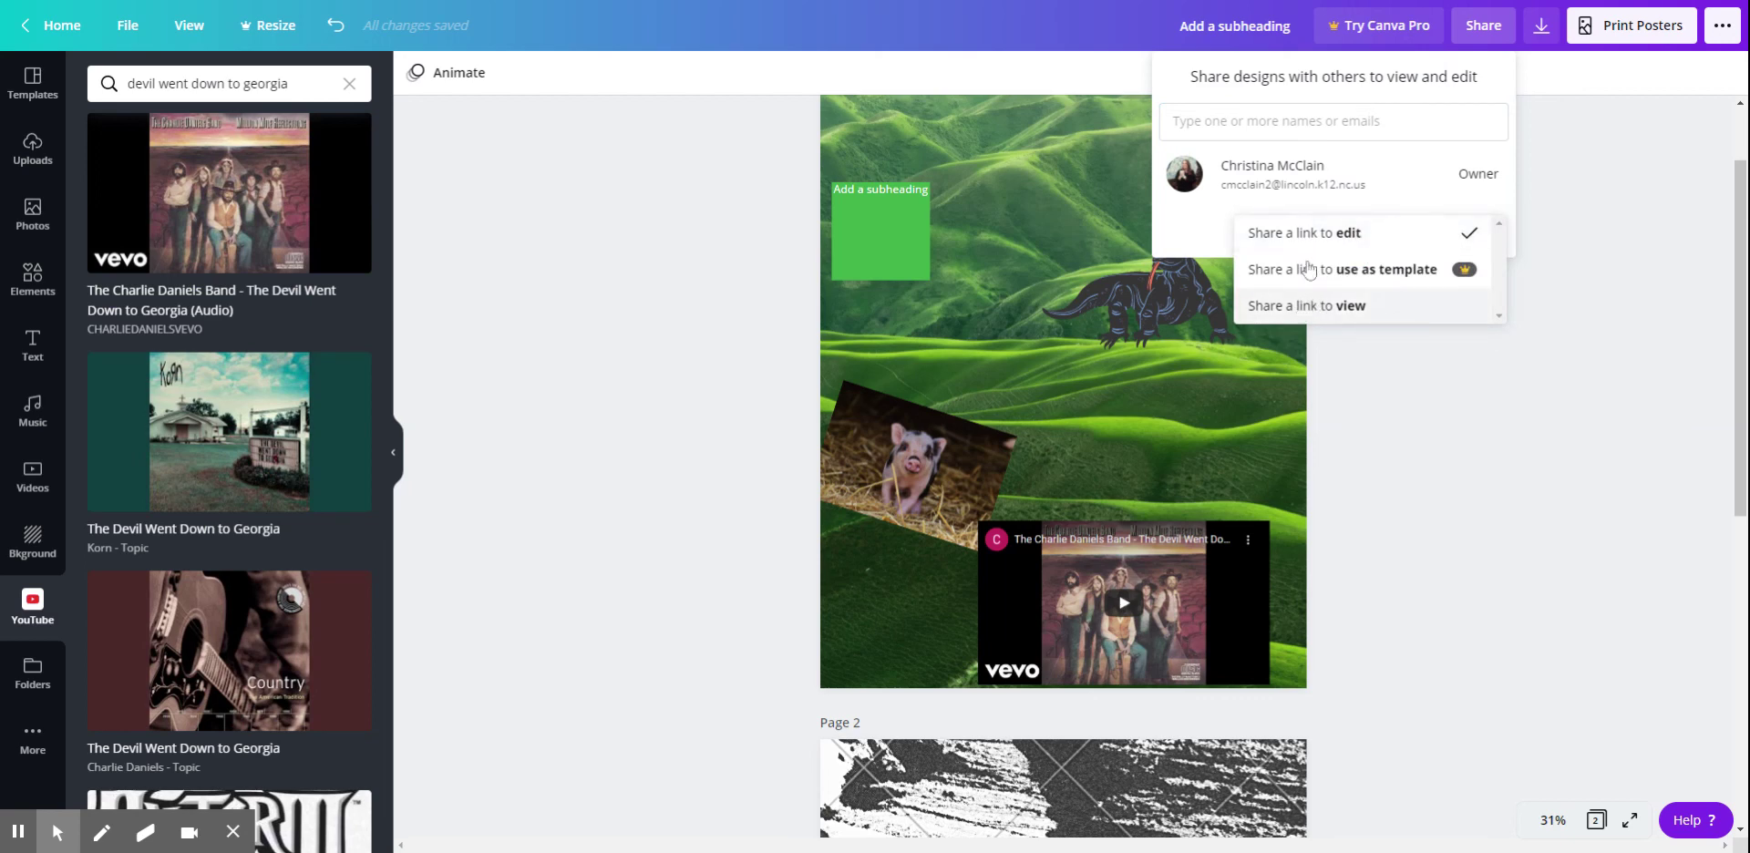
click(1312, 233)
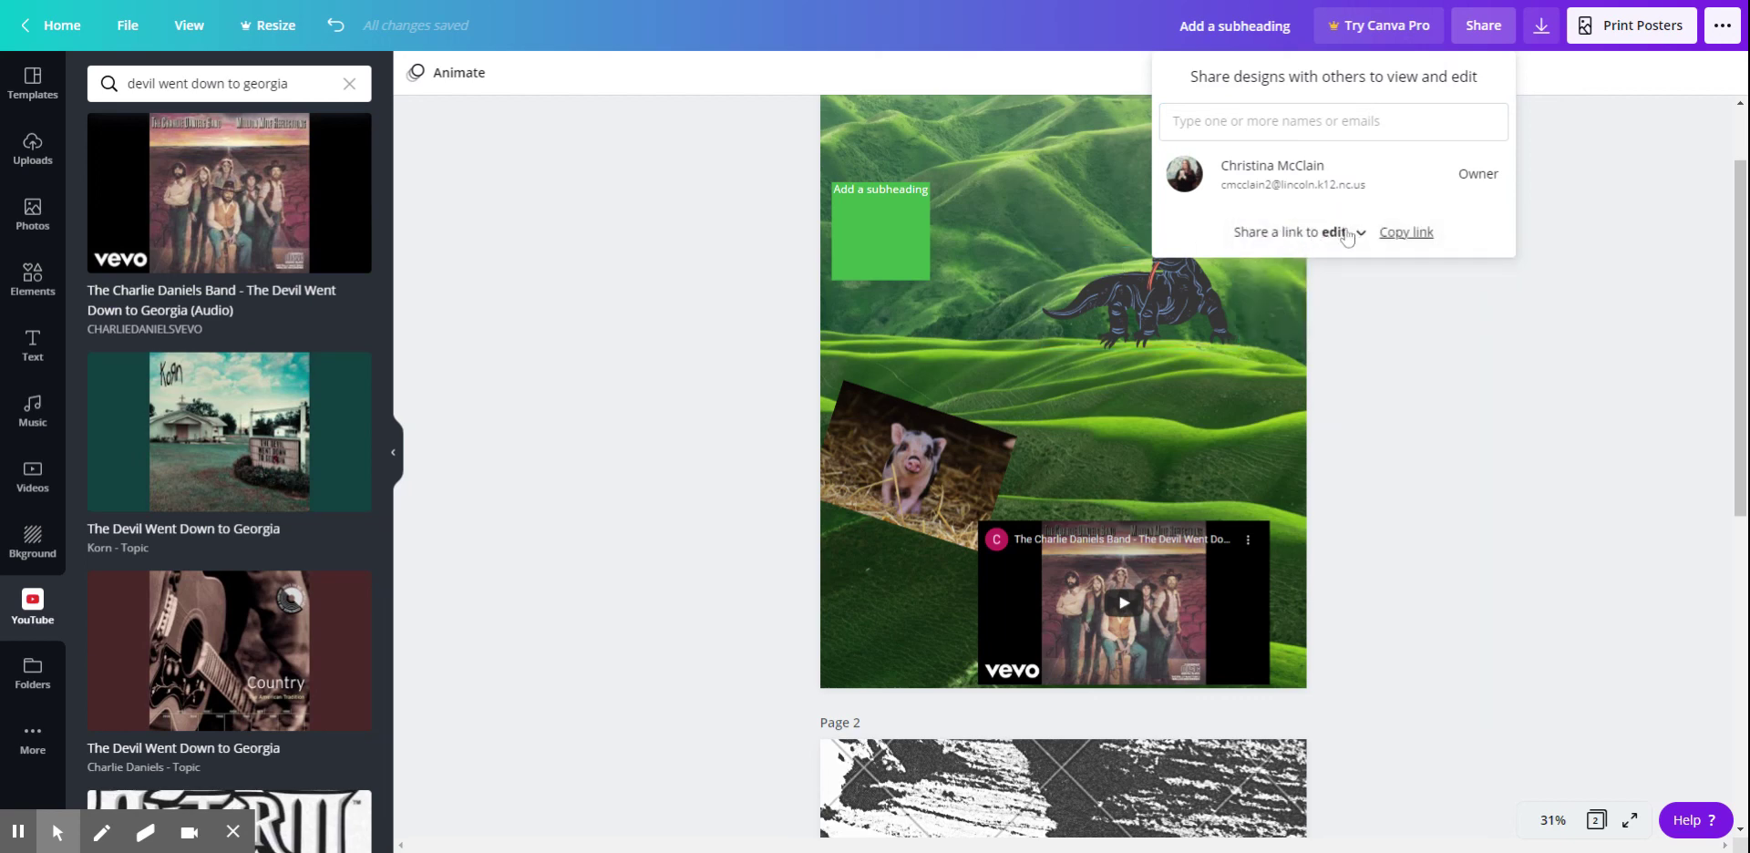
click(1333, 234)
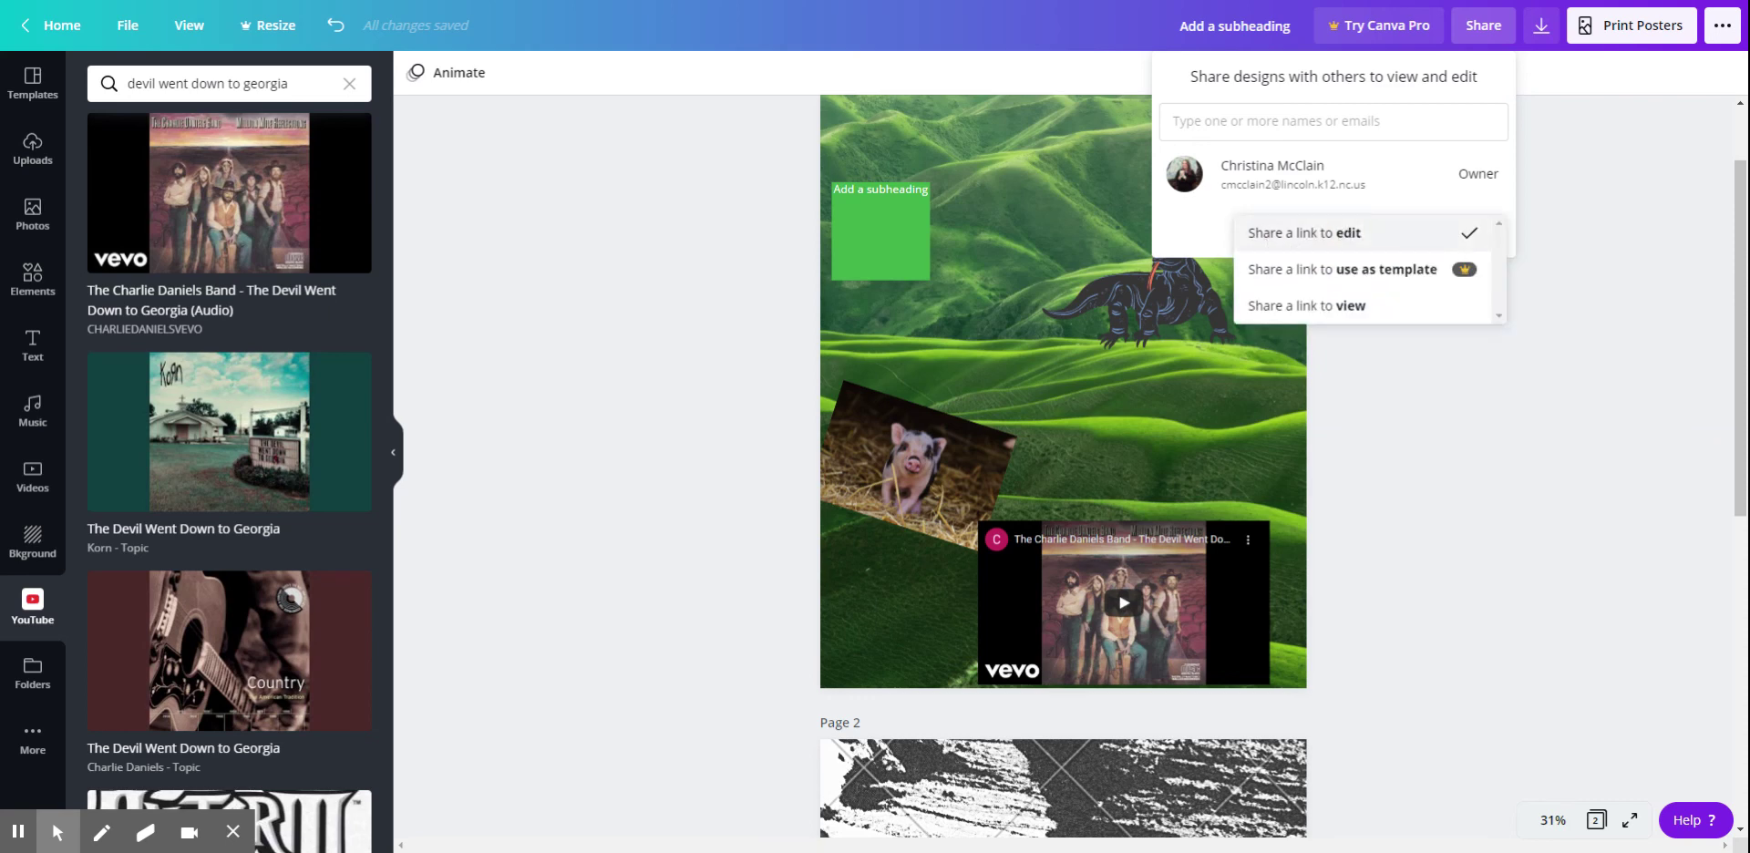
click(1353, 234)
click(1422, 234)
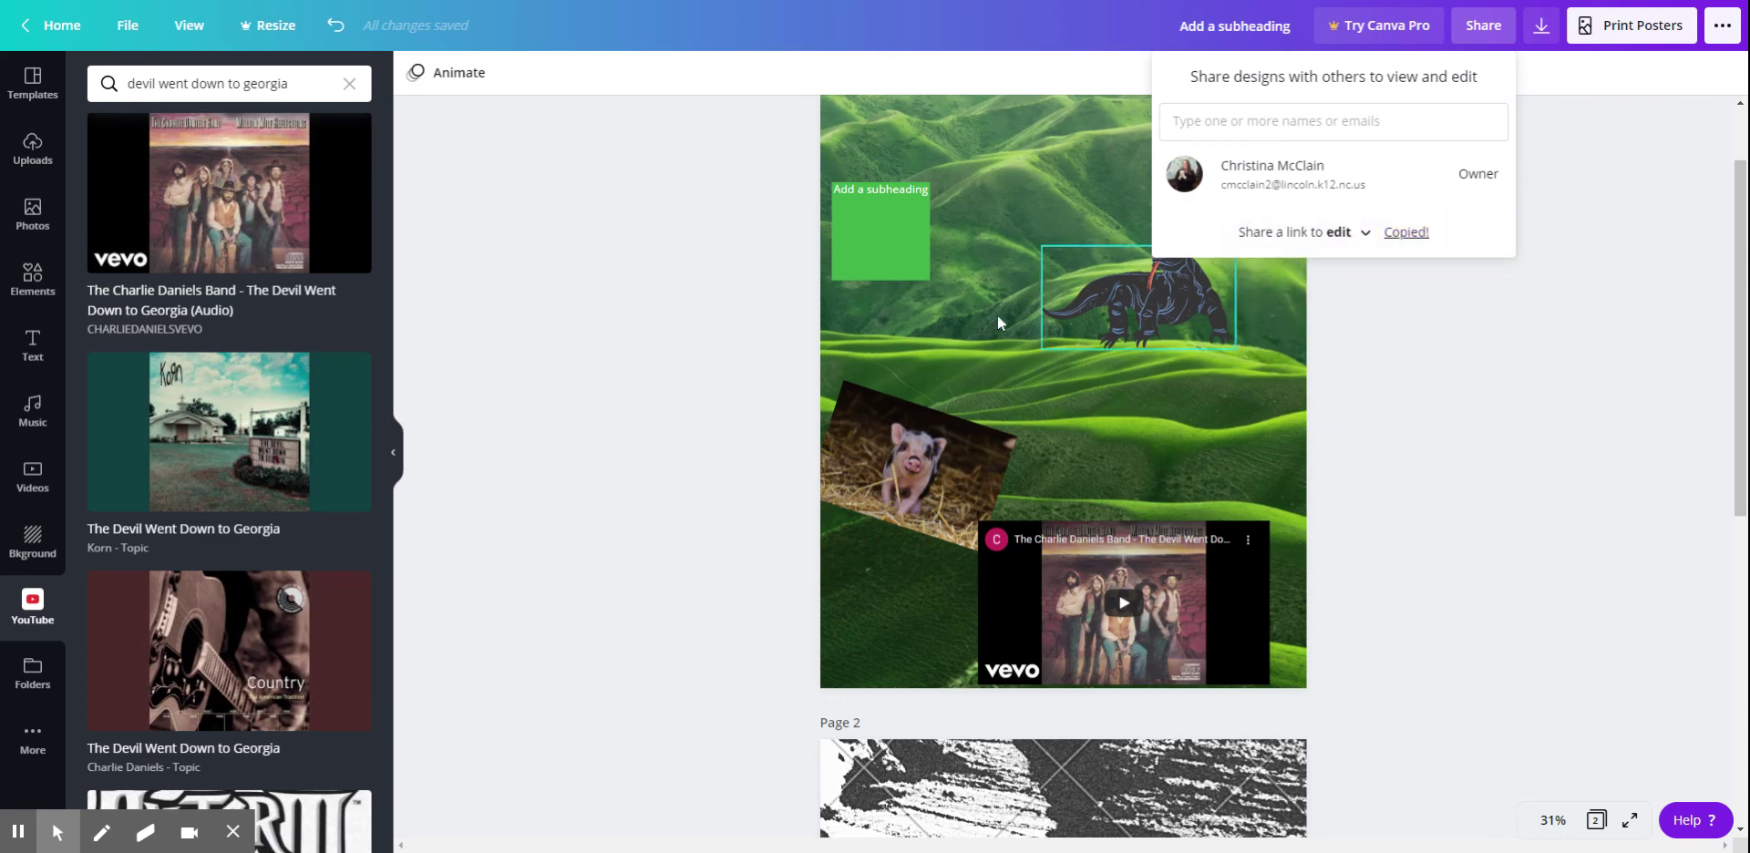